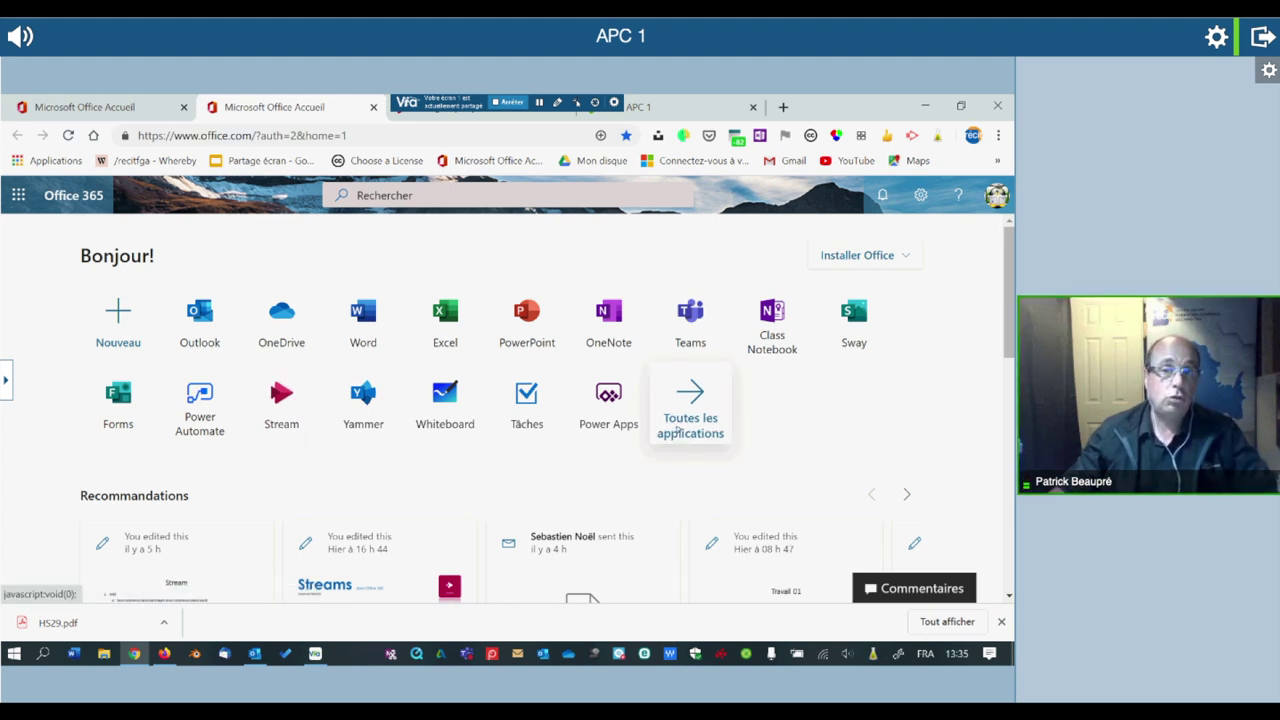
# - Open the full Office 365 apps page with 'Toutes les applications'
pyautogui.click(677, 428)
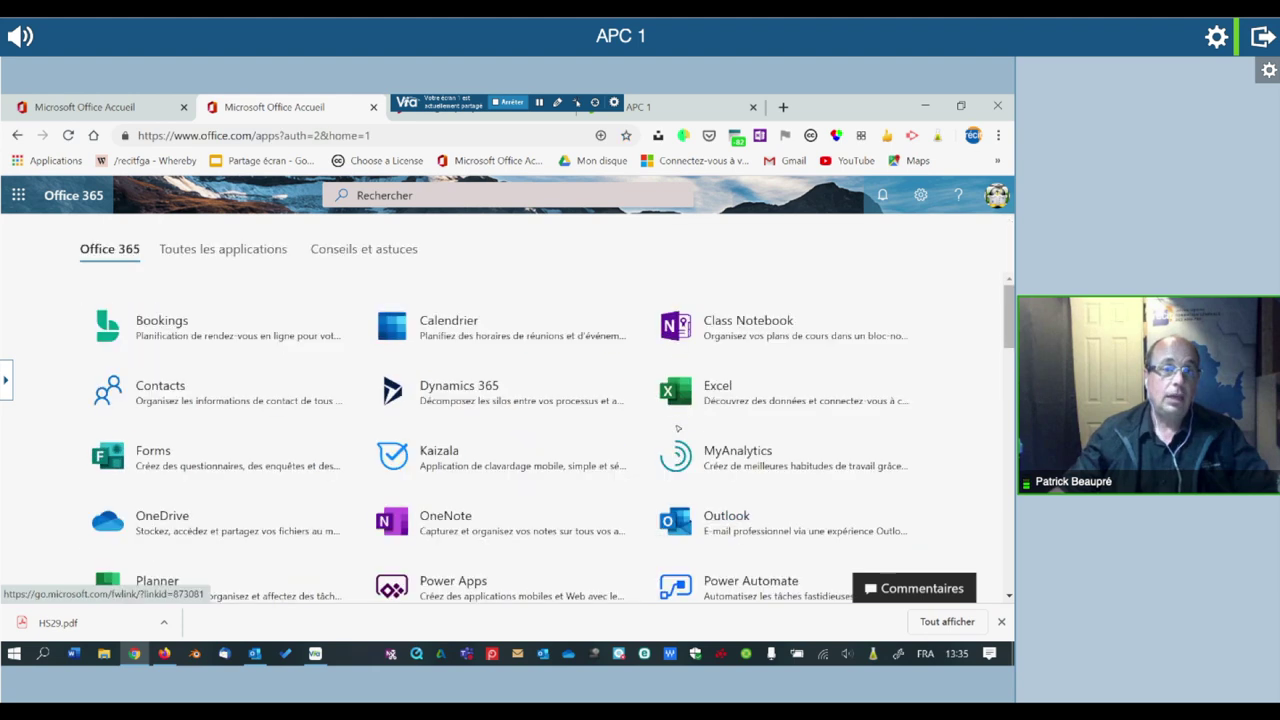
# - Scroll down the apps list and launch Microsoft Stream from its tile
pyautogui.scroll(-3, 629, 395)
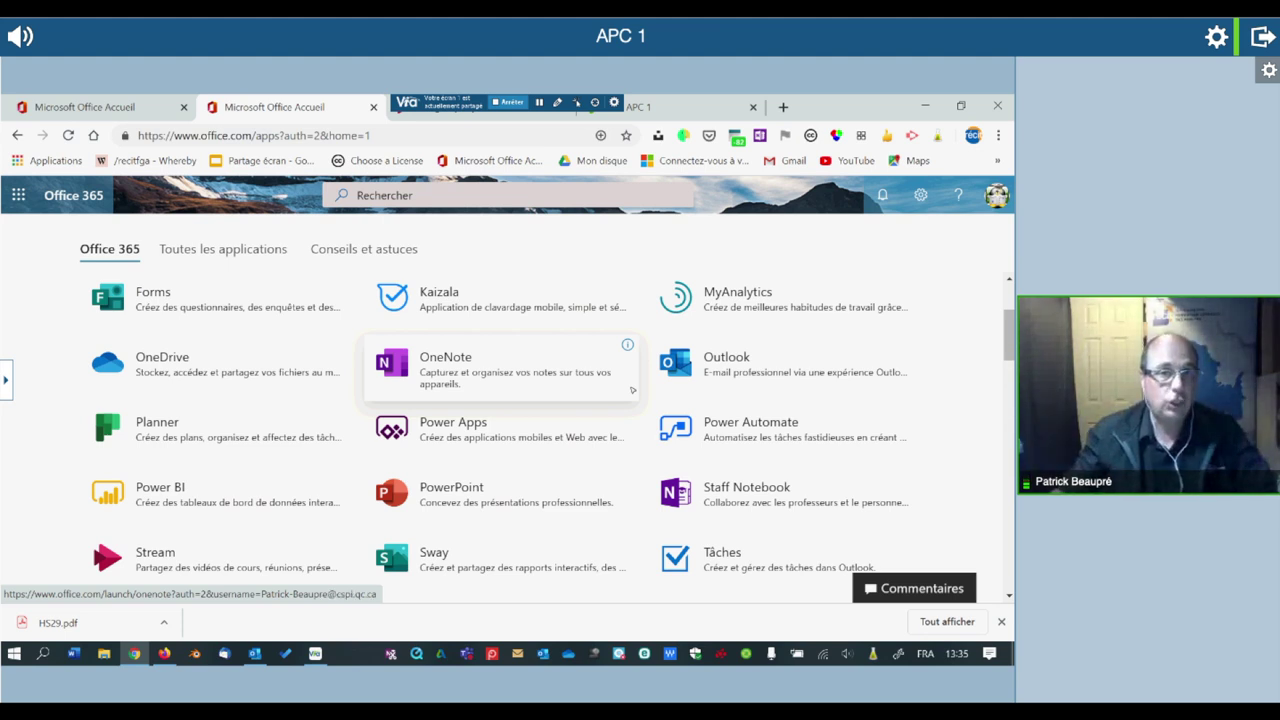
pyautogui.scroll(-1, 632, 390)
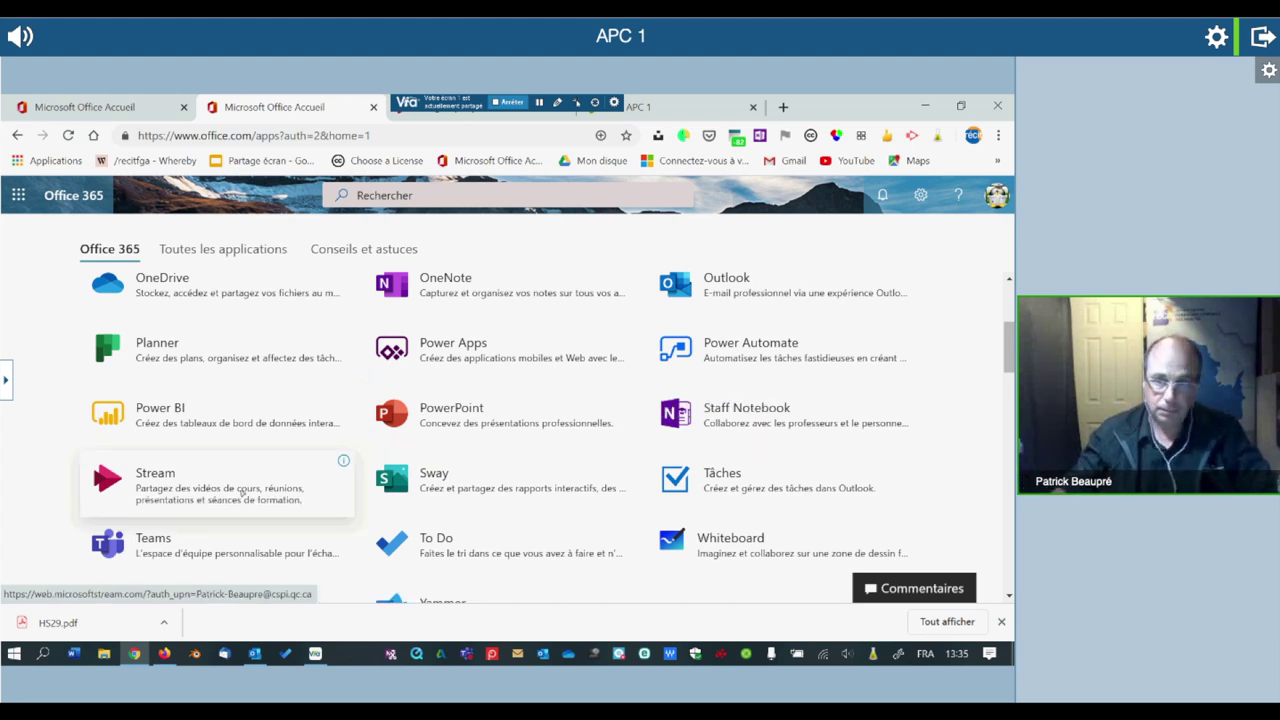
pyautogui.click(241, 491)
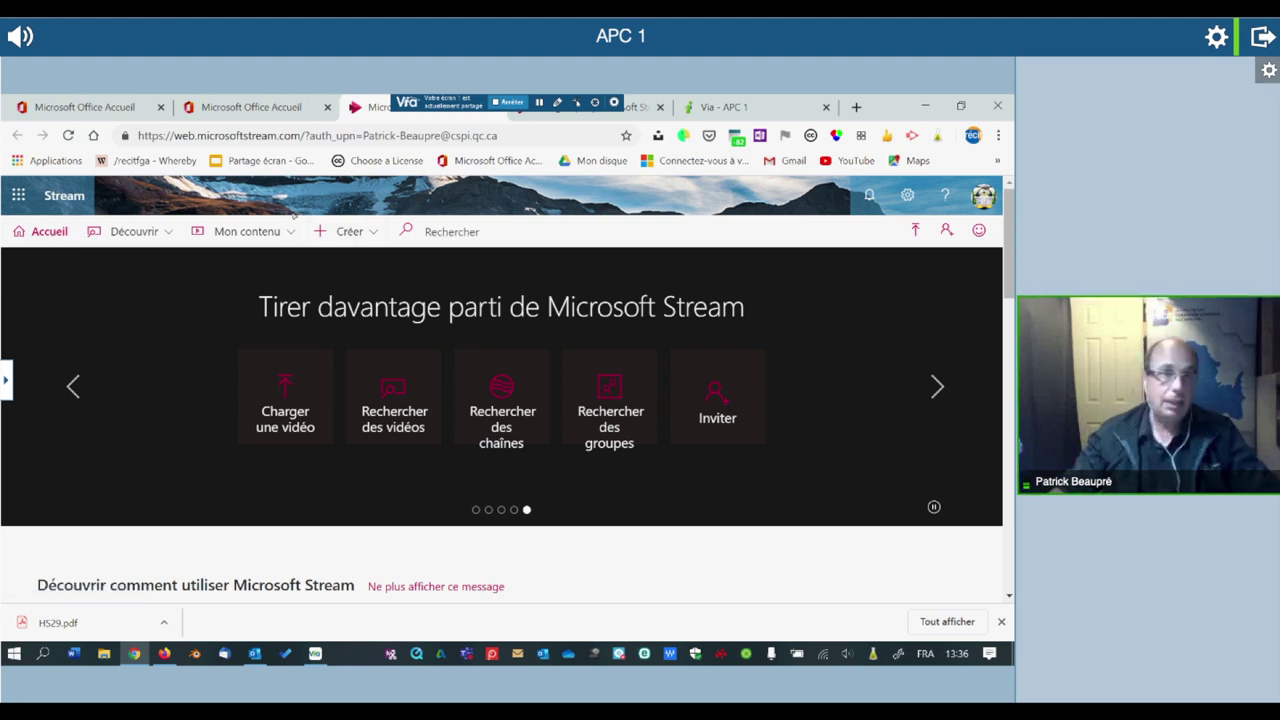
# - Open Découvrir > Vidéos and scroll the trending list from 'Remise d'un devoir par l'élève'
pyautogui.click(135, 231)
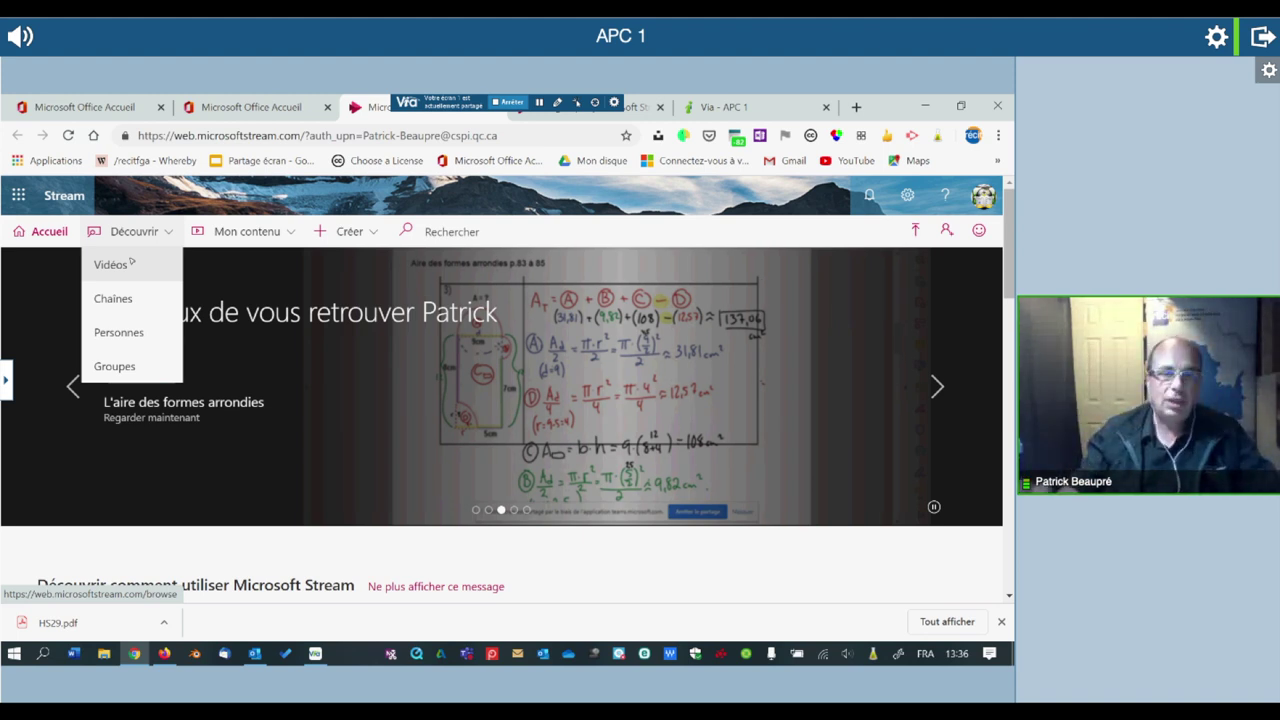
pyautogui.click(128, 262)
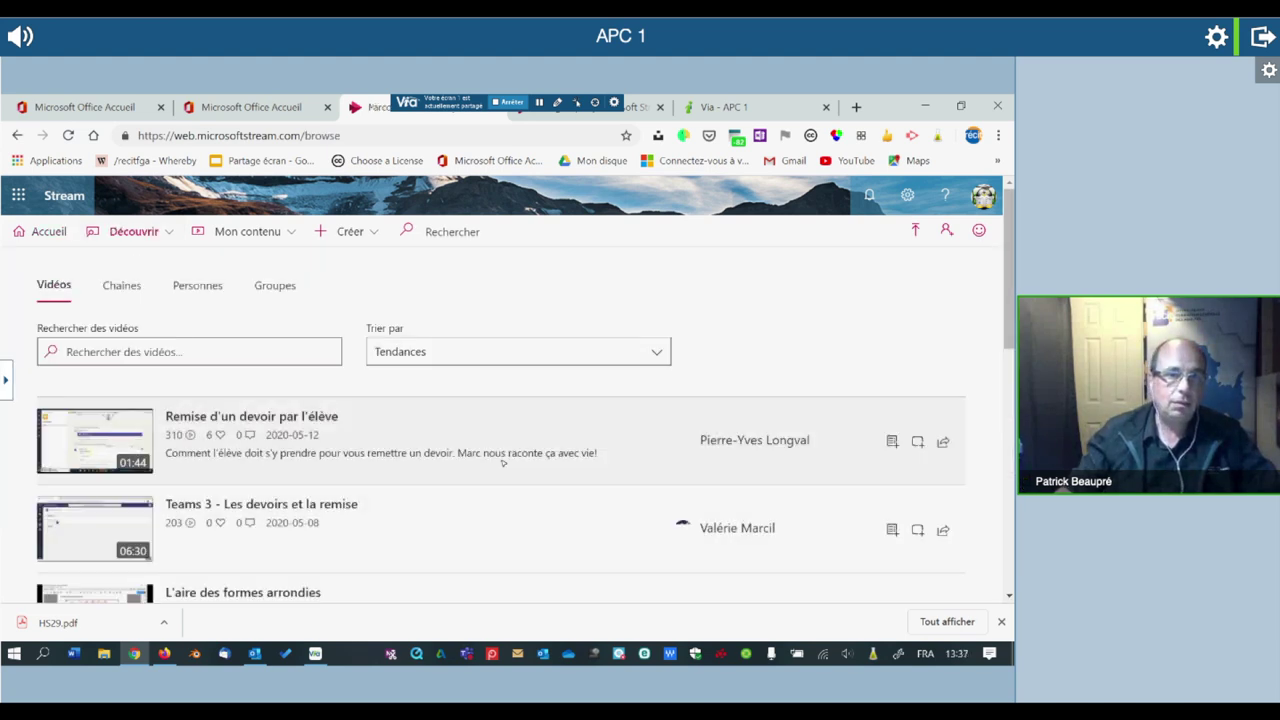
pyautogui.scroll(-1, 503, 463)
pyautogui.scroll(1, 503, 463)
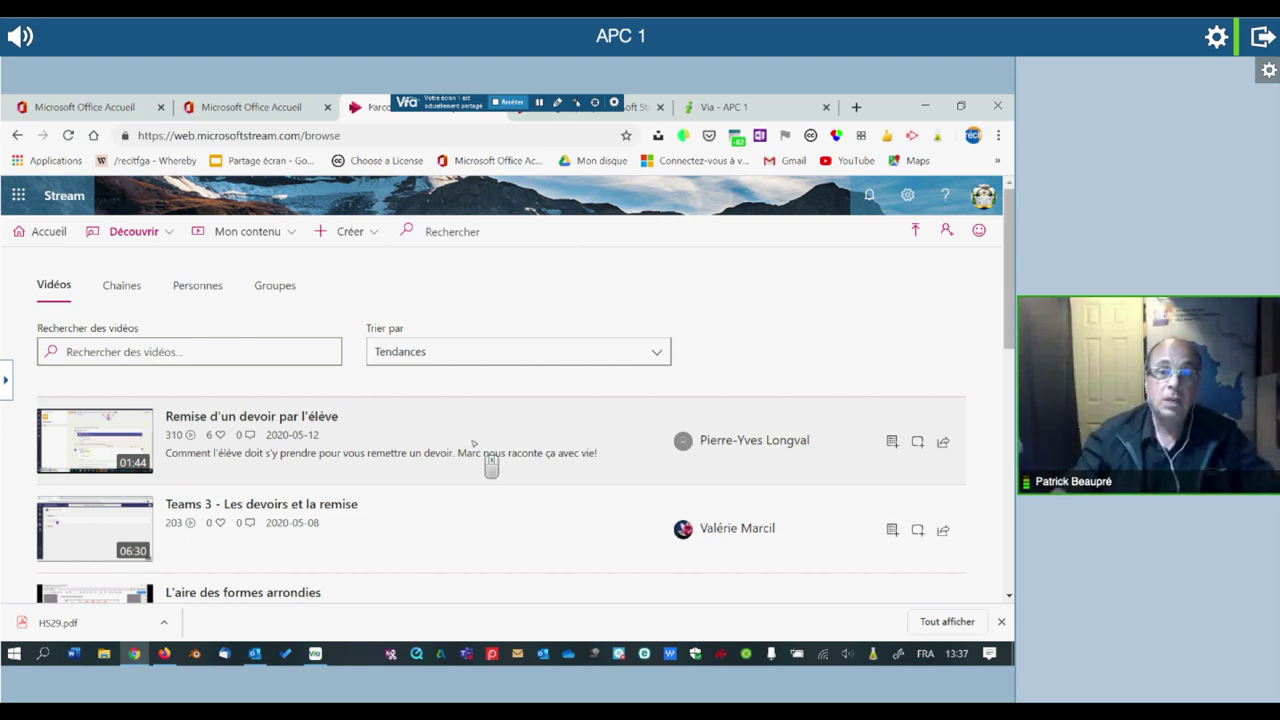
pyautogui.scroll(-4, 491, 465)
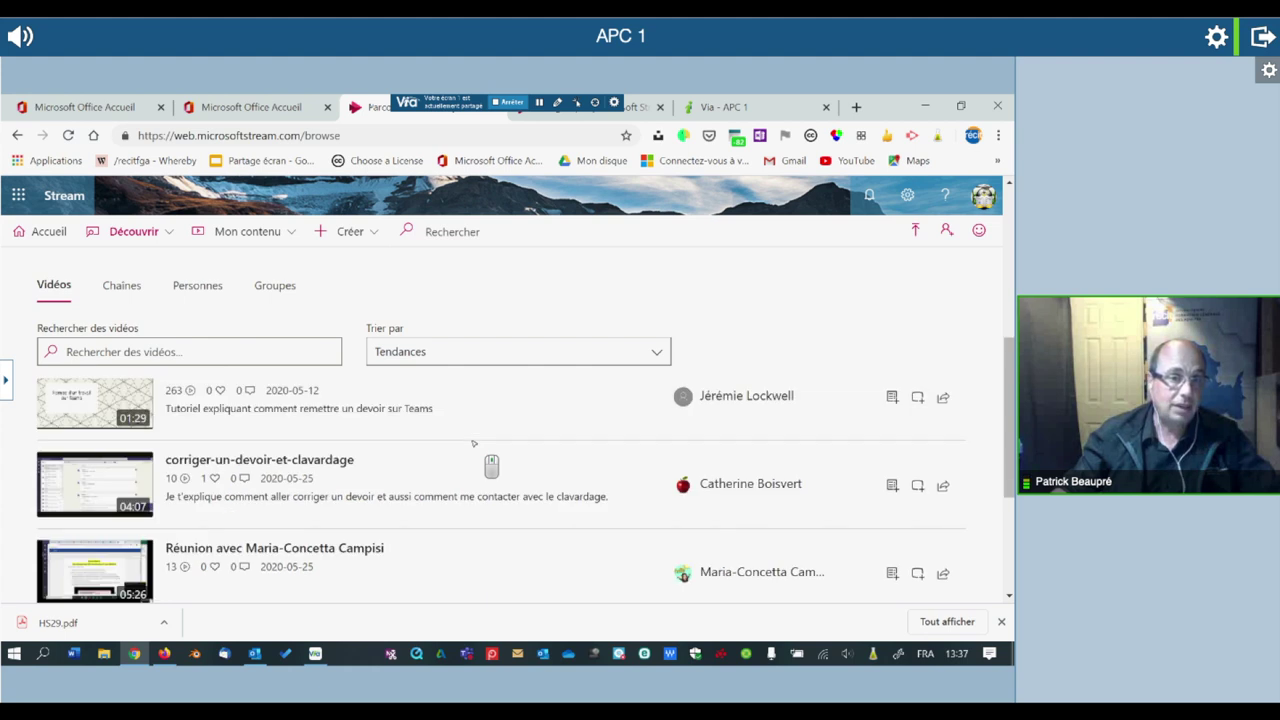
pyautogui.scroll(-3, 491, 465)
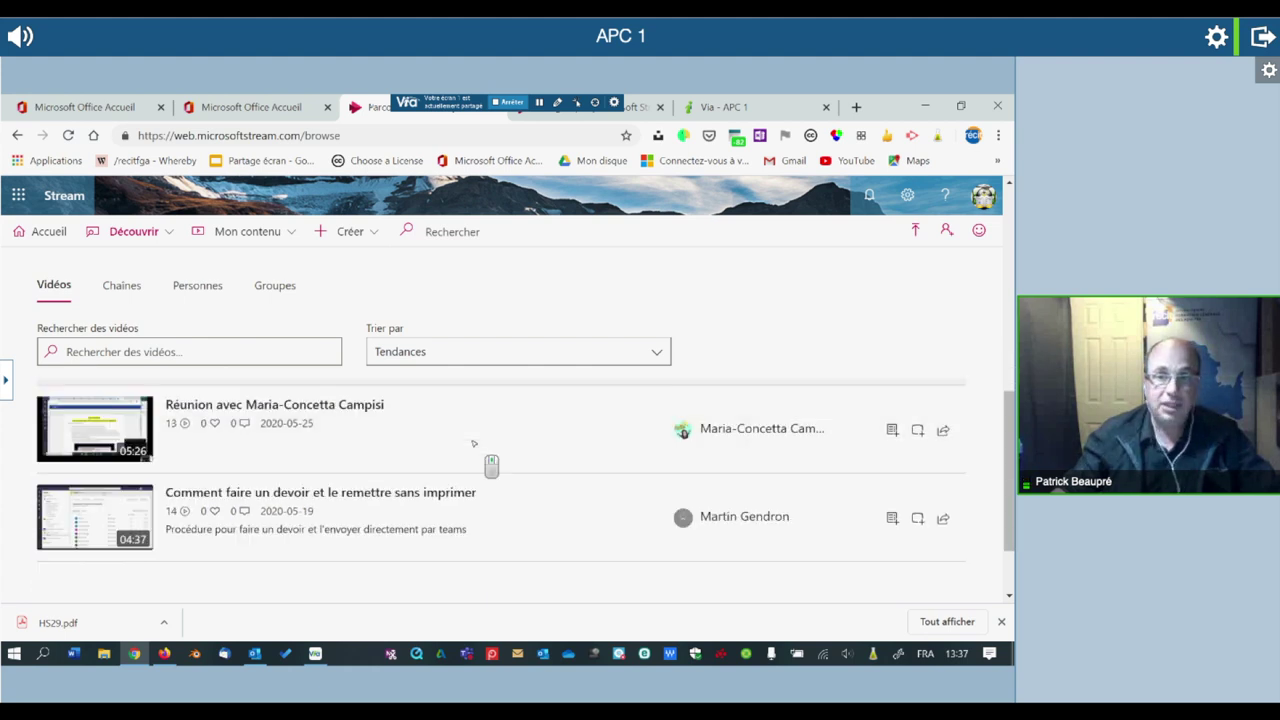
pyautogui.scroll(-2, 491, 465)
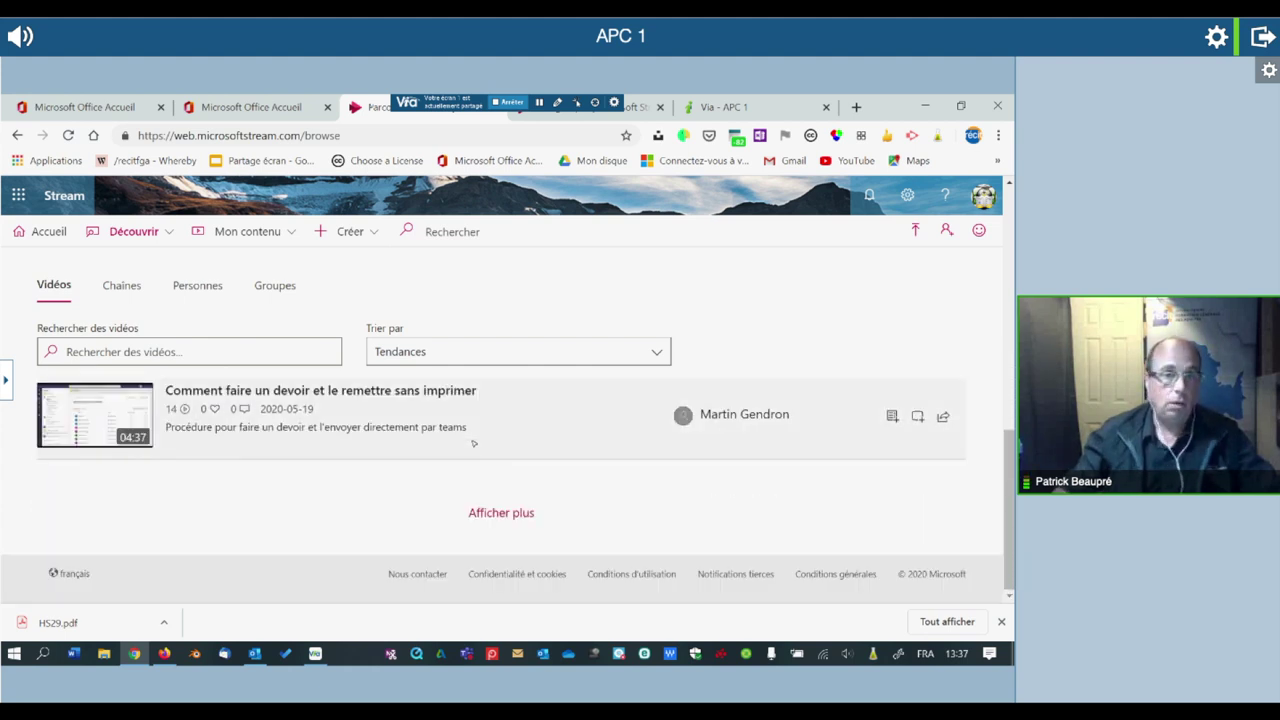
pyautogui.scroll(1, 491, 465)
pyautogui.scroll(5, 474, 443)
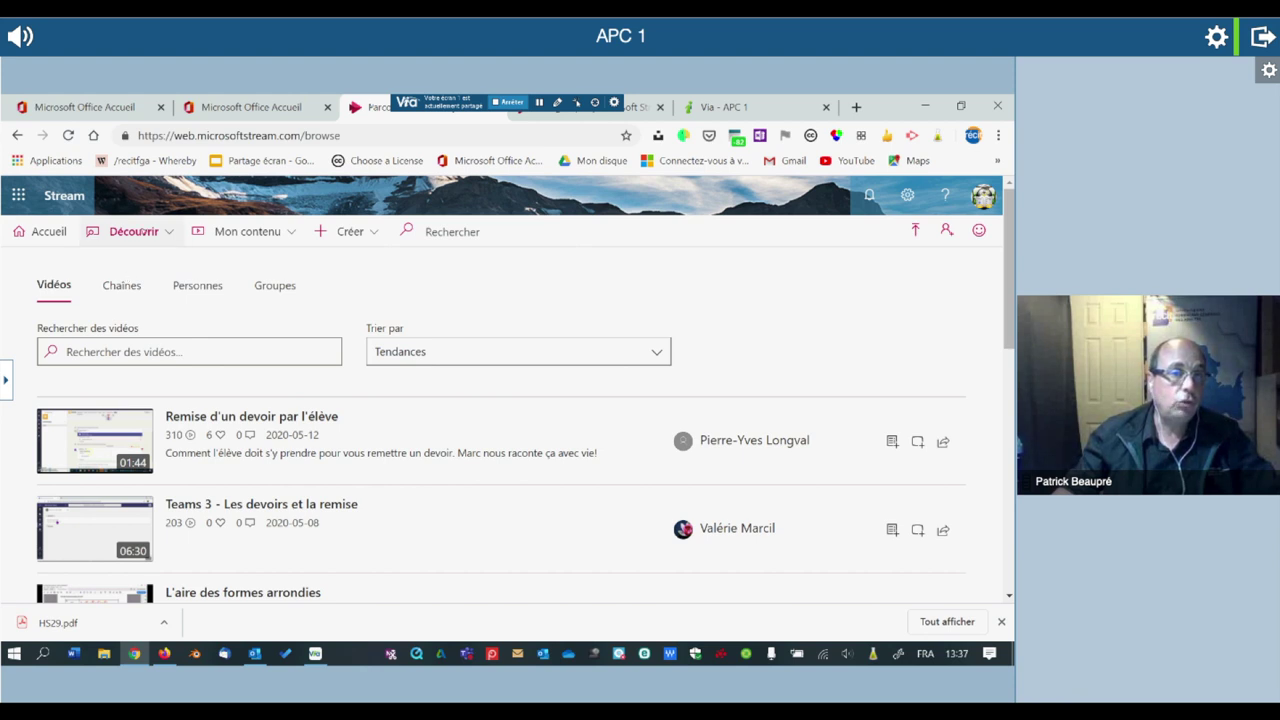
pyautogui.click(160, 232)
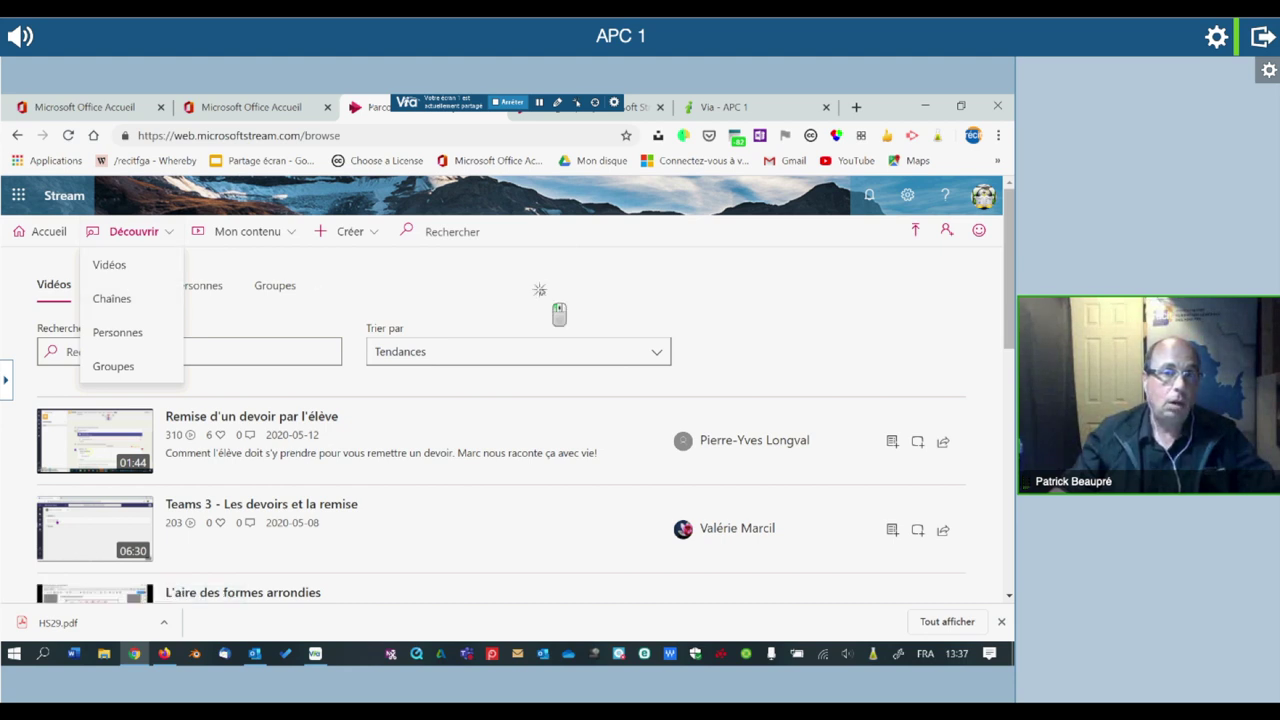
pyautogui.click(540, 291)
# - Browse the Chaînes and Personnes tabs of Découvrir, then switch to Groupes
pyautogui.click(125, 288)
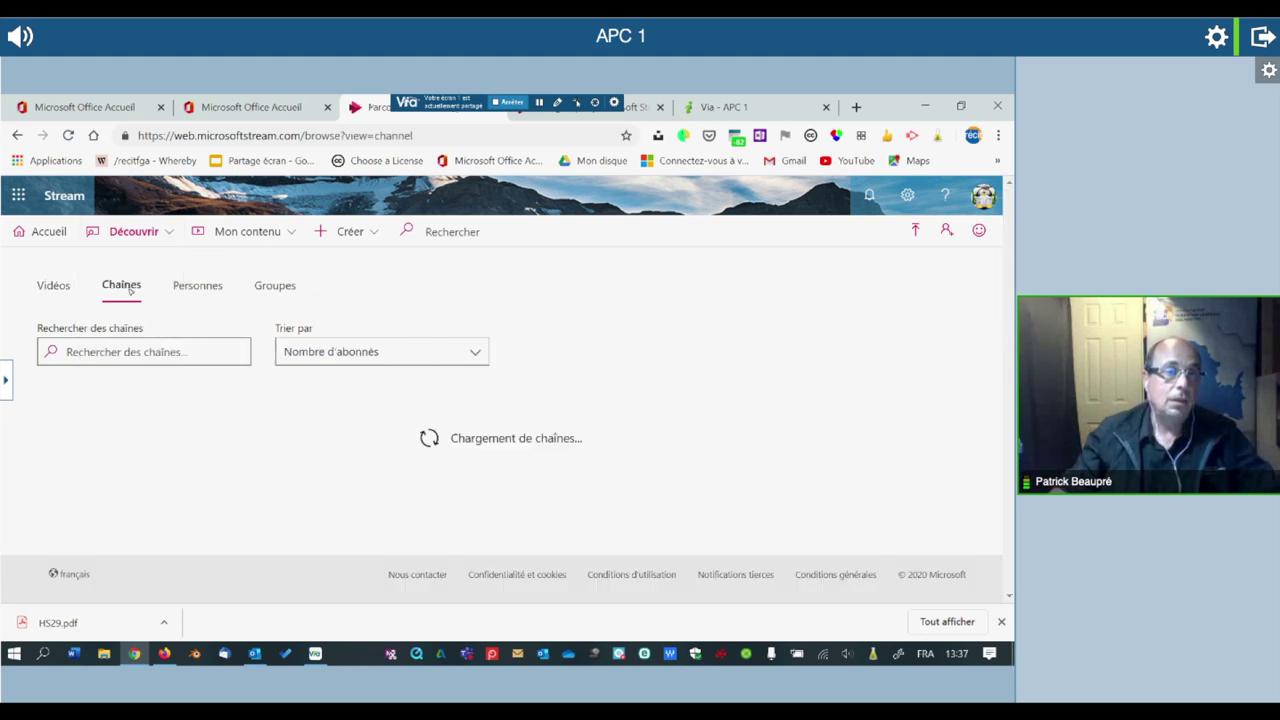
pyautogui.middleClick(591, 382)
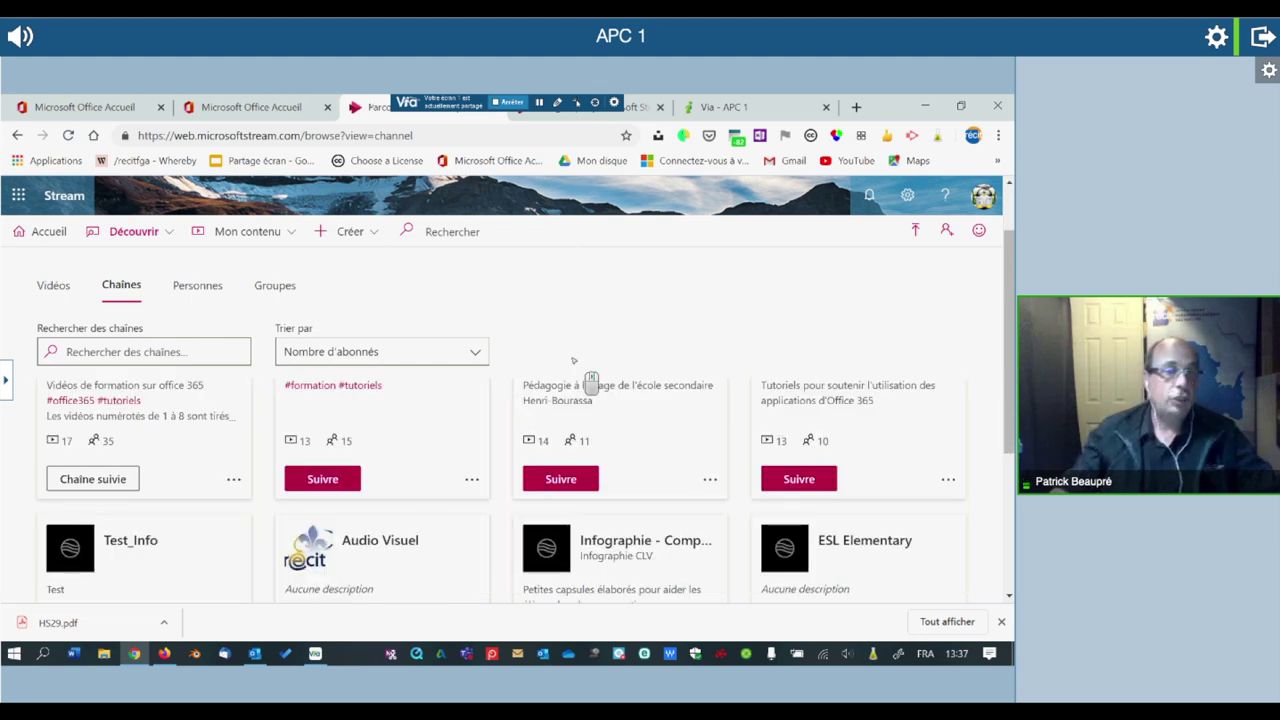
pyautogui.middleClick(573, 360)
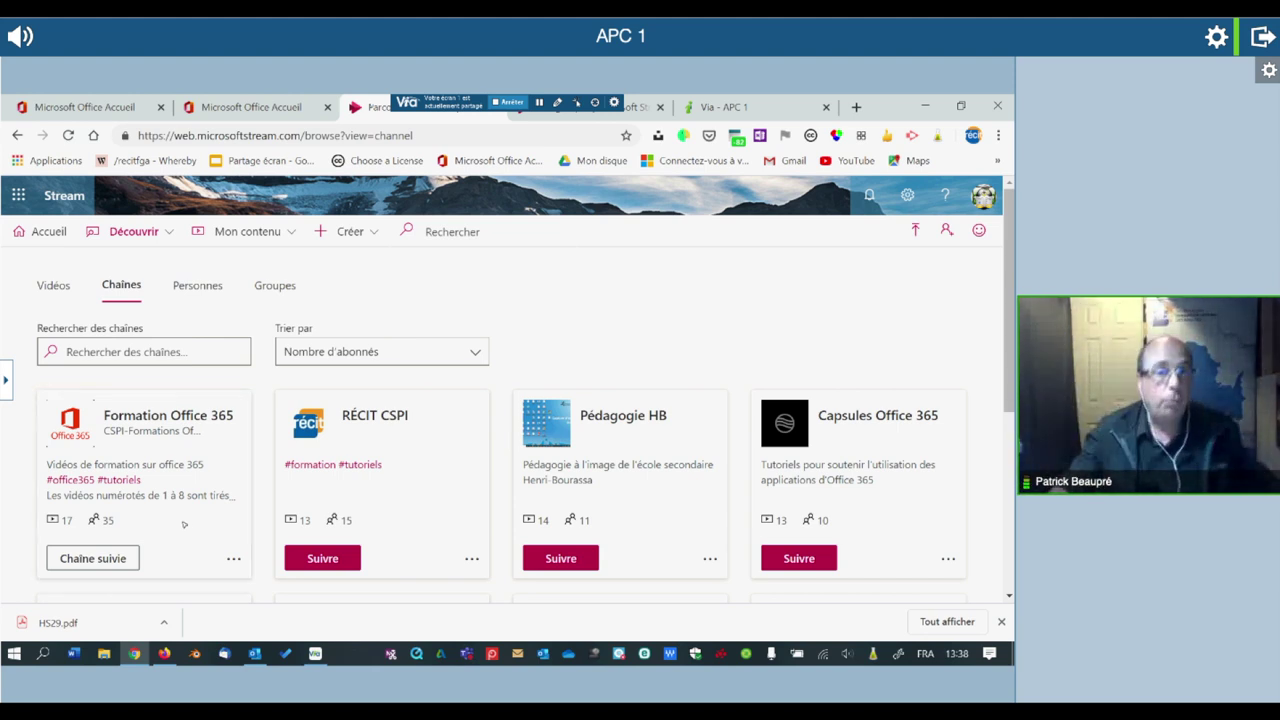
pyautogui.click(187, 283)
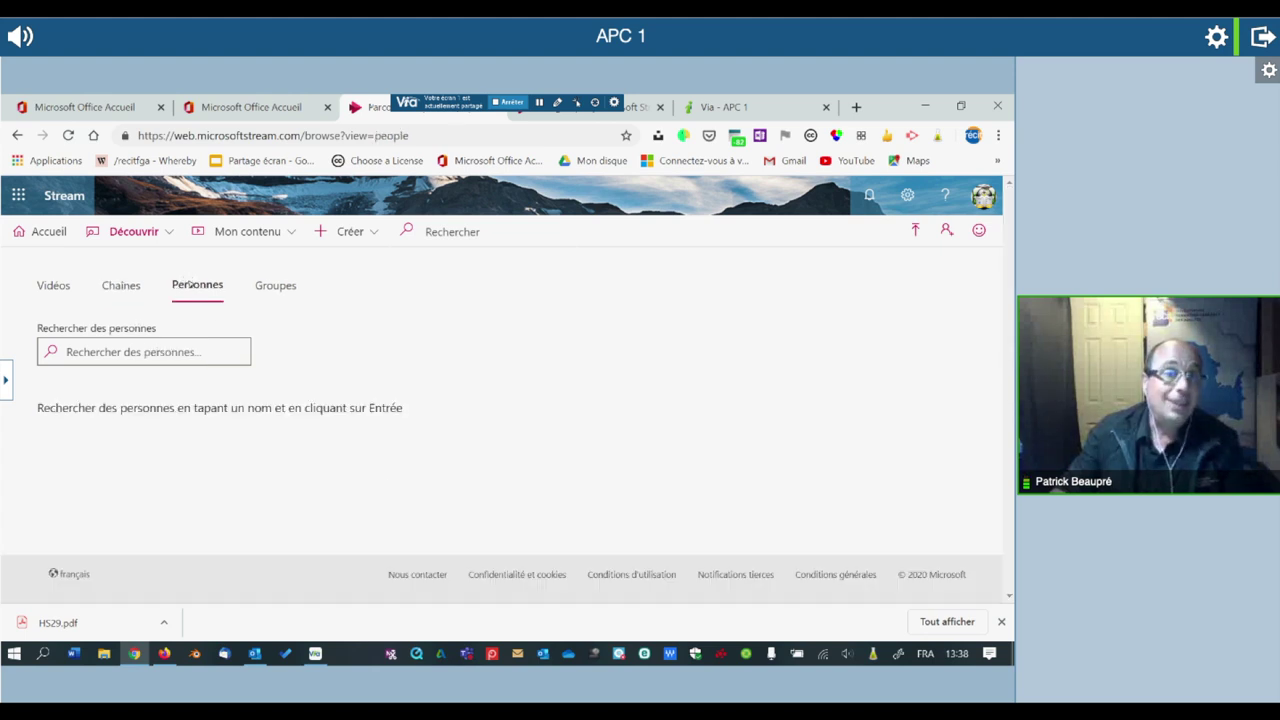
pyautogui.click(225, 357)
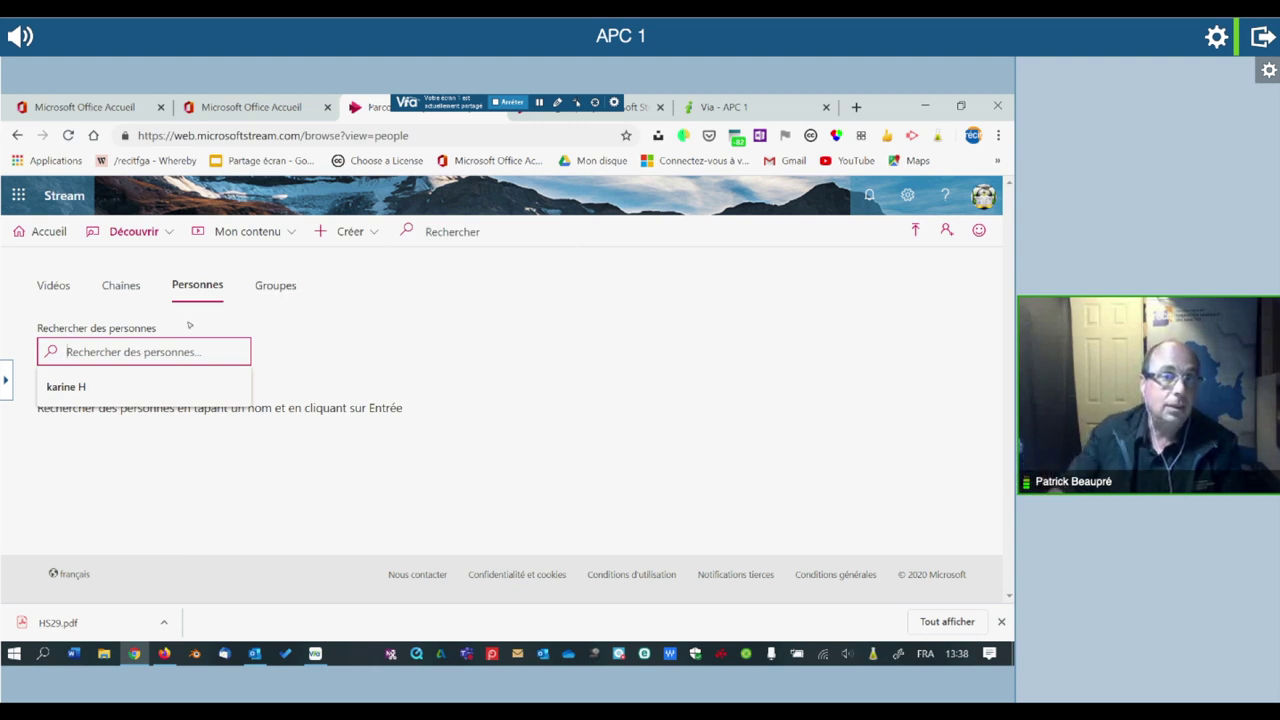
pyautogui.click(286, 287)
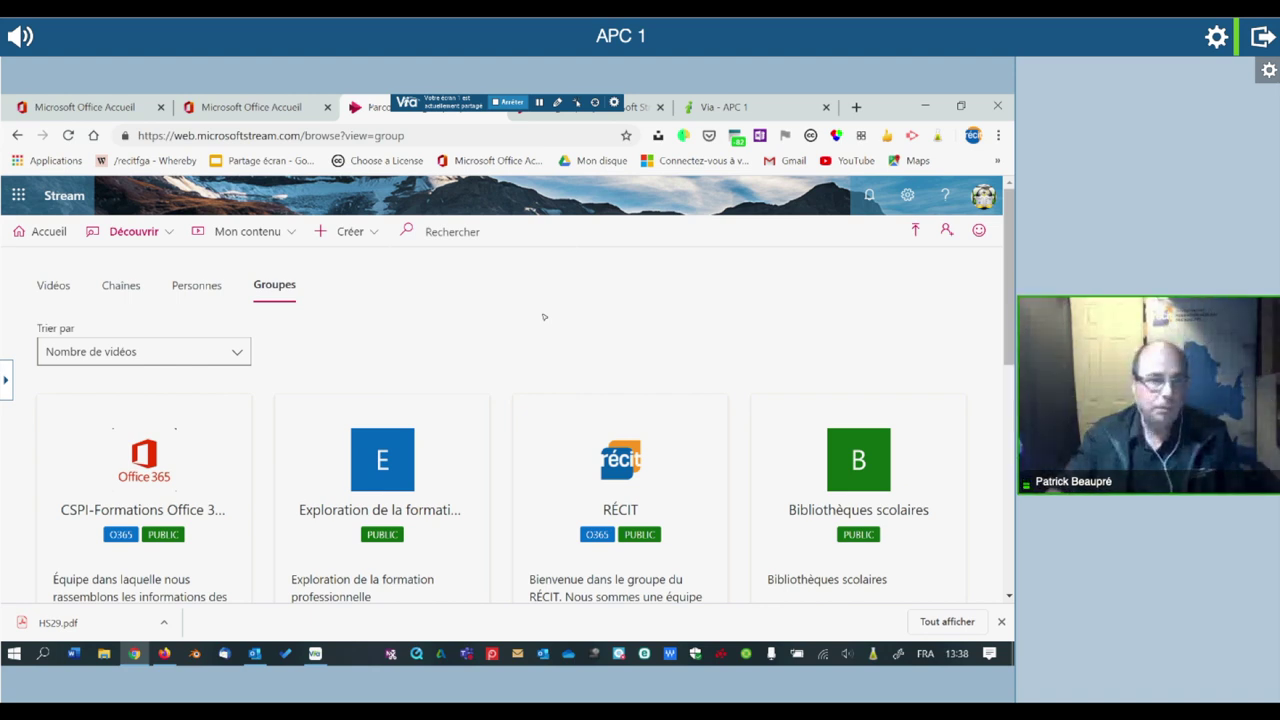
# - Load more groups with 'Afficher plus', bringing in Comité Stress and Comité EHDAA
pyautogui.scroll(-1, 550, 325)
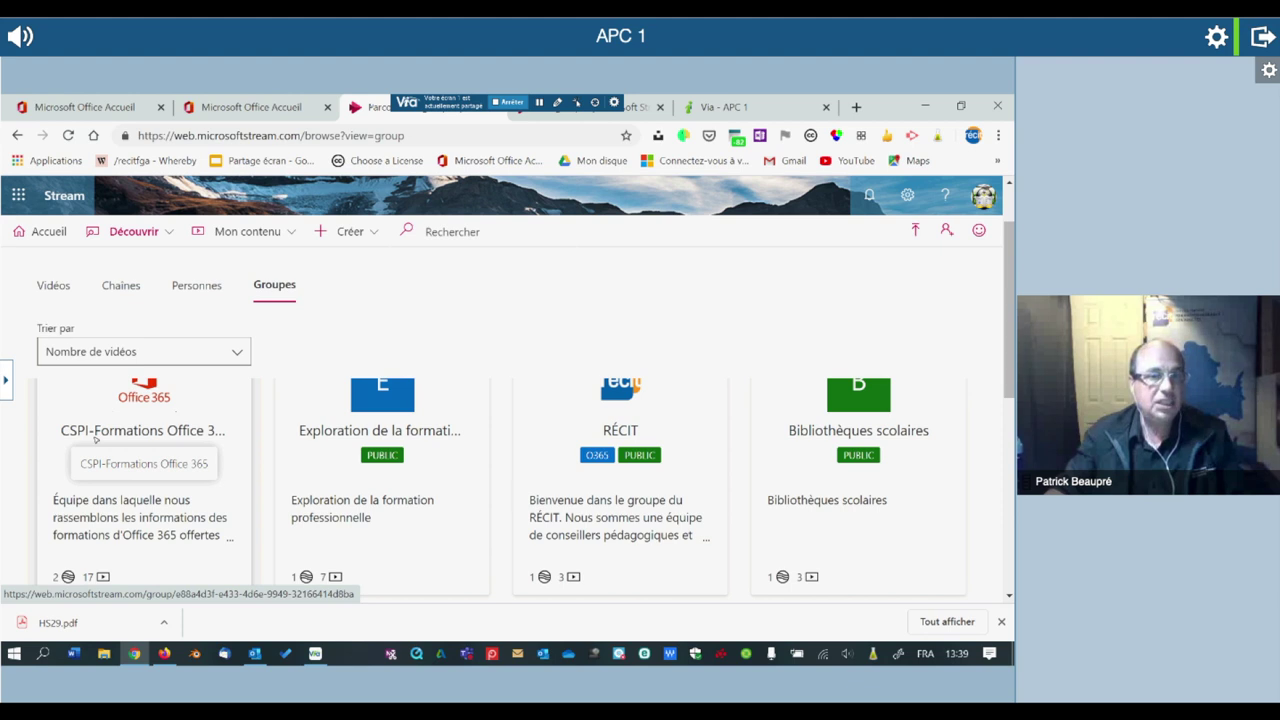
pyautogui.scroll(-3, 97, 437)
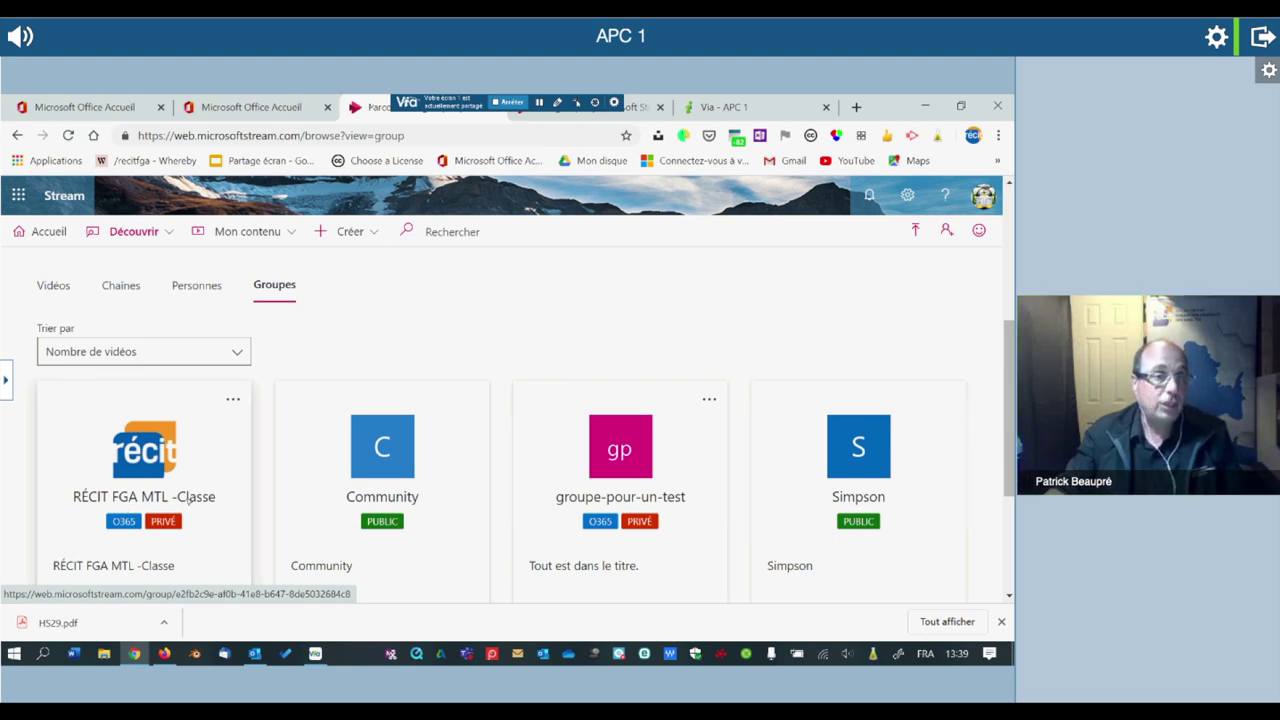
pyautogui.scroll(-3, 137, 459)
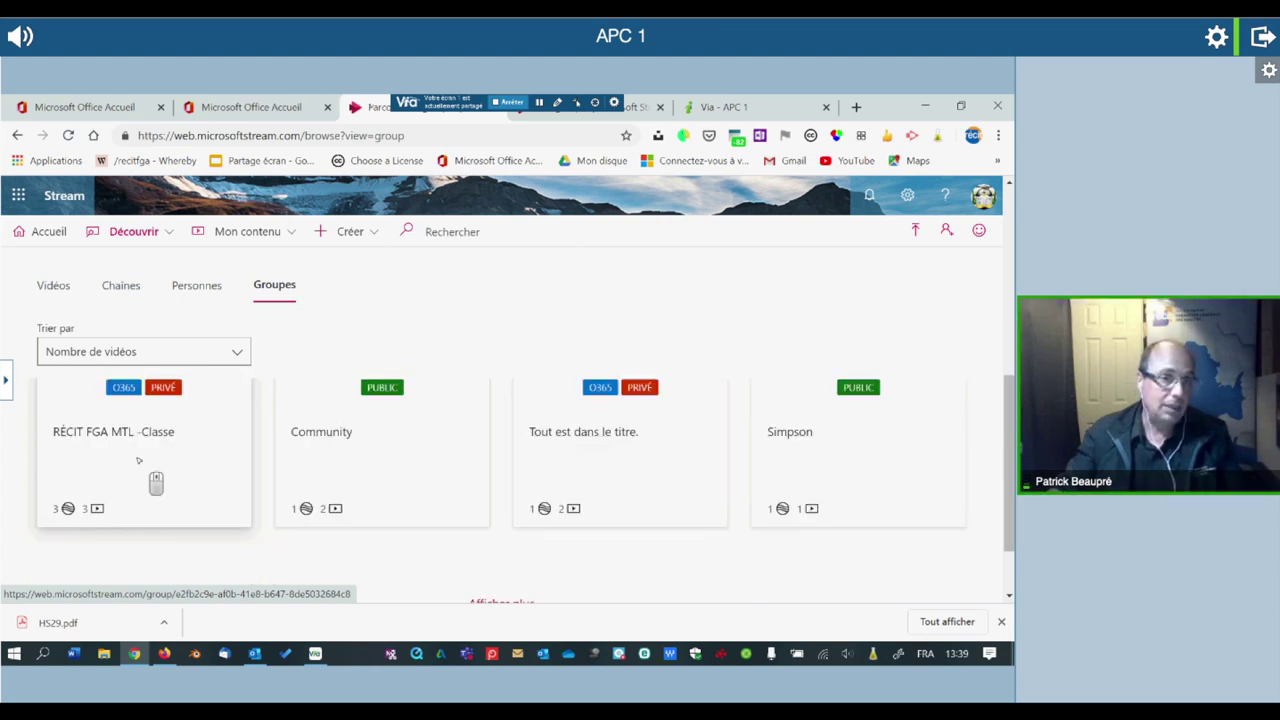
pyautogui.scroll(-2, 139, 460)
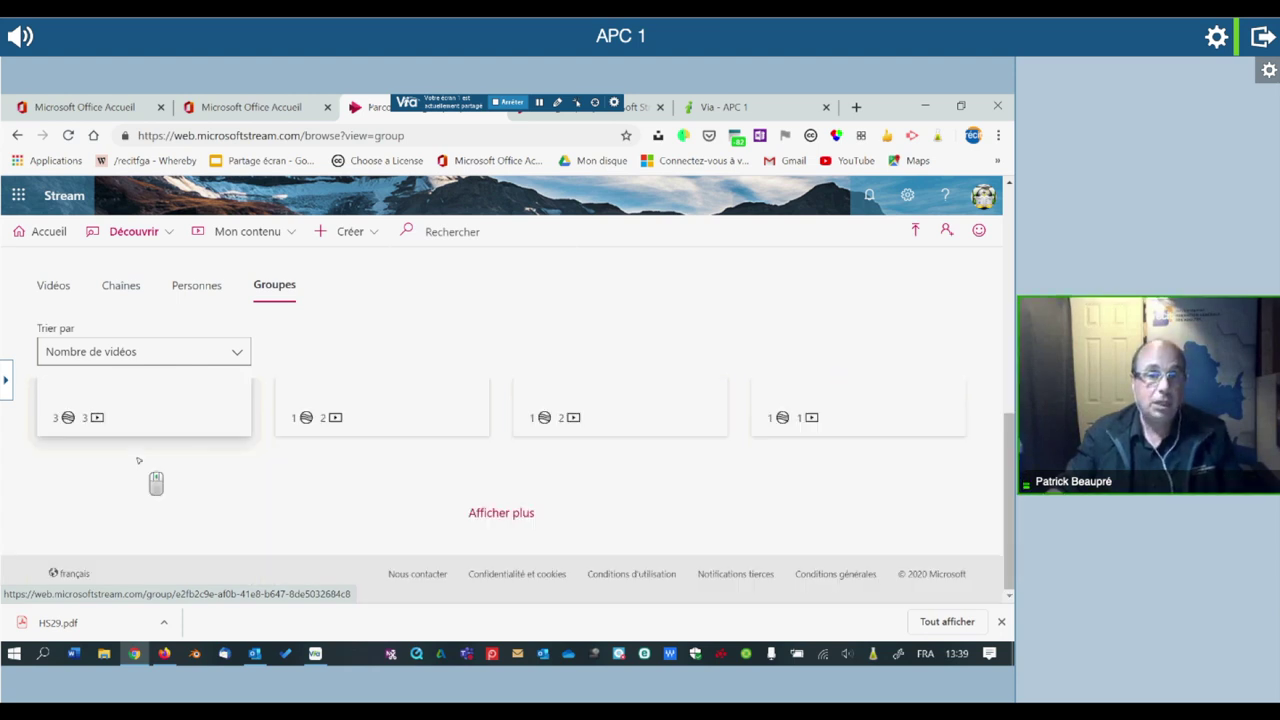
pyautogui.click(480, 513)
pyautogui.scroll(-4, 477, 507)
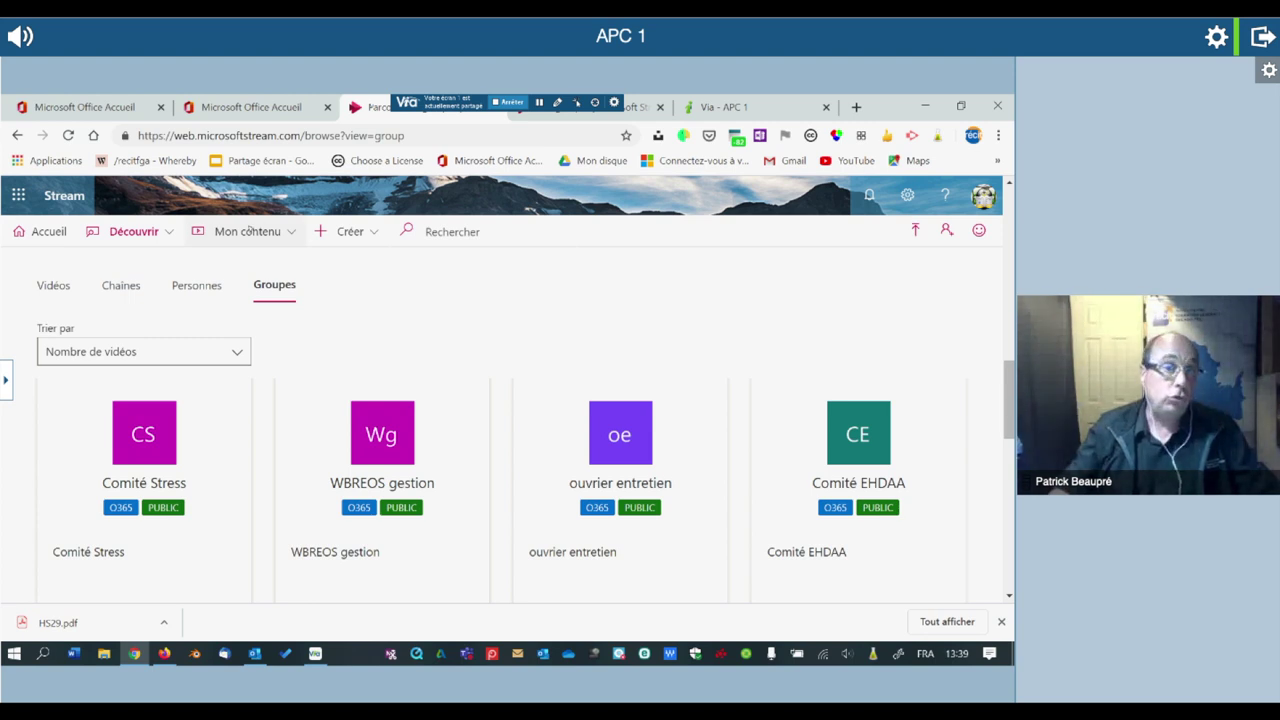
pyautogui.click(258, 236)
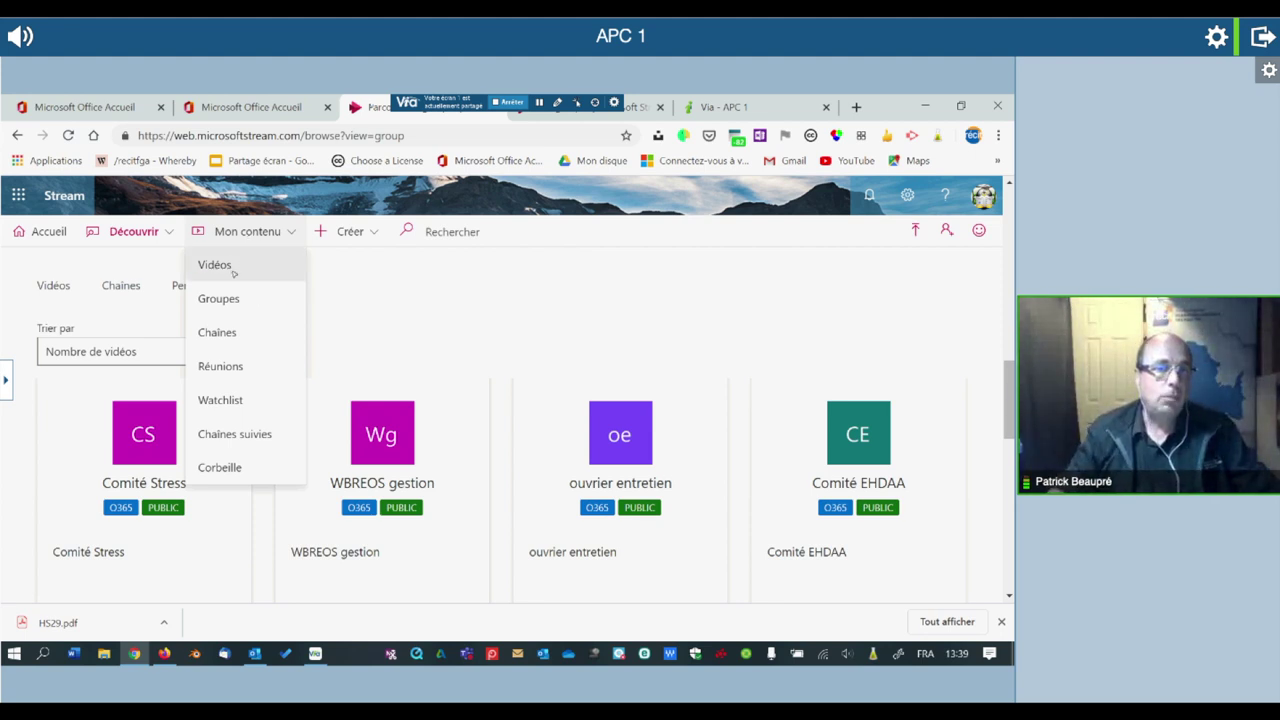
# - Go to your own uploaded videos in Mon contenu and scroll through them
pyautogui.click(233, 273)
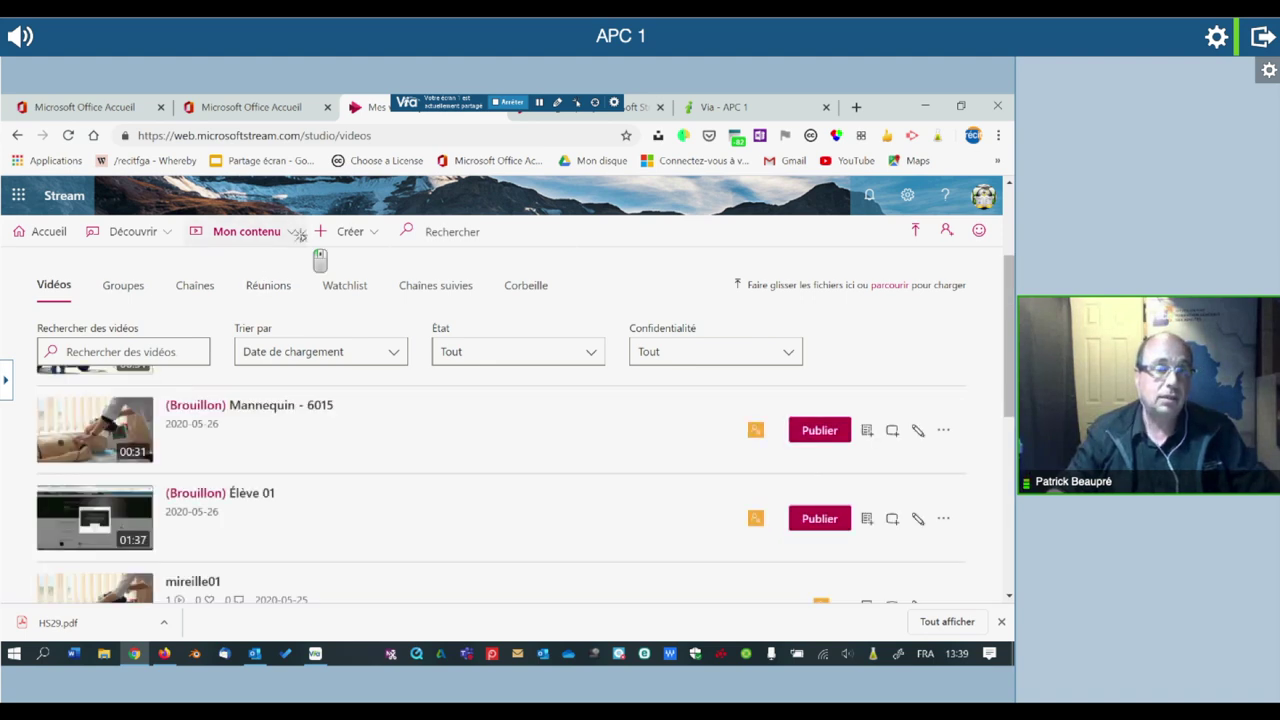
pyautogui.click(299, 234)
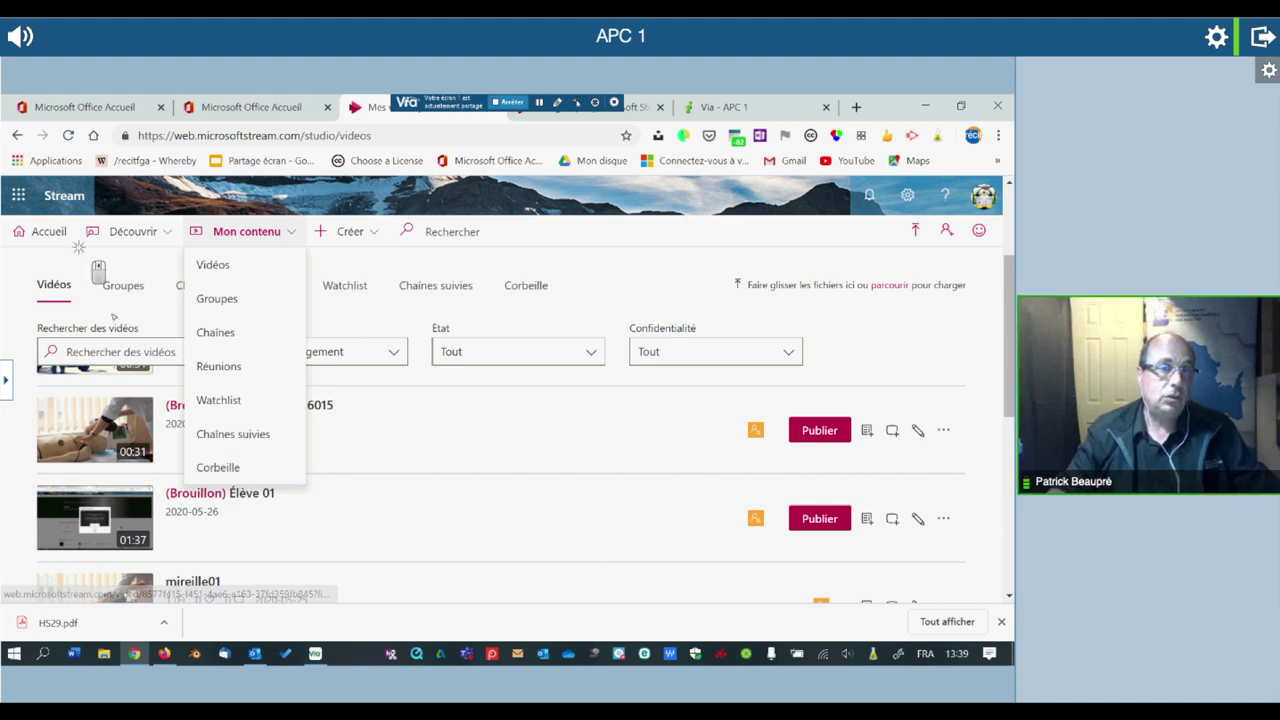
pyautogui.click(90, 258)
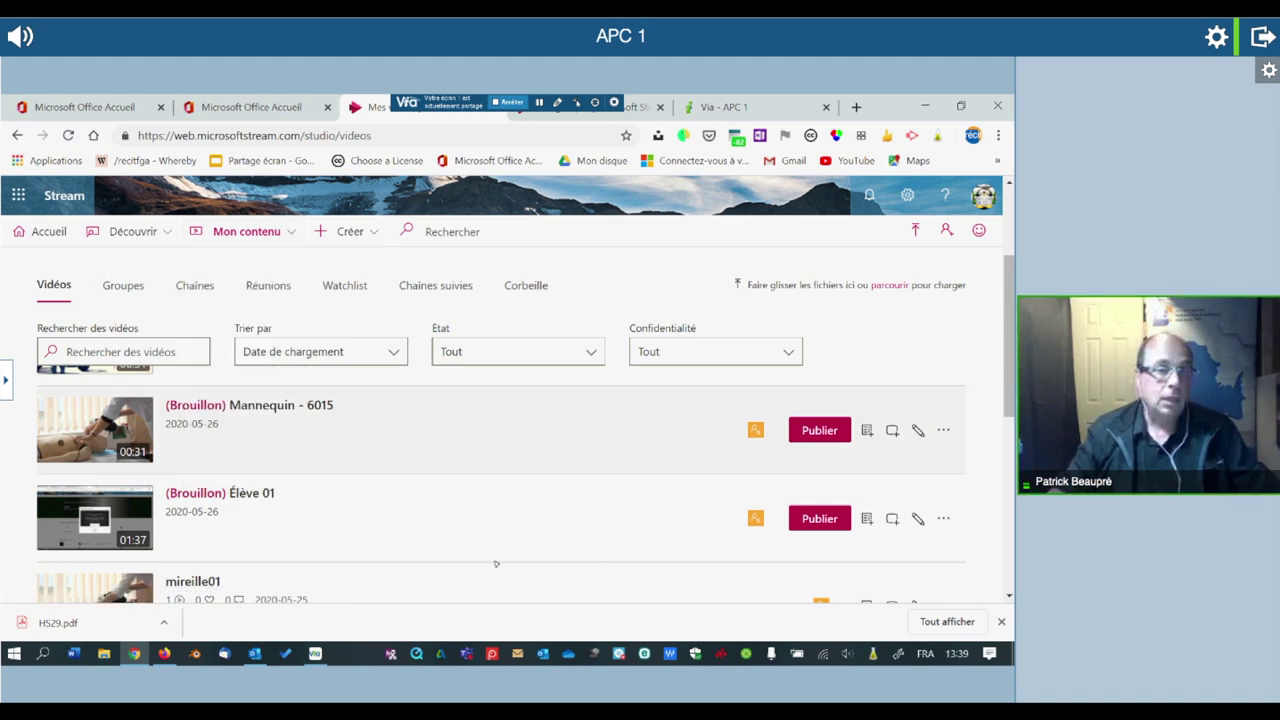
pyautogui.scroll(-3, 495, 564)
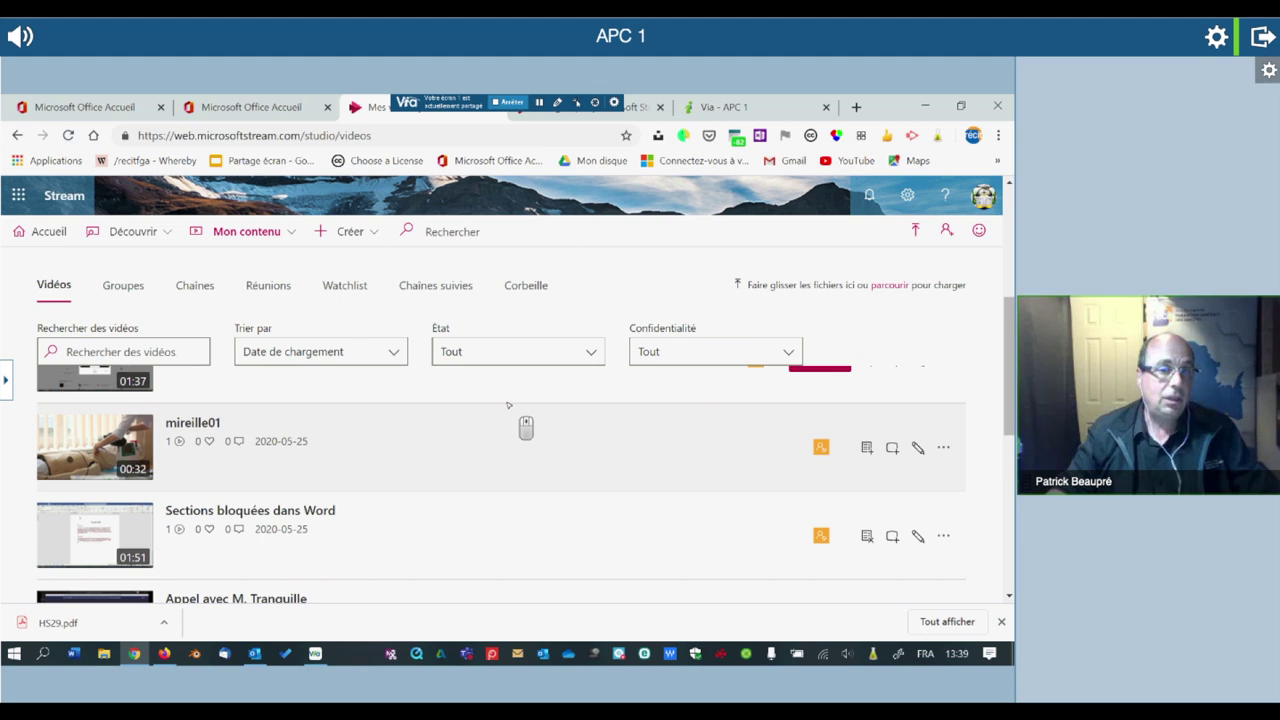
pyautogui.scroll(-3, 507, 405)
pyautogui.scroll(-2, 508, 405)
pyautogui.scroll(2, 508, 405)
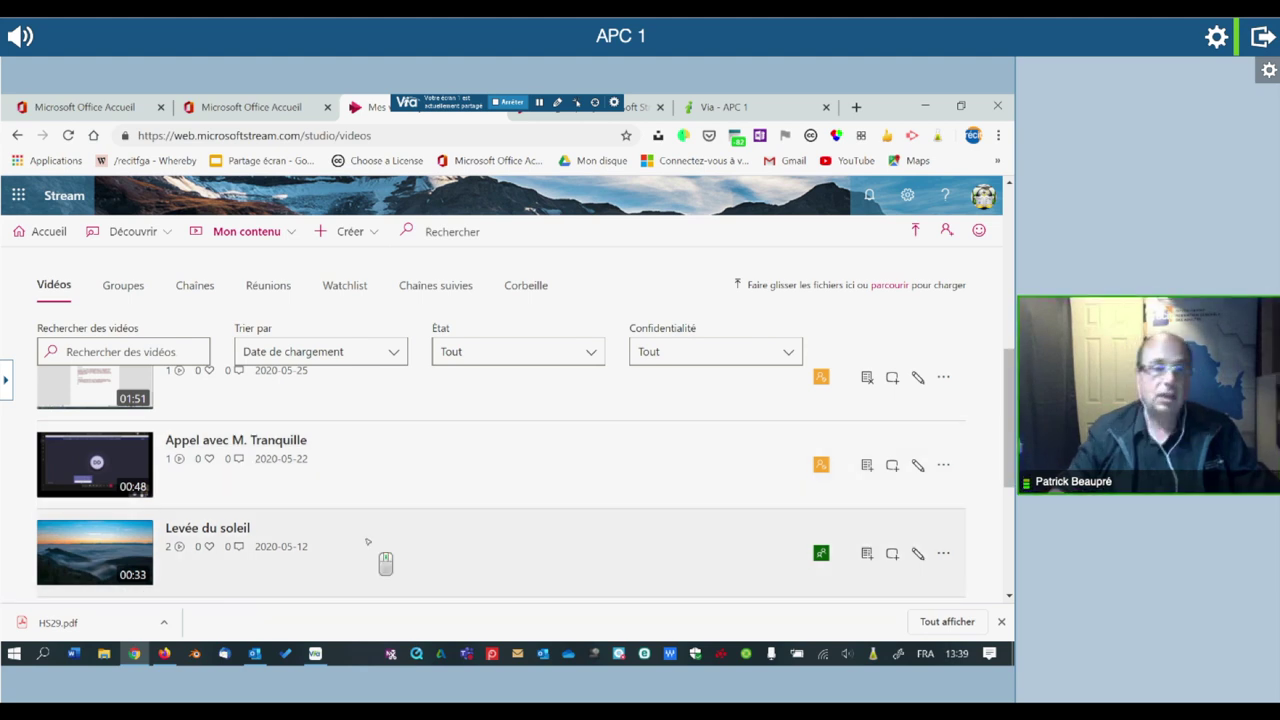
pyautogui.scroll(-1, 367, 541)
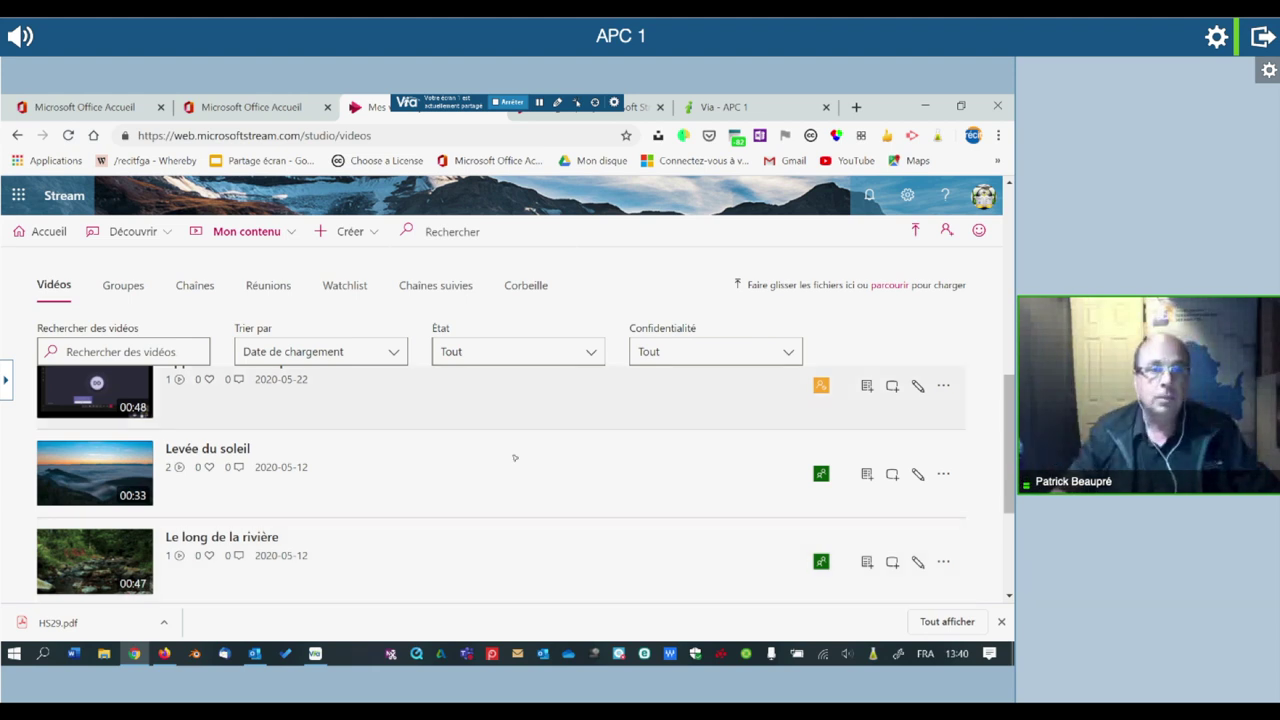
# - Switch to Mon contenu > Groupes and scroll the cards starting with *CSE*
pyautogui.click(238, 232)
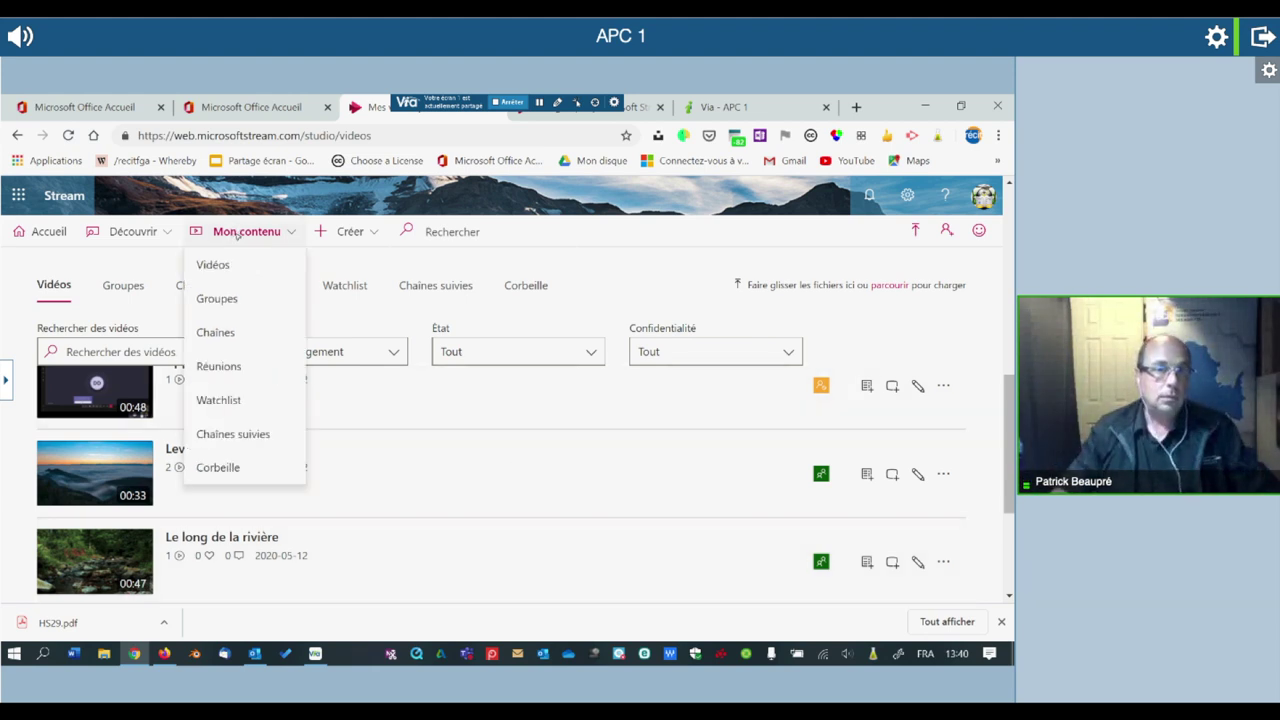
pyautogui.click(240, 318)
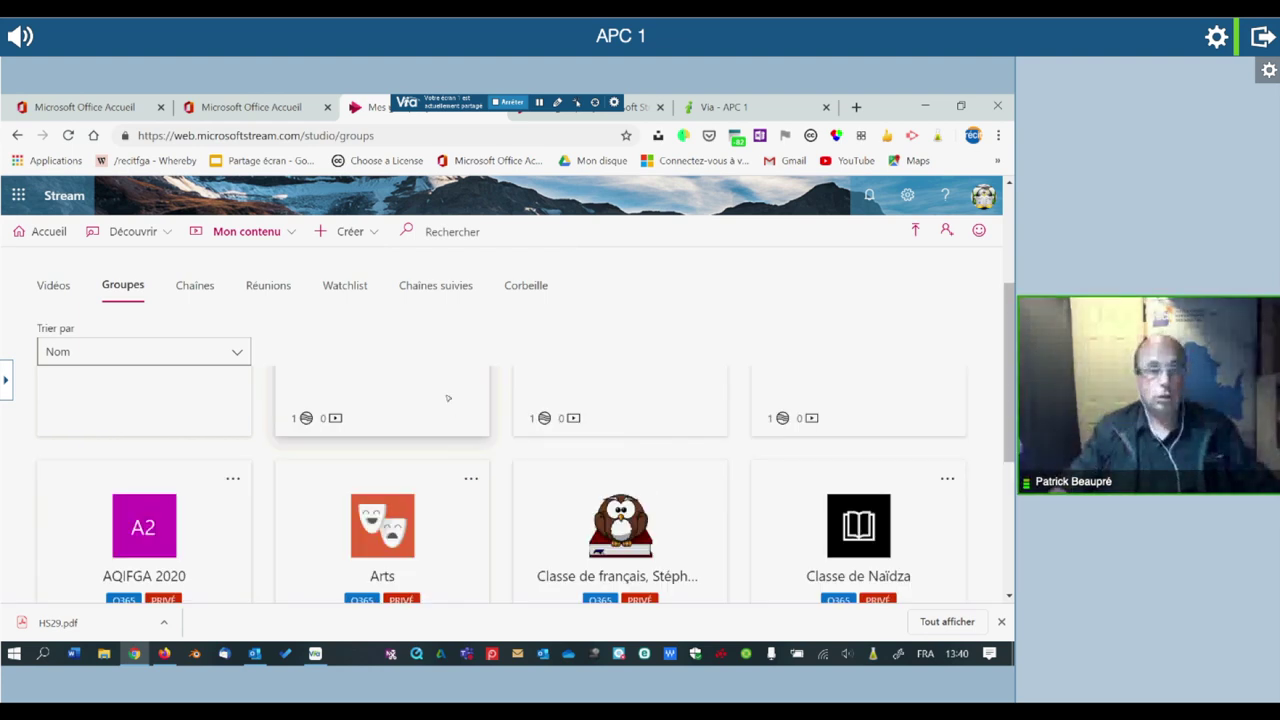
pyautogui.scroll(-2, 448, 398)
pyautogui.scroll(-3, 448, 398)
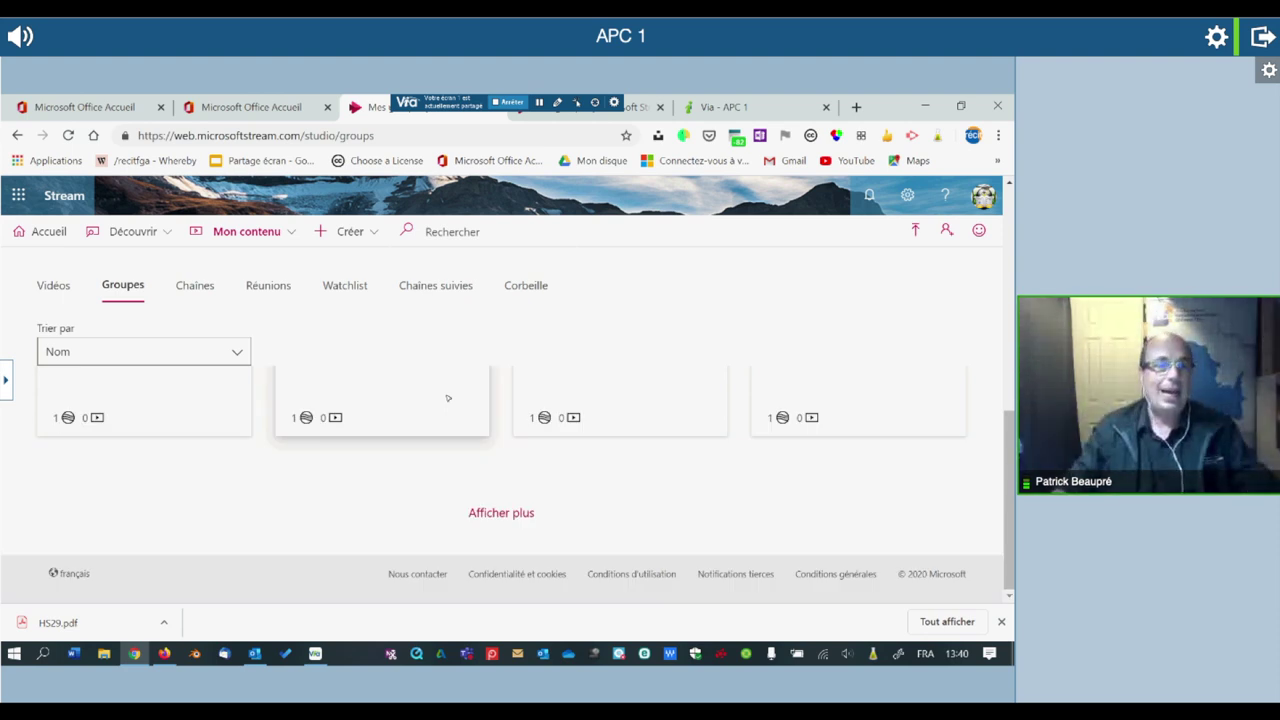
pyautogui.scroll(3, 448, 398)
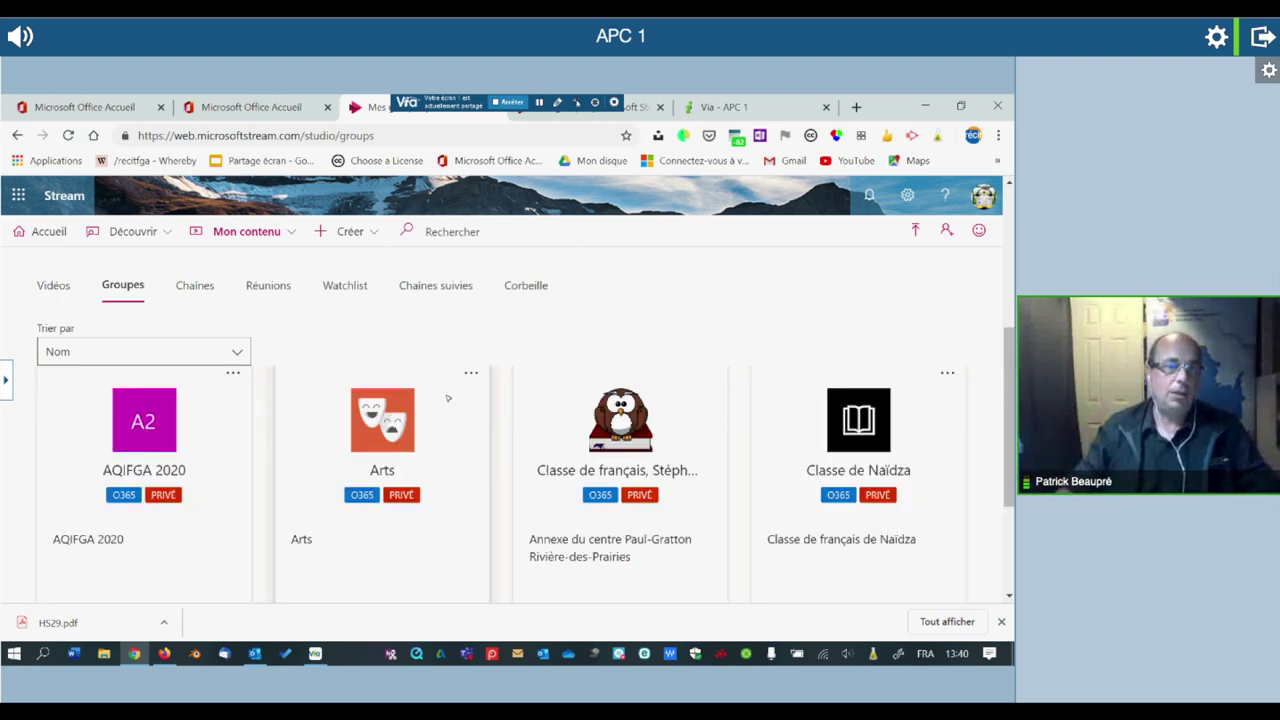
pyautogui.scroll(3, 448, 398)
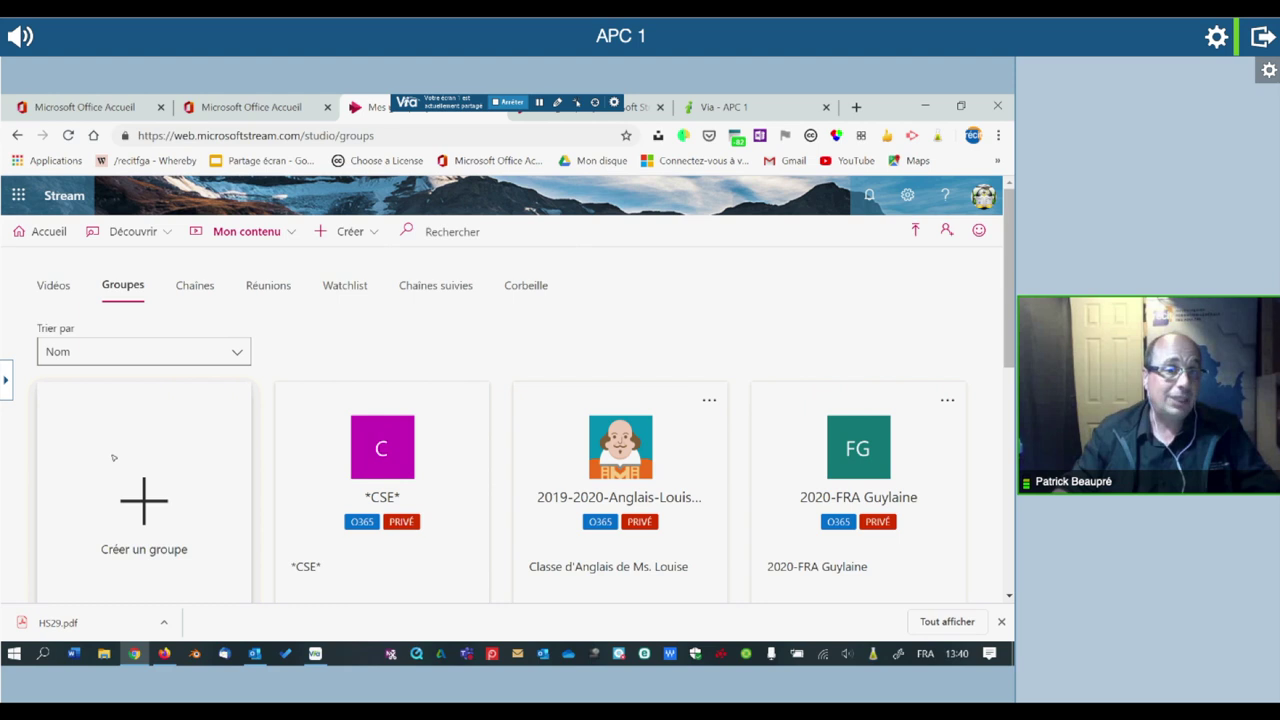
# - Start a new group named info-math-fra
pyautogui.click(162, 500)
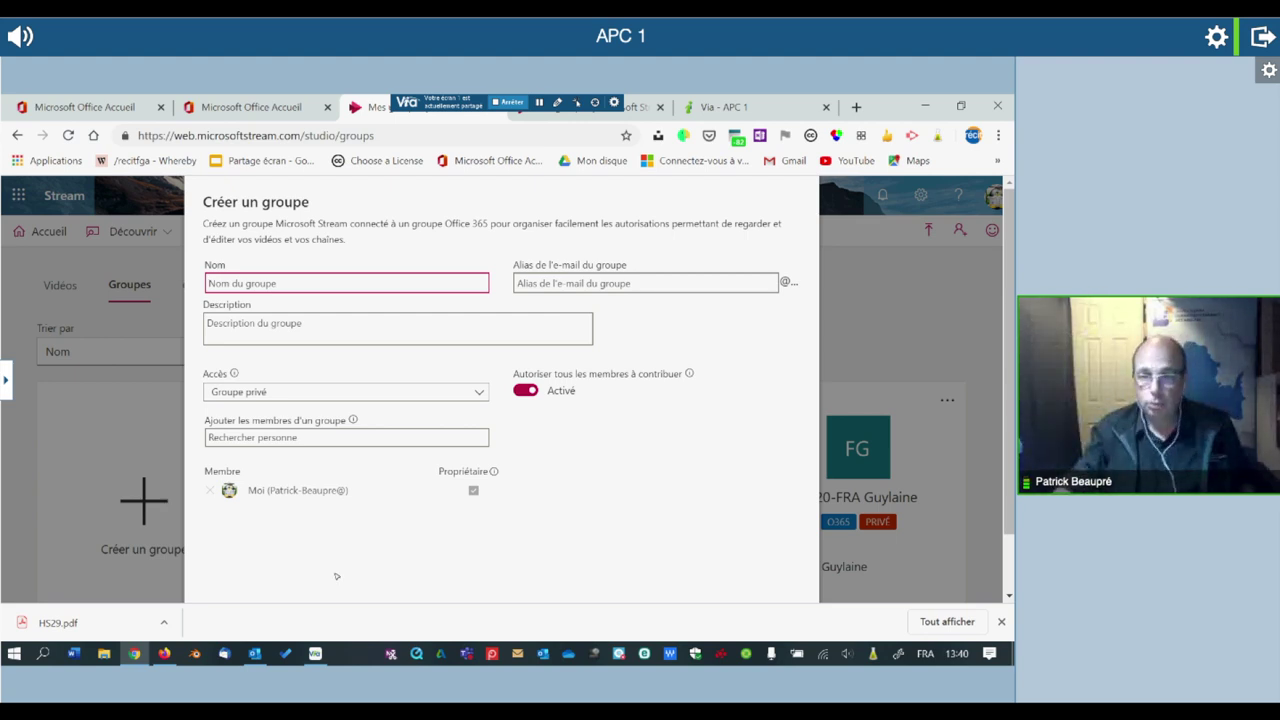
pyautogui.click(1001, 620)
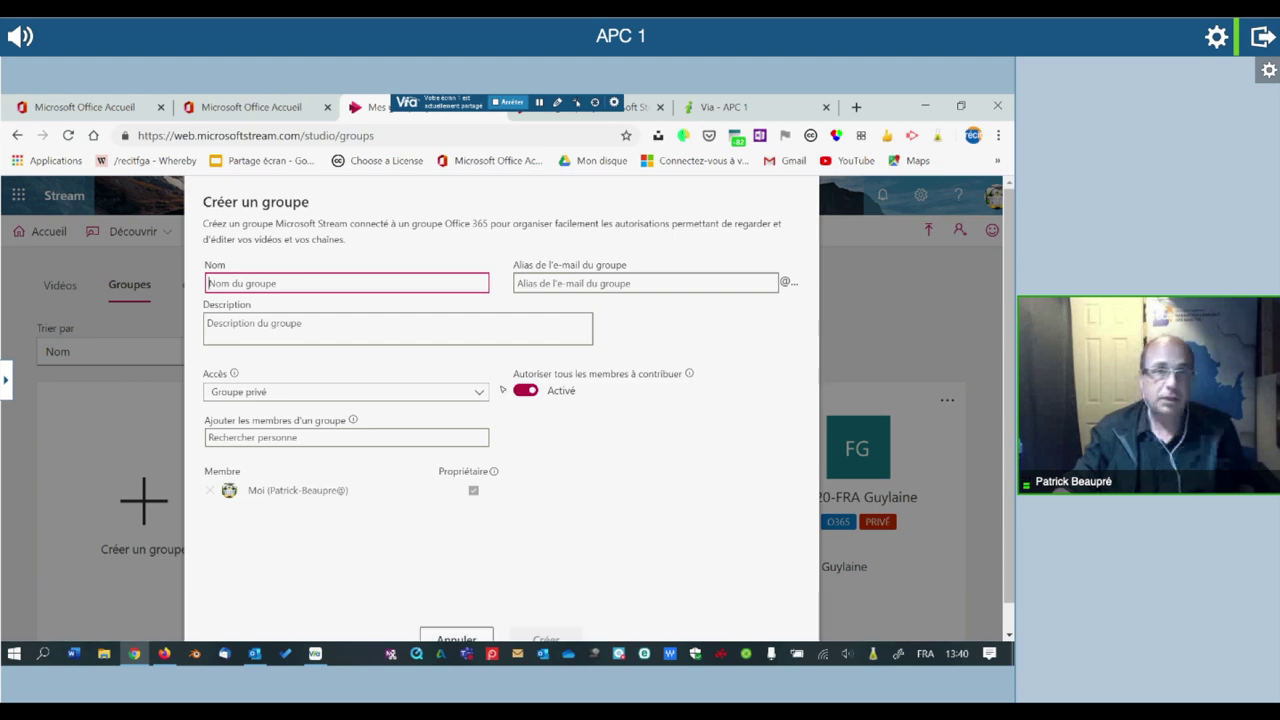
pyautogui.click(270, 284)
pyautogui.click(294, 268)
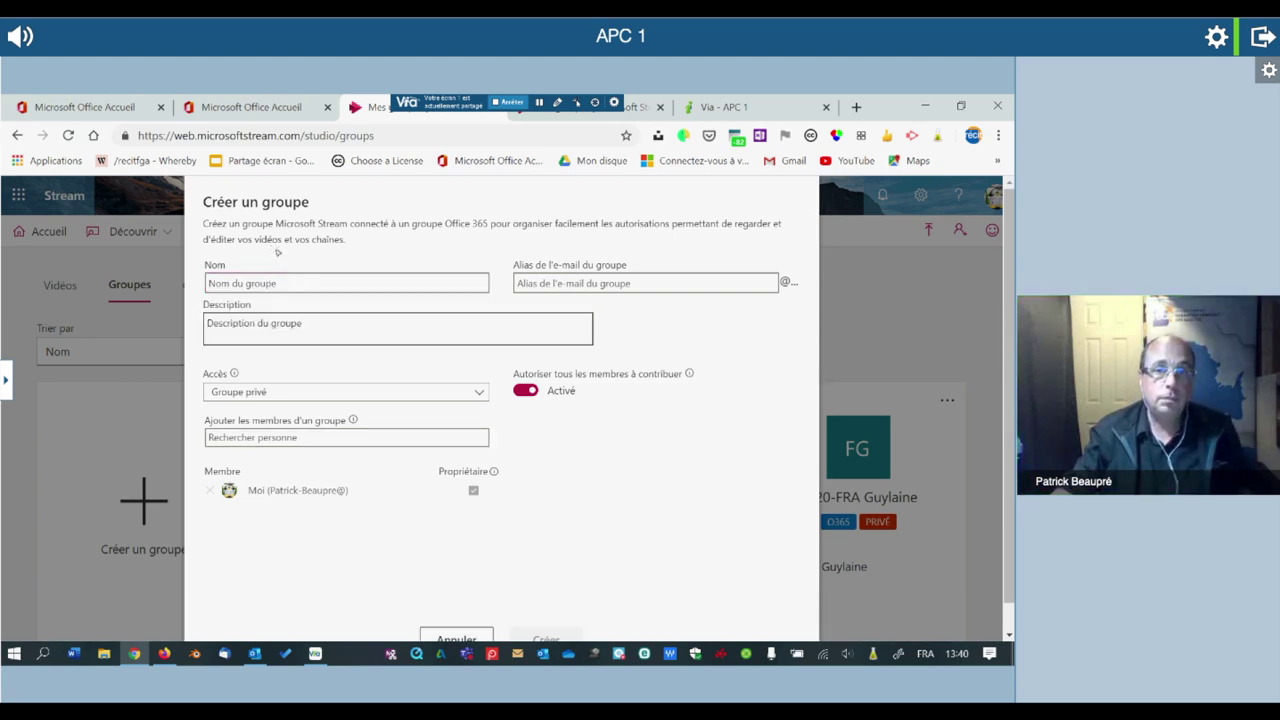
pyautogui.click(362, 278)
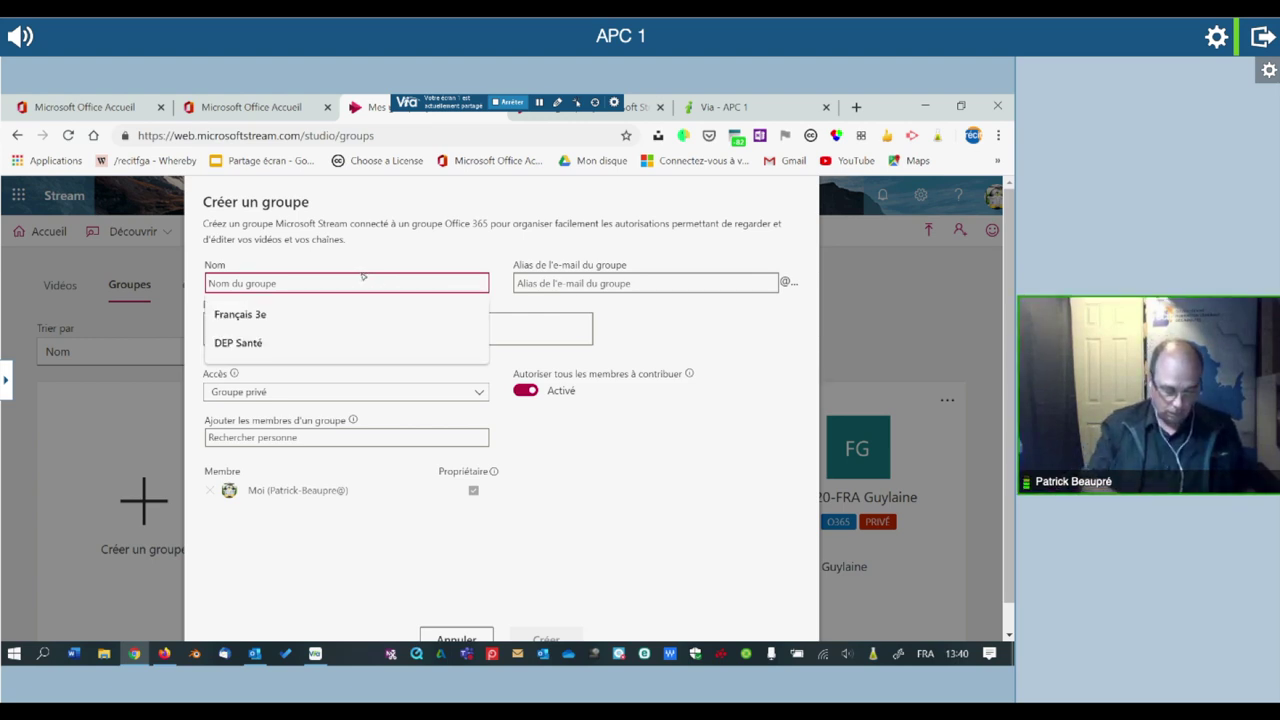
pyautogui.write('info-math-fra')
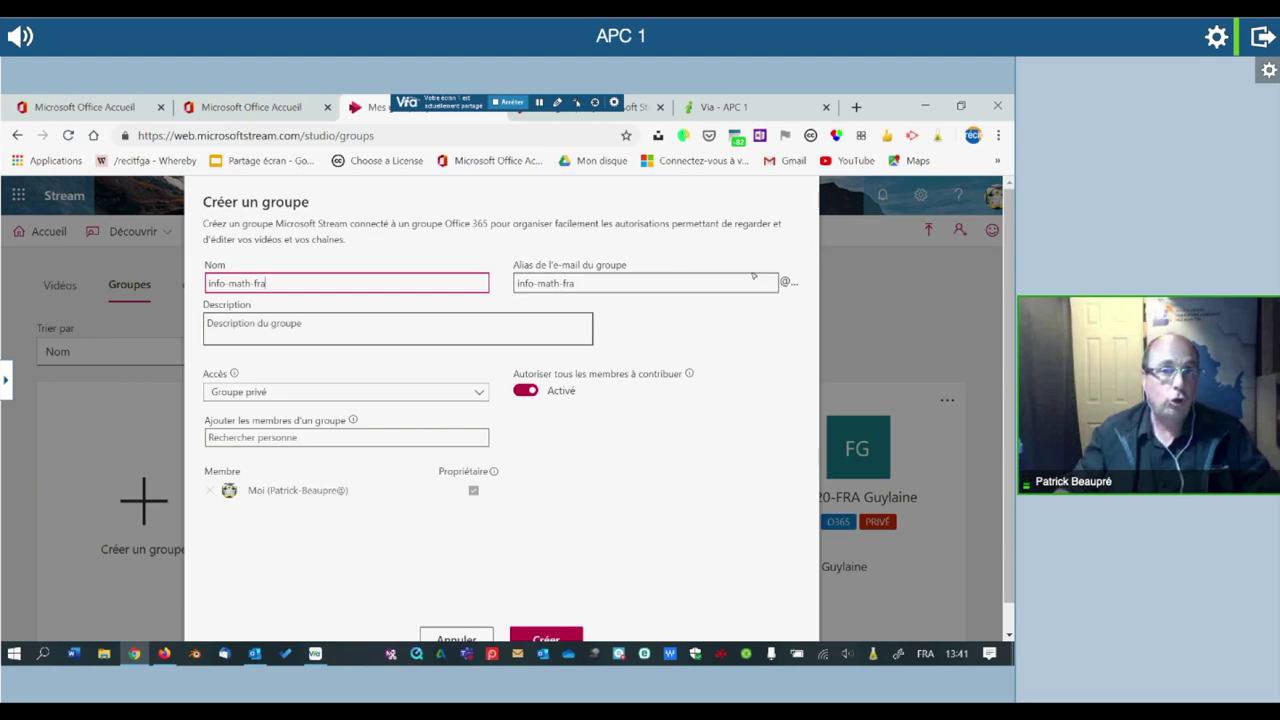
# - Type the group description 'bla', correcting the typos
pyautogui.click(400, 330)
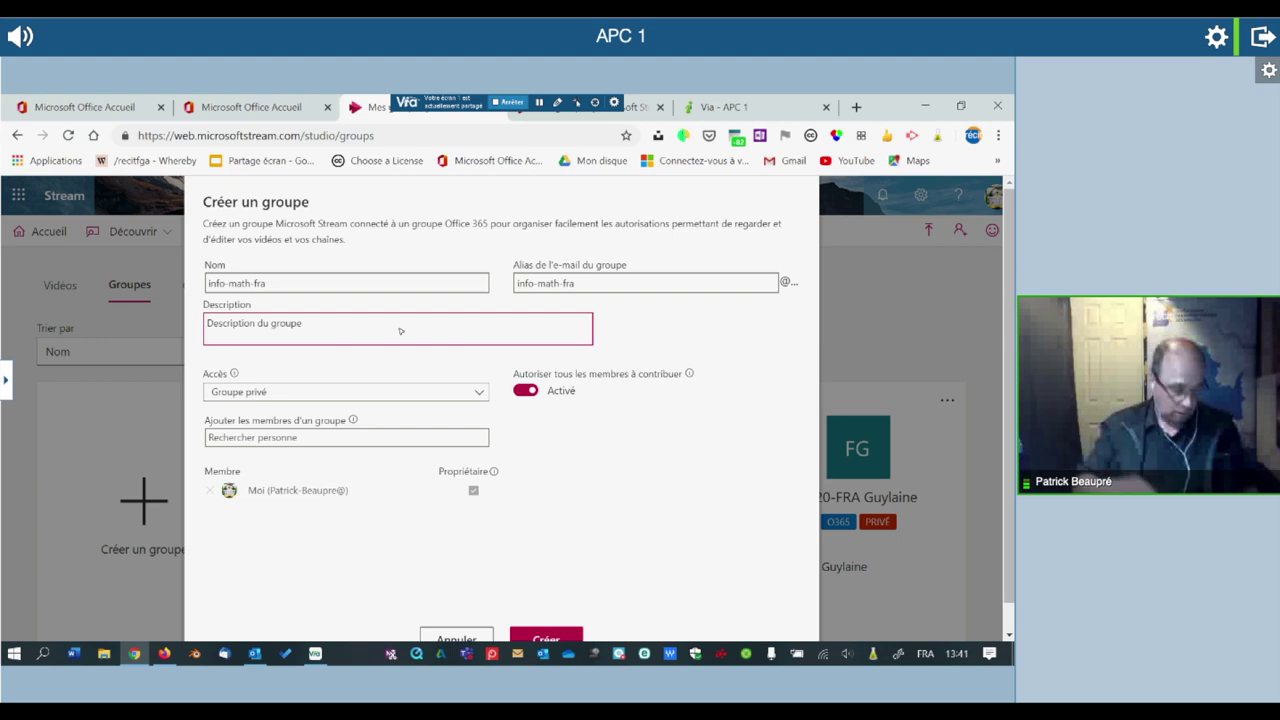
pyautogui.write('V')
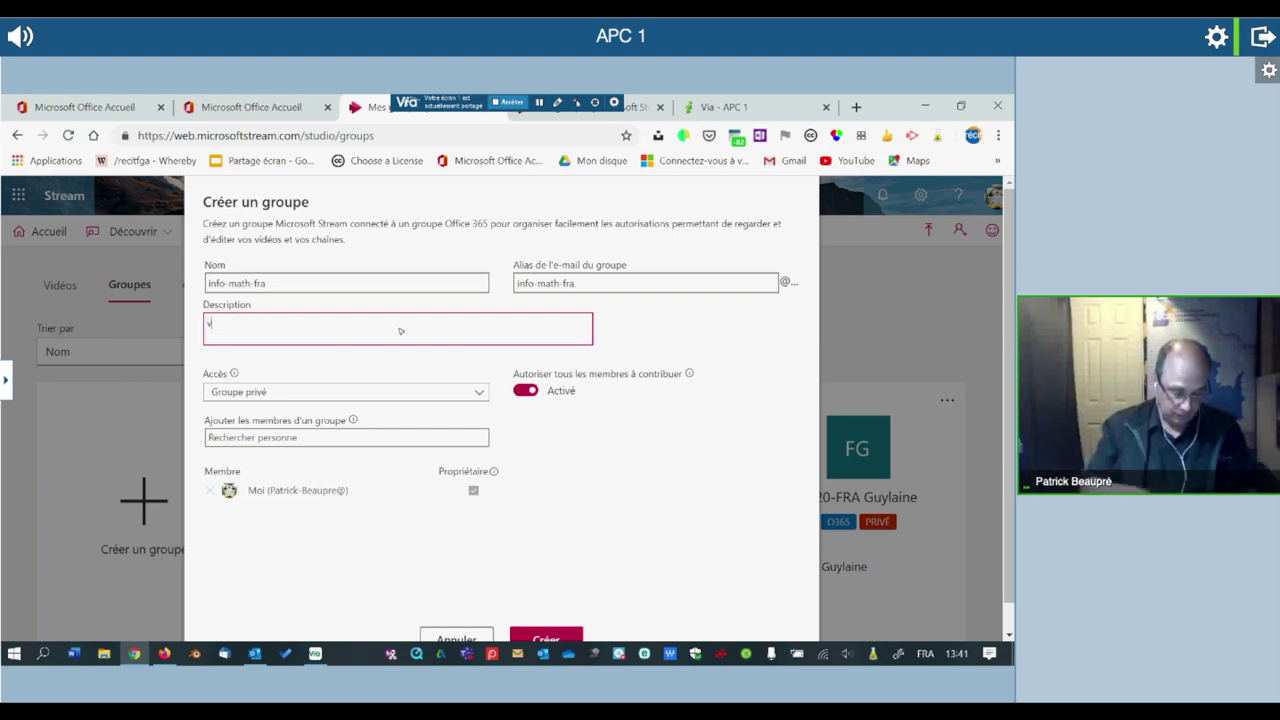
pyautogui.press('BackSpace')
pyautogui.write('blga')
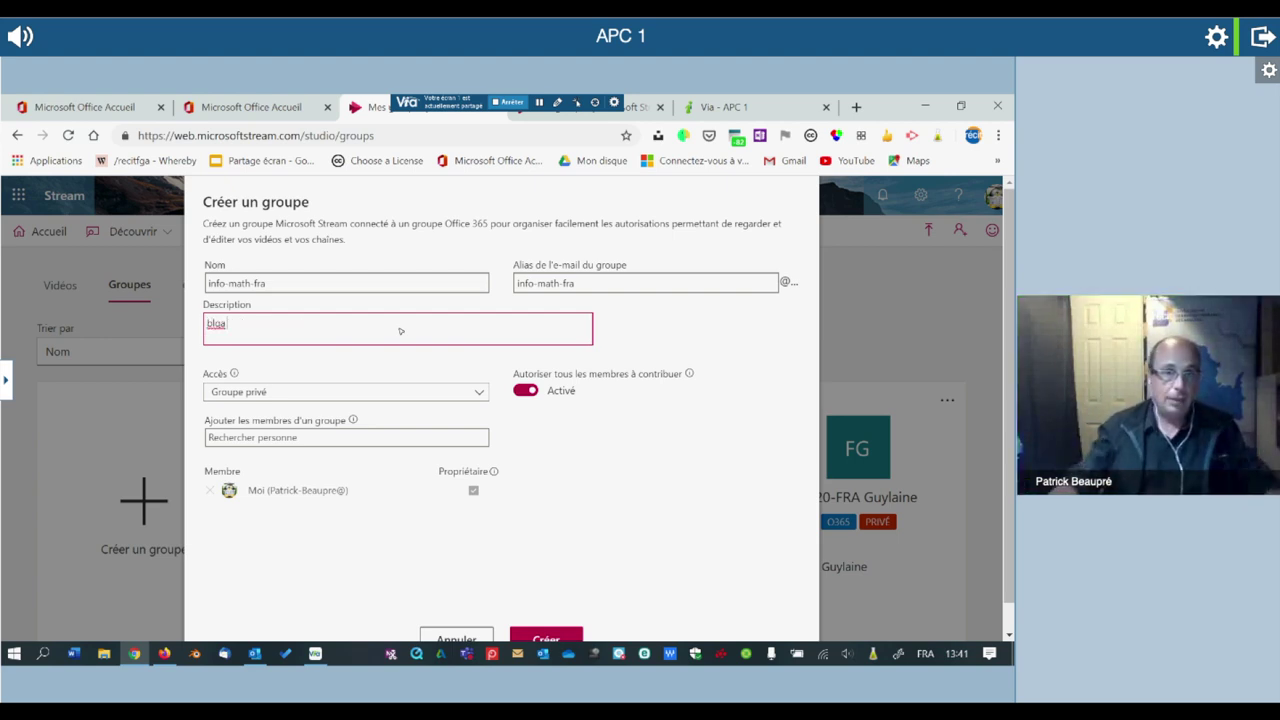
pyautogui.press('BackSpace')
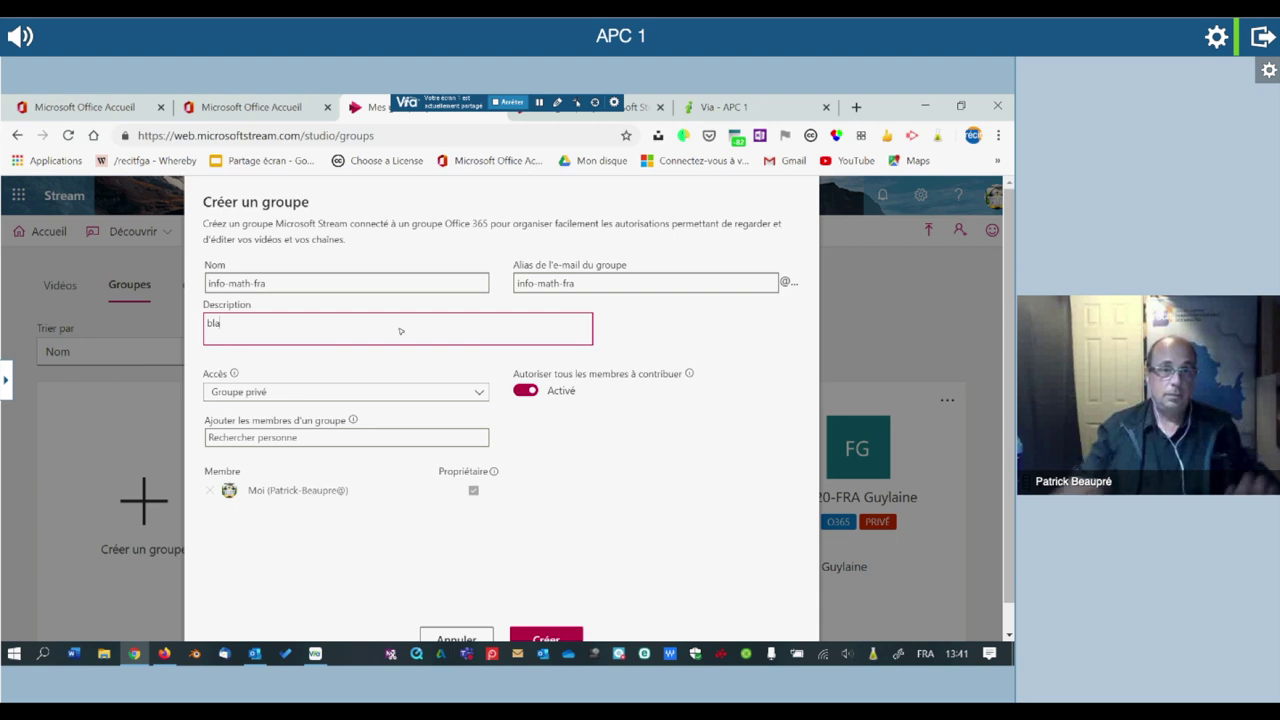
pyautogui.moveTo(237, 380)
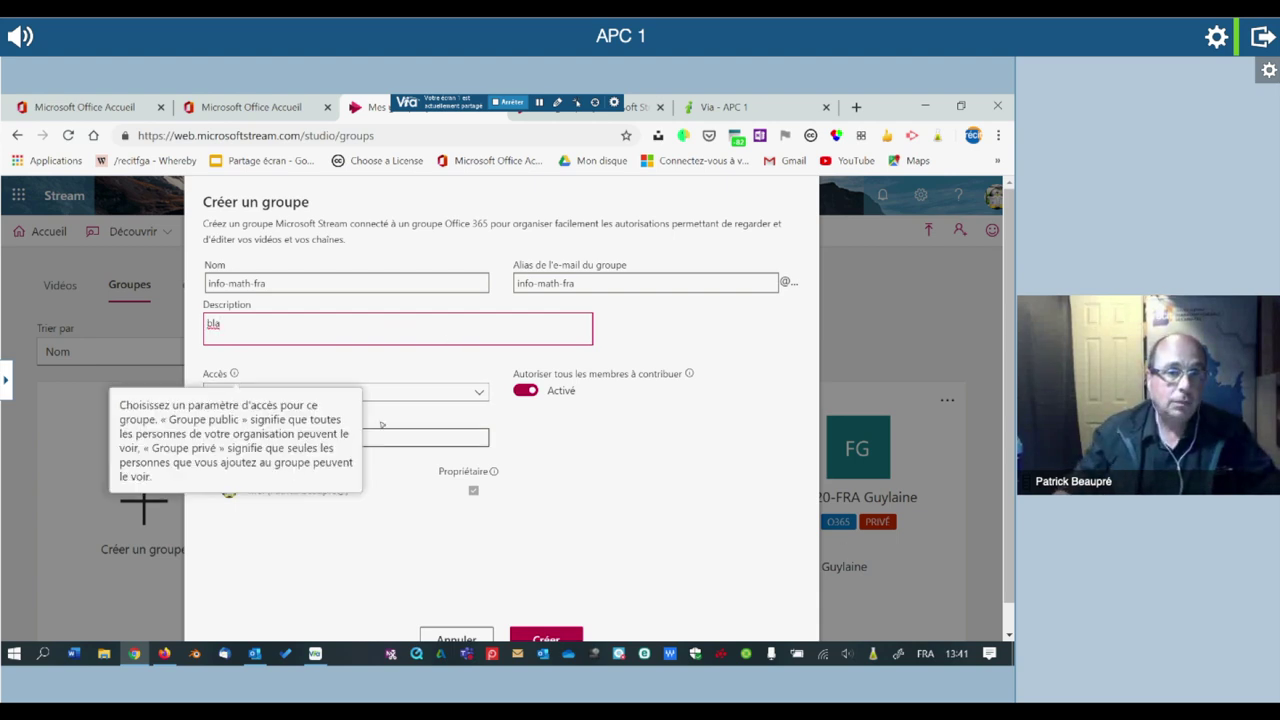
pyautogui.click(371, 360)
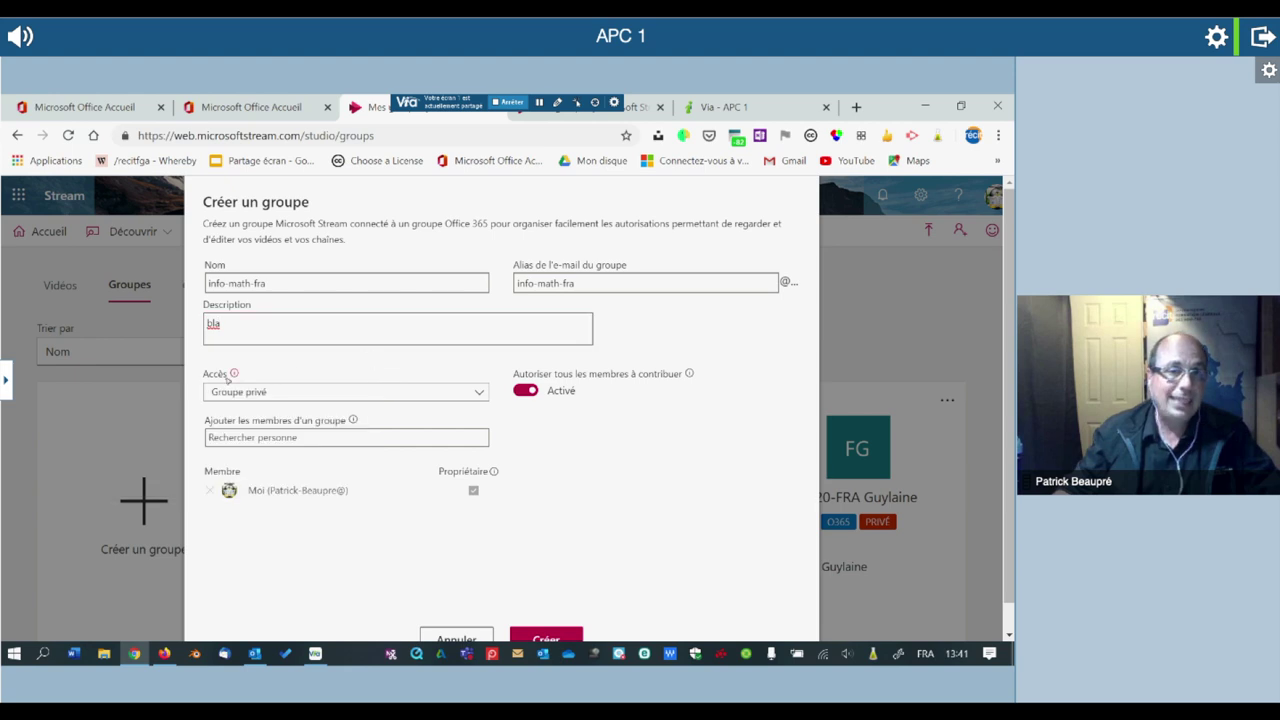
pyautogui.moveTo(233, 375)
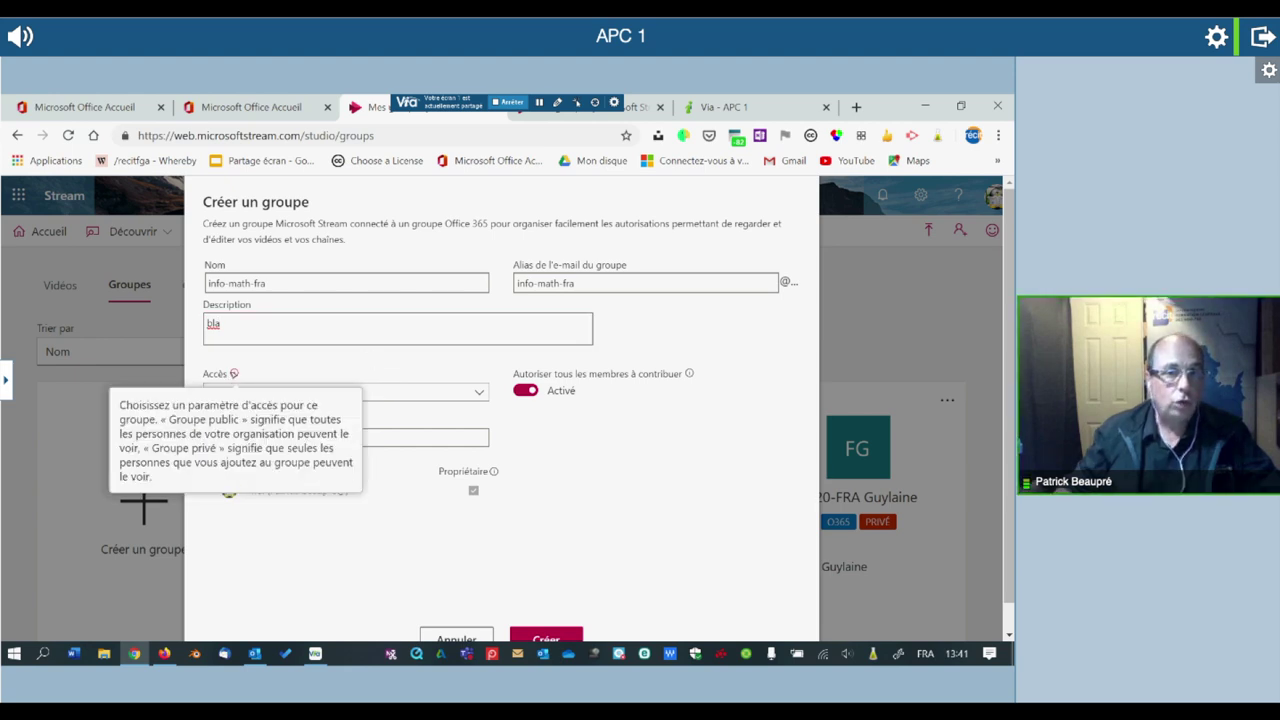
pyautogui.click(440, 392)
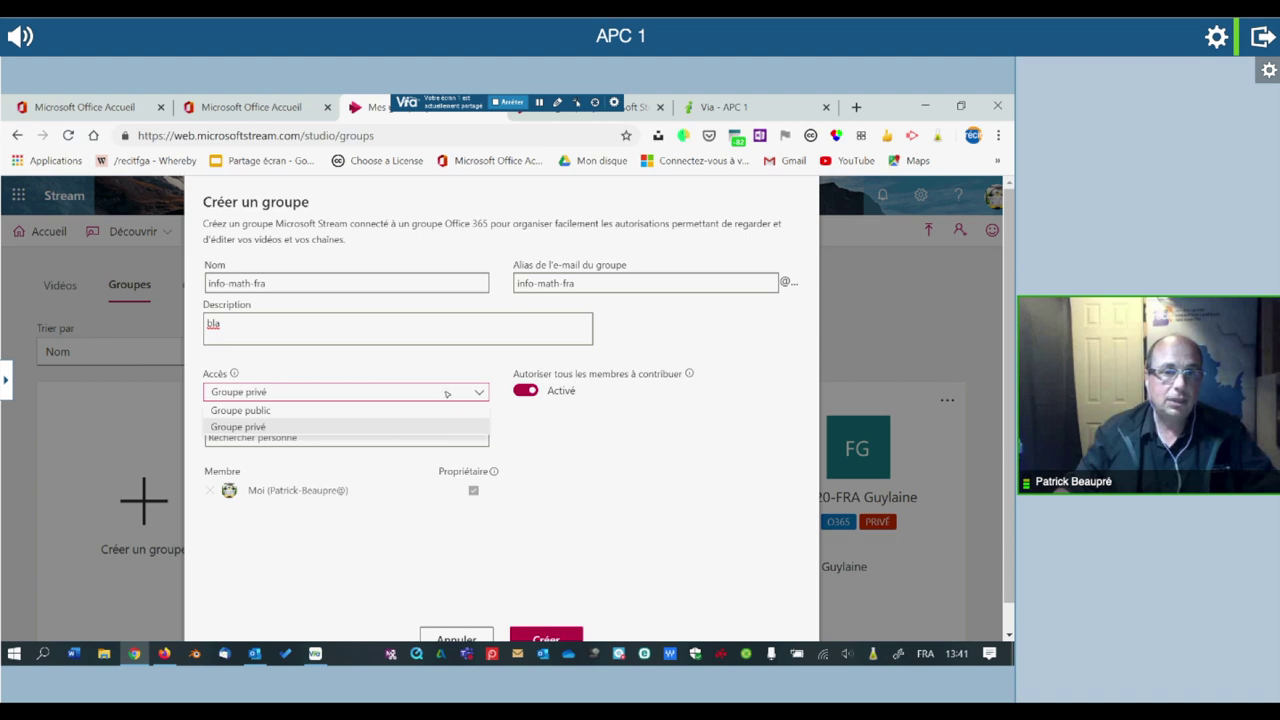
pyautogui.click(256, 410)
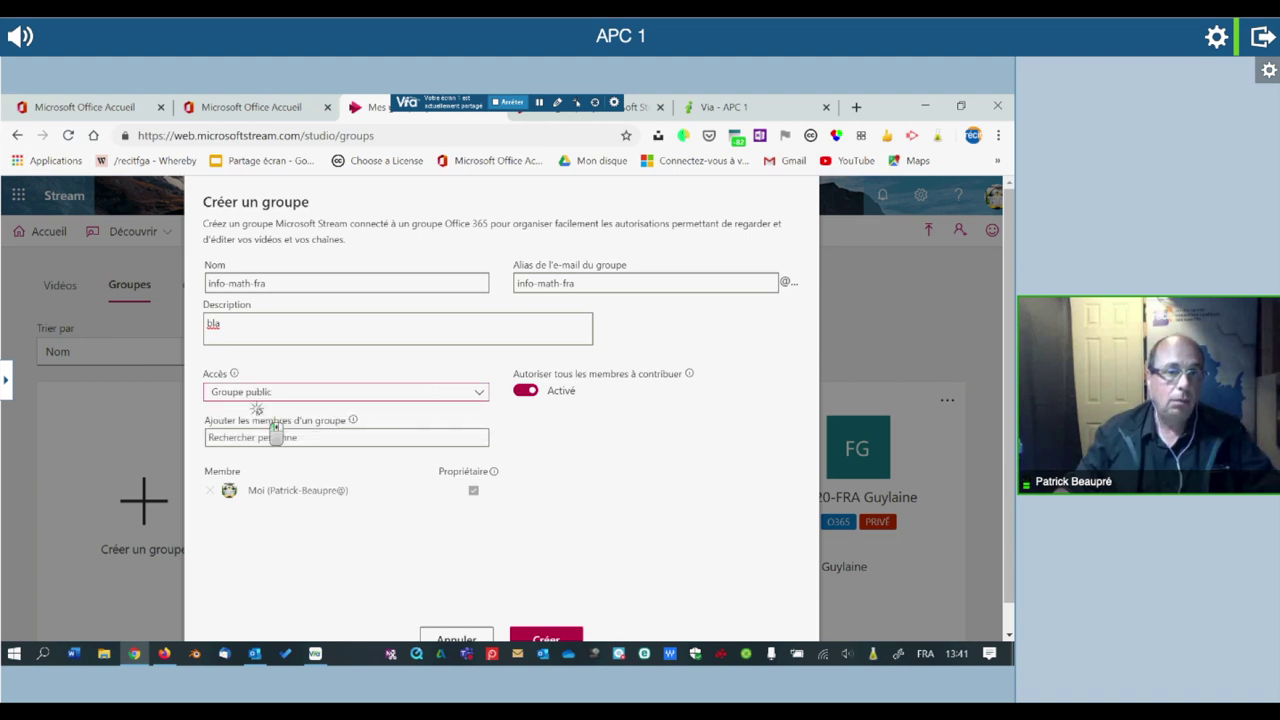
pyautogui.moveTo(243, 372)
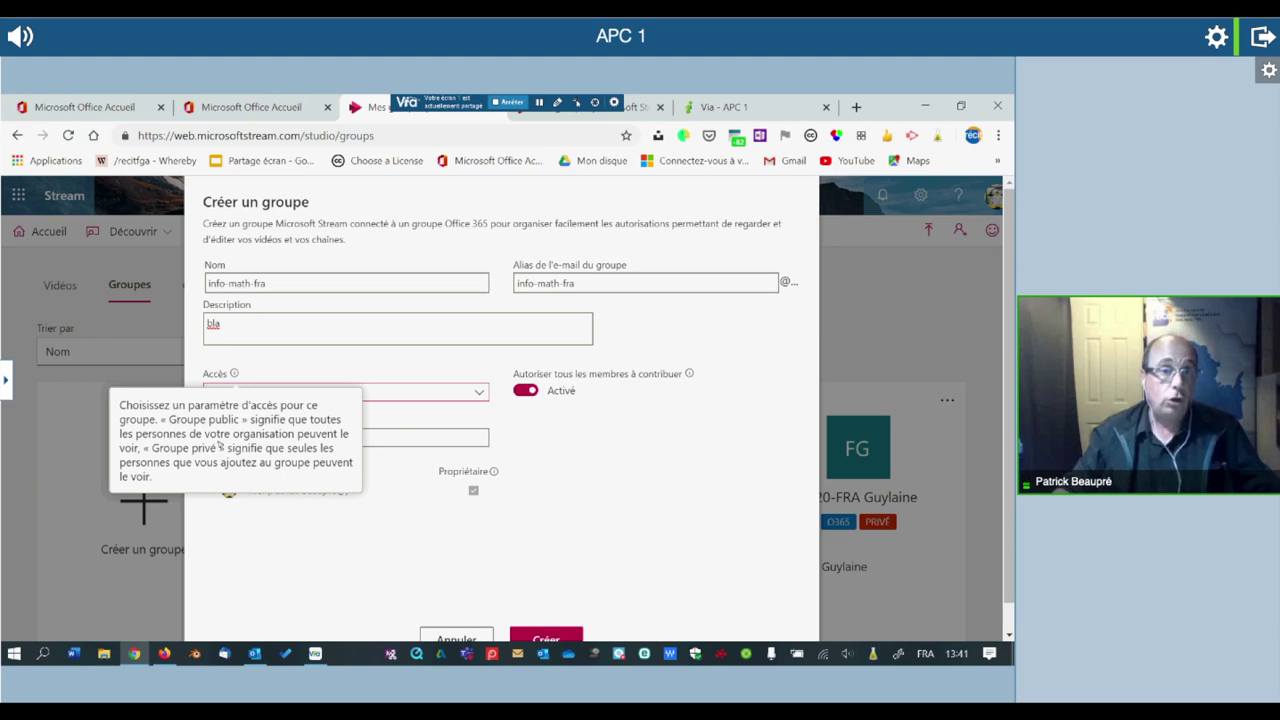
pyautogui.click(390, 393)
pyautogui.click(356, 426)
pyautogui.click(355, 438)
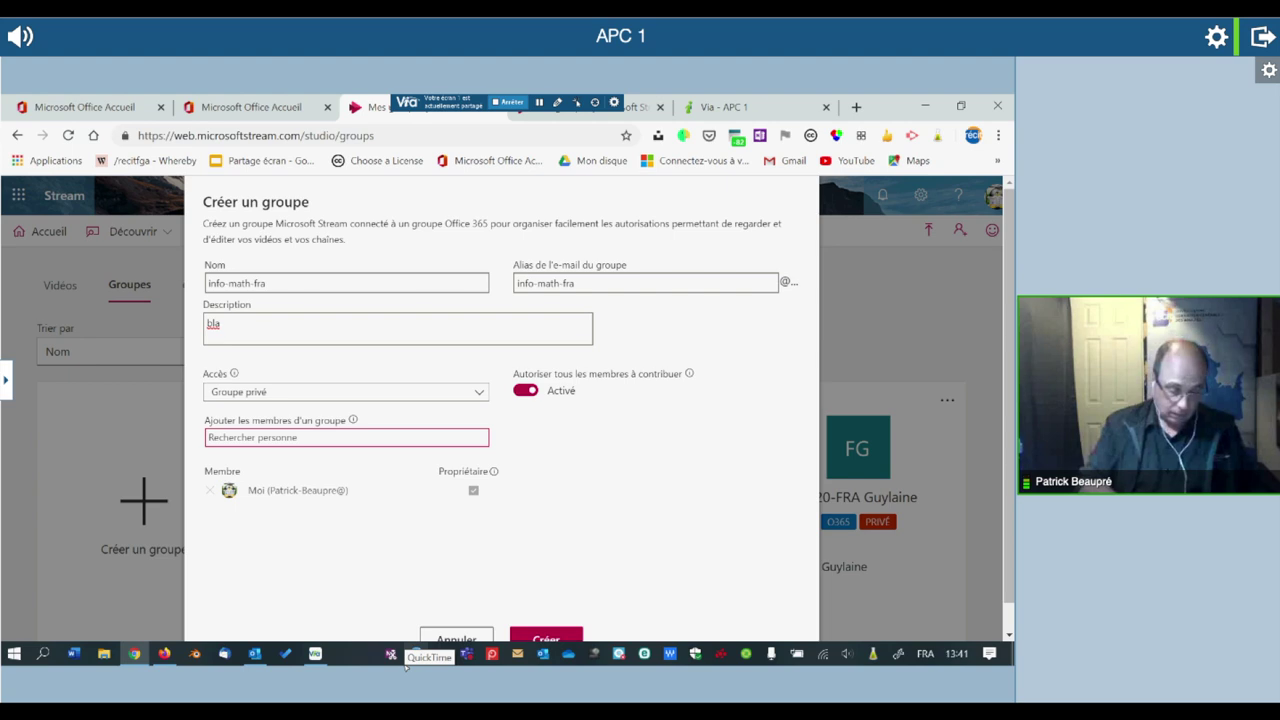
# - Search for a colleague by name and add them as a group member
pyautogui.write('francois')
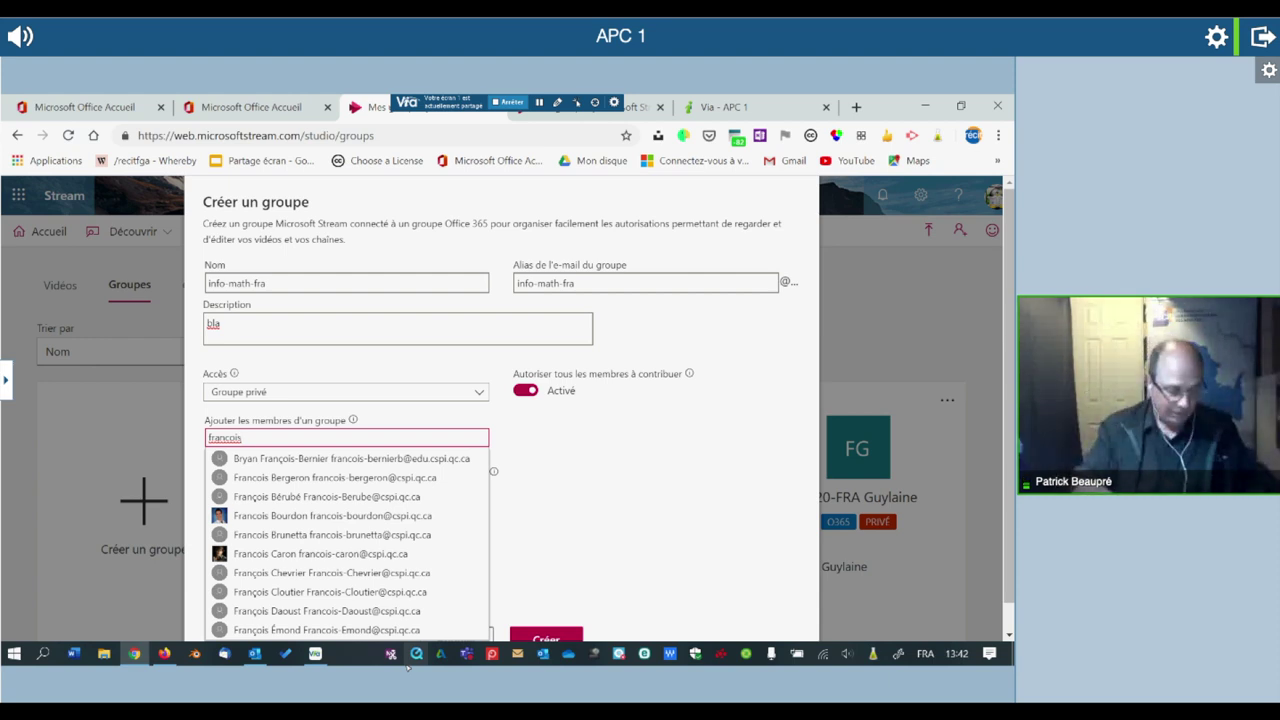
pyautogui.write('ivest')
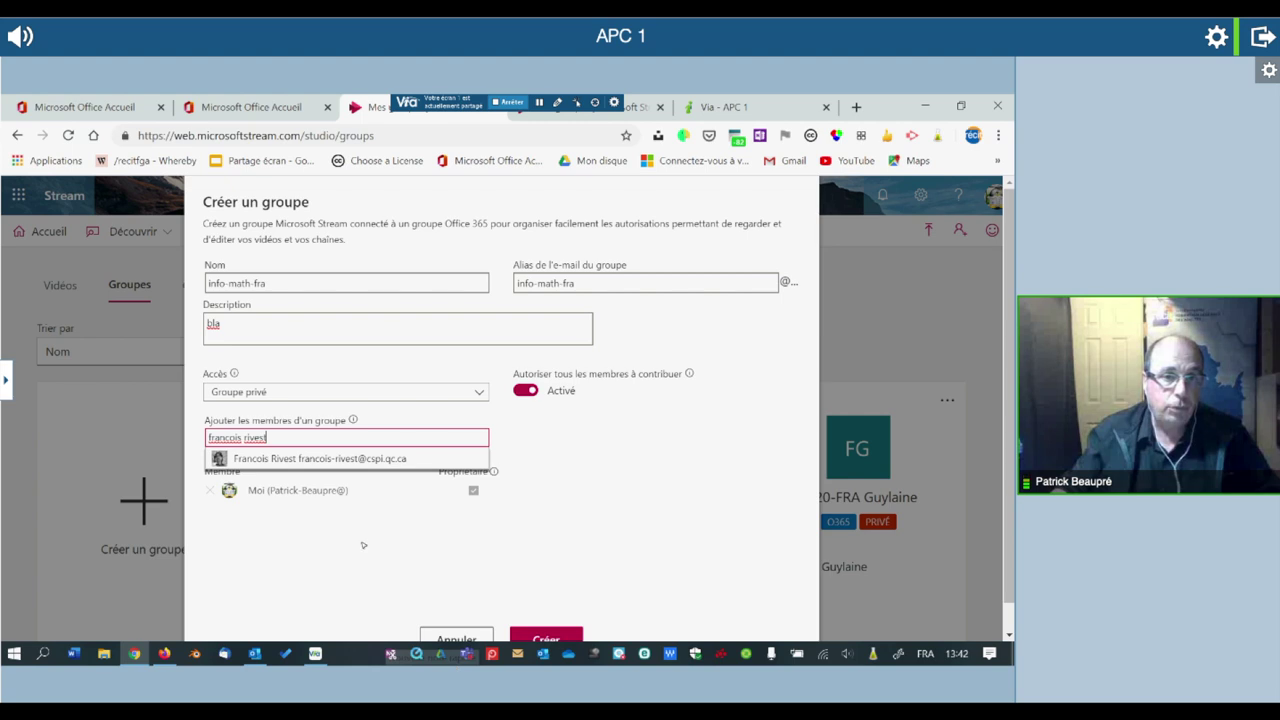
pyautogui.click(316, 456)
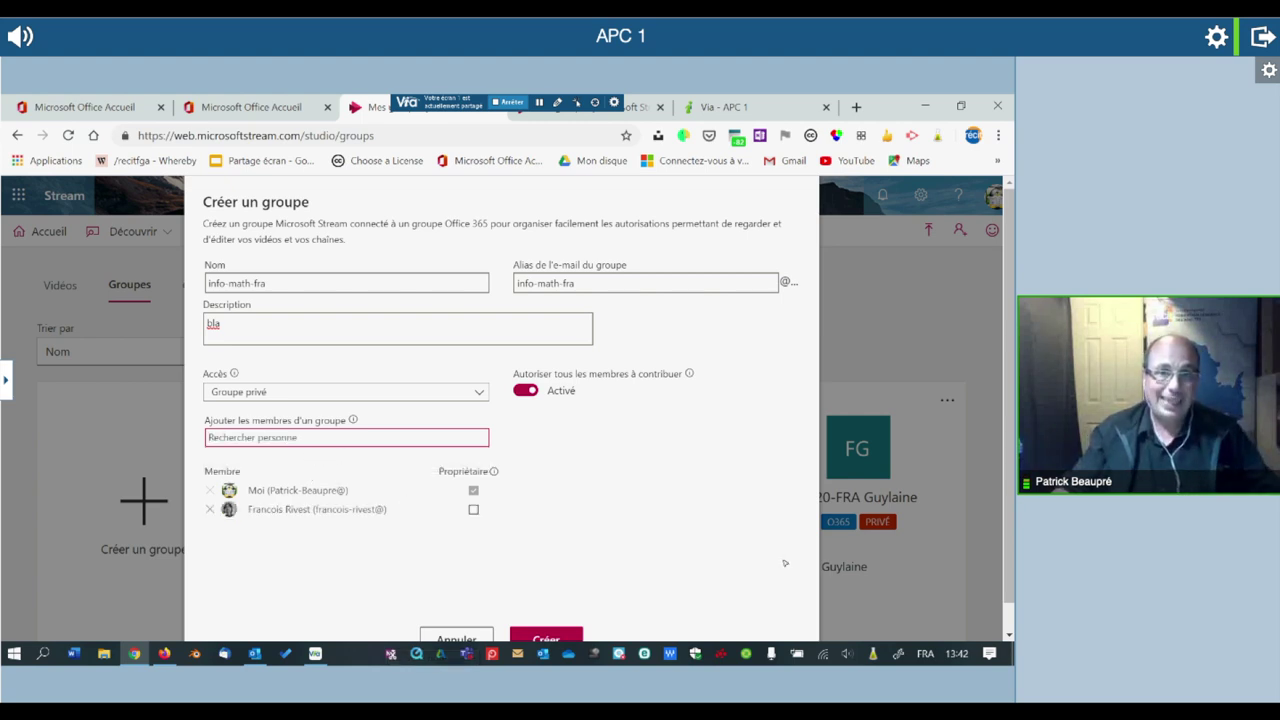
pyautogui.scroll(-1, 606, 557)
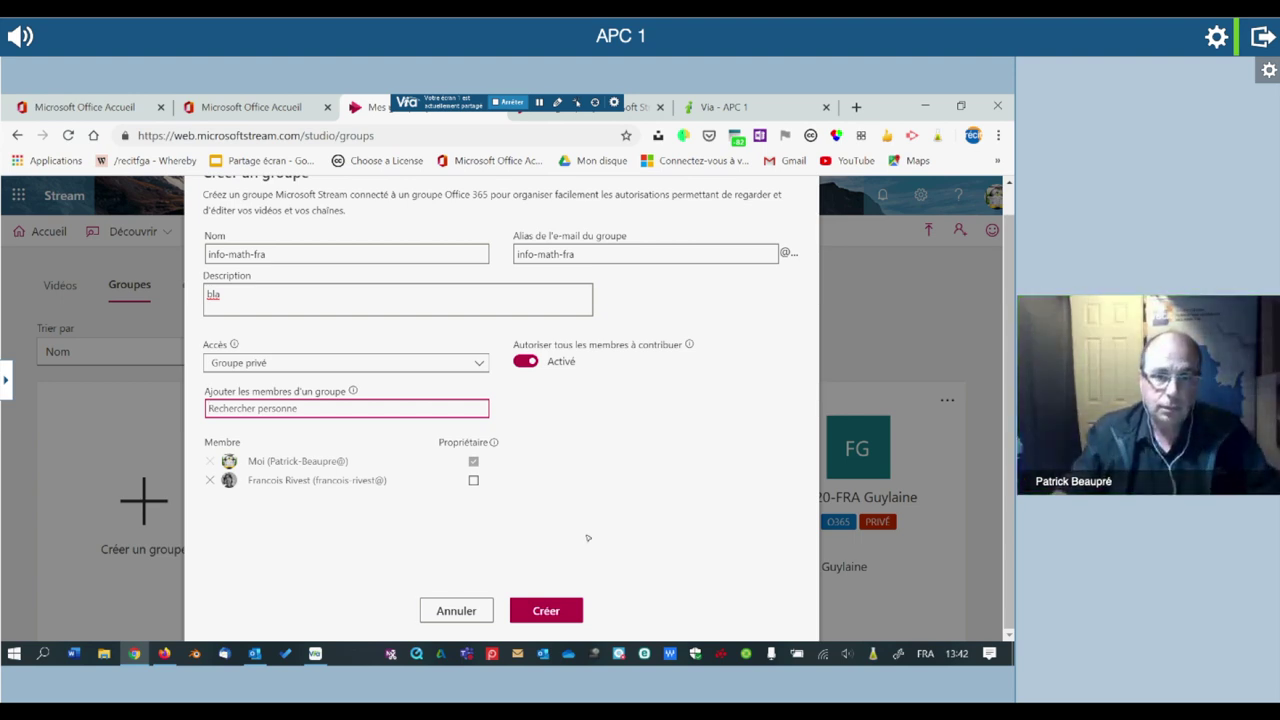
# - Cancel the group creation and view your channels before returning to Groupes
pyautogui.click(456, 610)
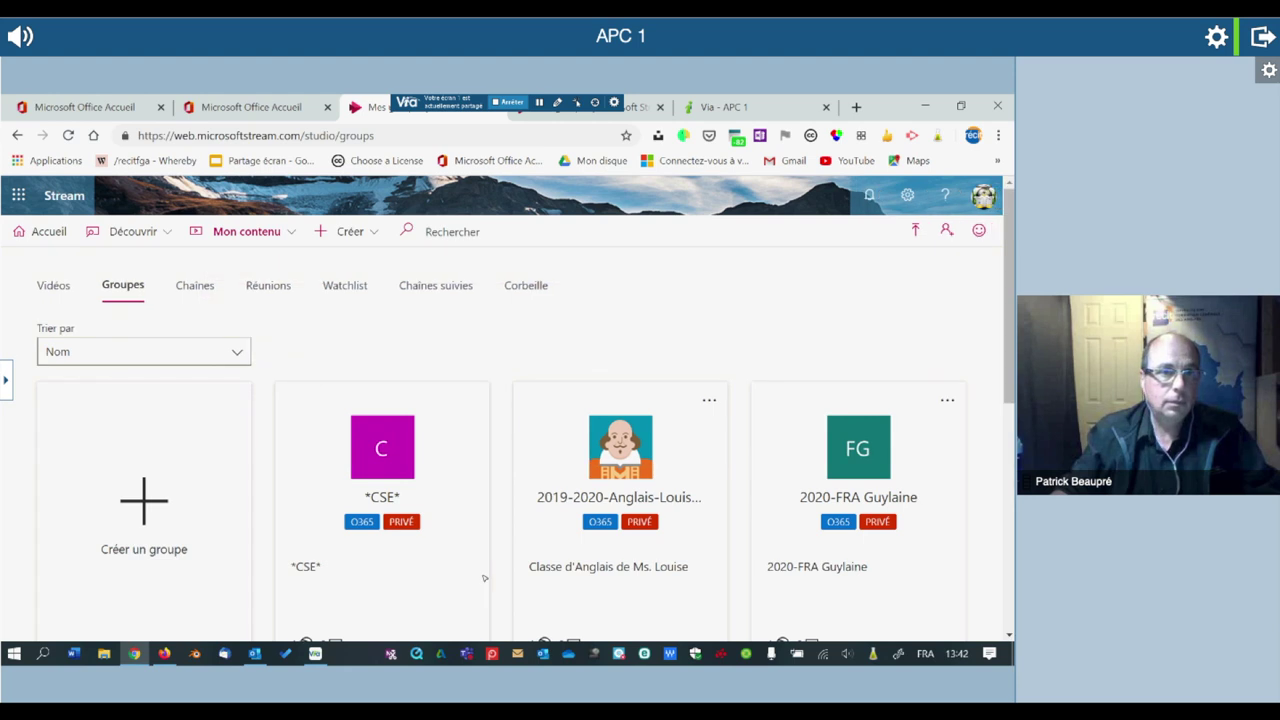
pyautogui.click(194, 287)
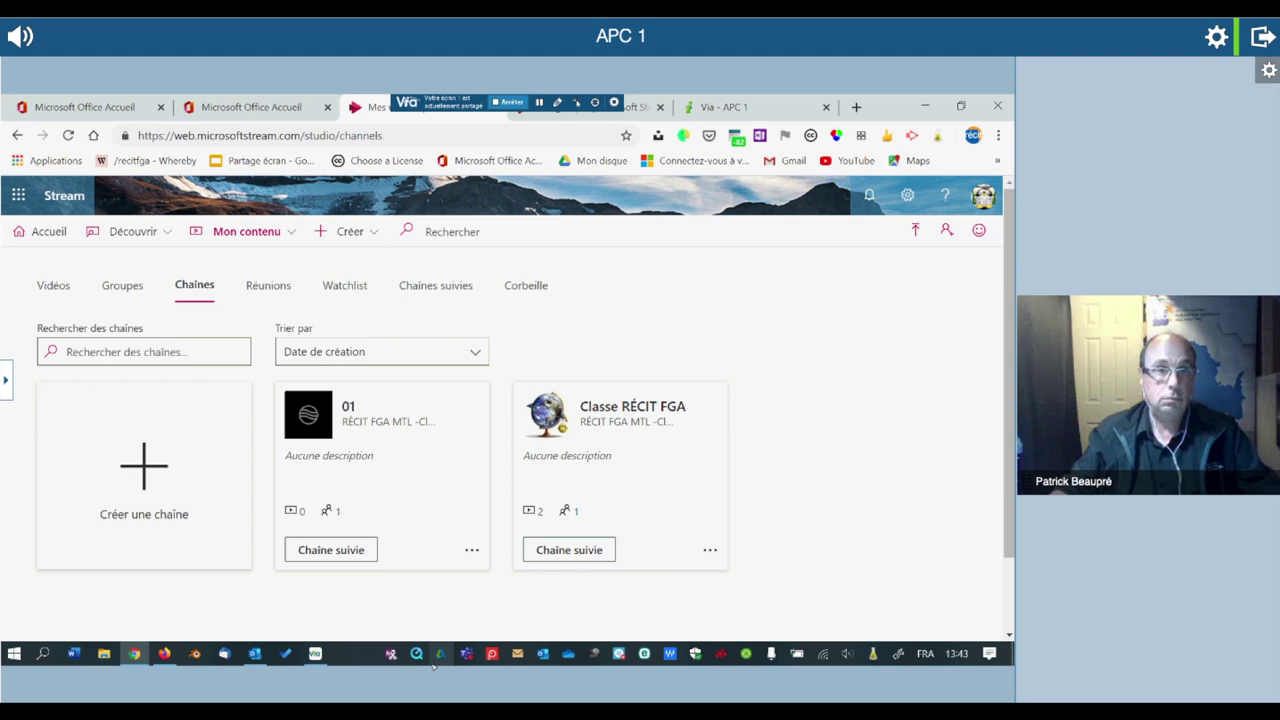
pyautogui.click(123, 287)
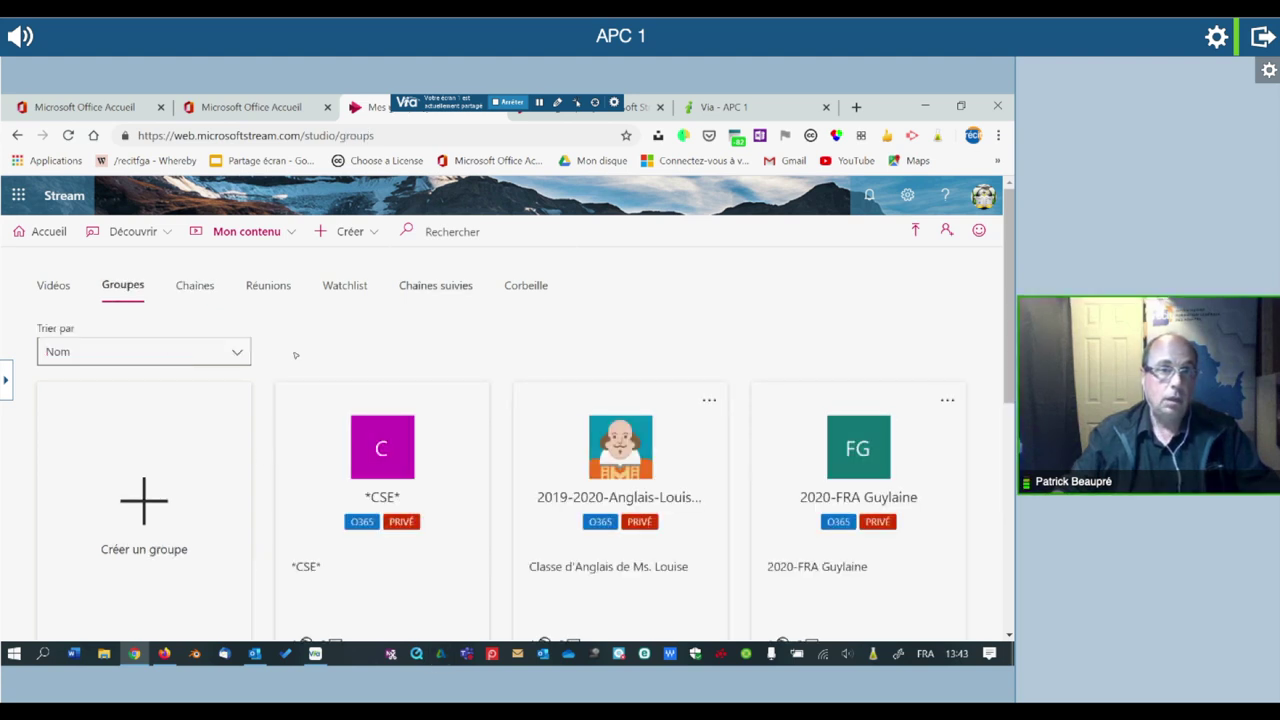
# - Load and scroll through more of your groups, then show the Réunions recordings
pyautogui.click(238, 352)
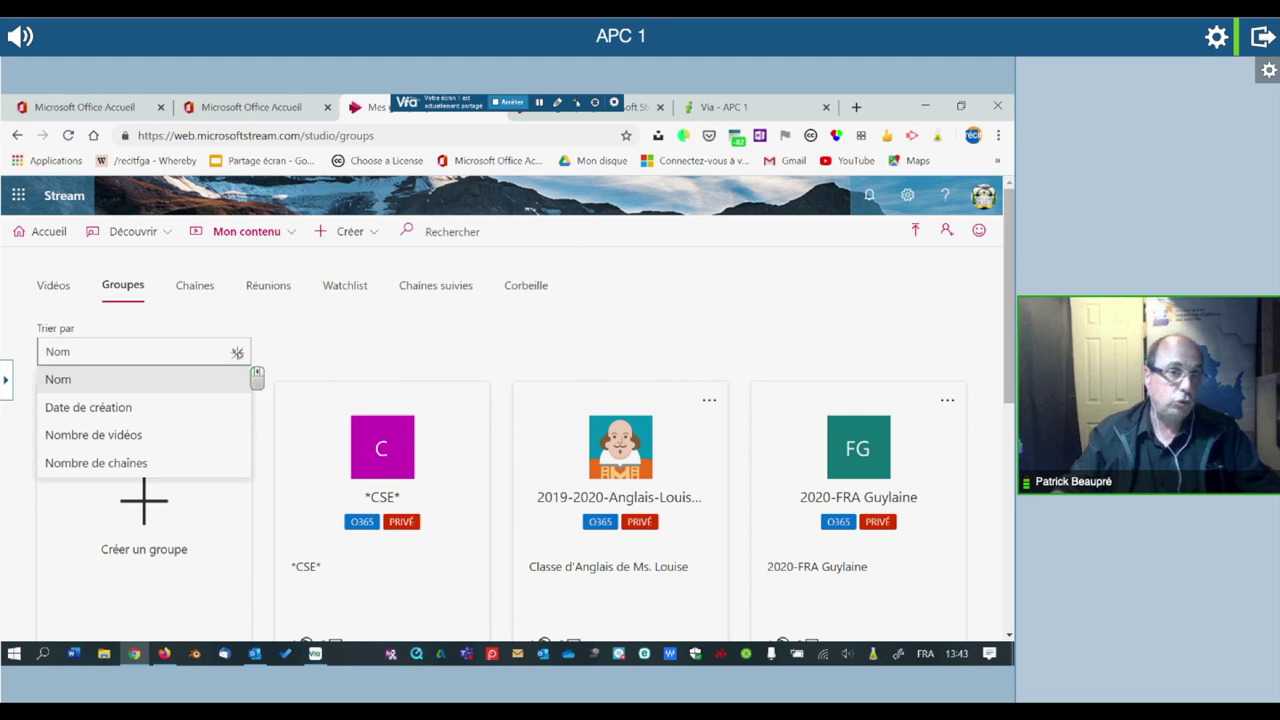
pyautogui.scroll(-5, 390, 335)
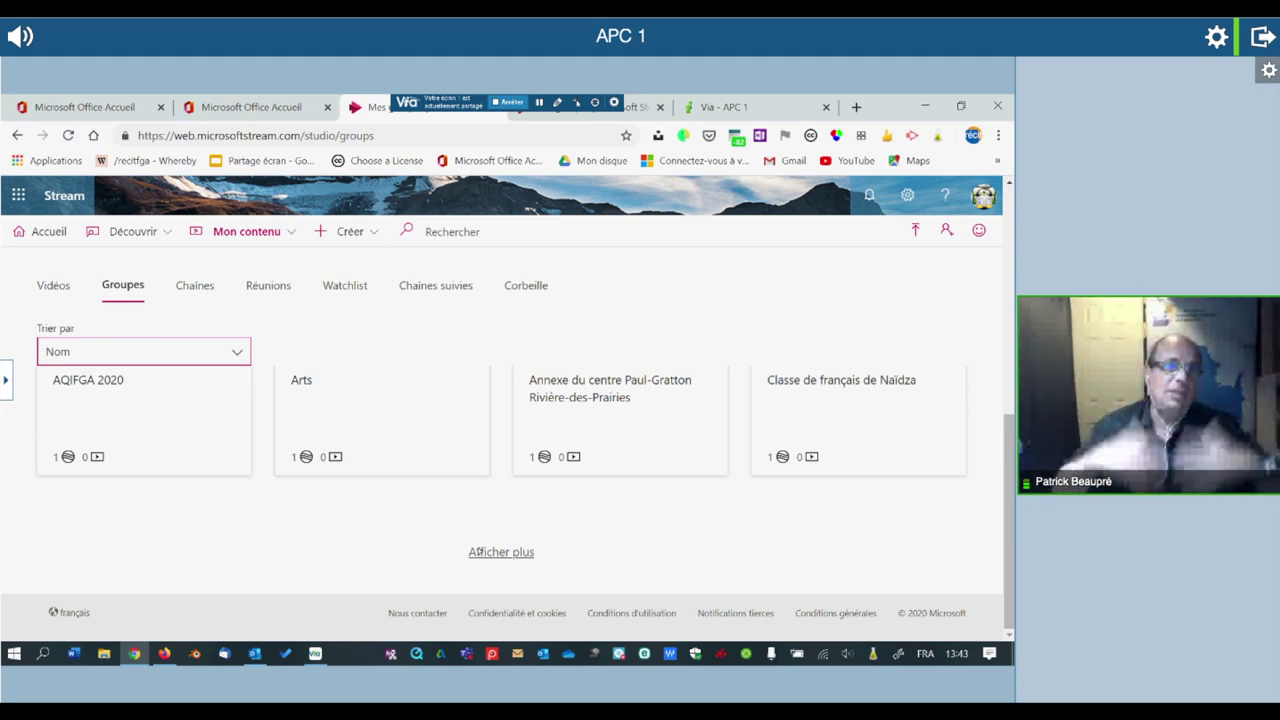
pyautogui.click(489, 556)
pyautogui.scroll(-3, 480, 551)
pyautogui.scroll(-5, 481, 551)
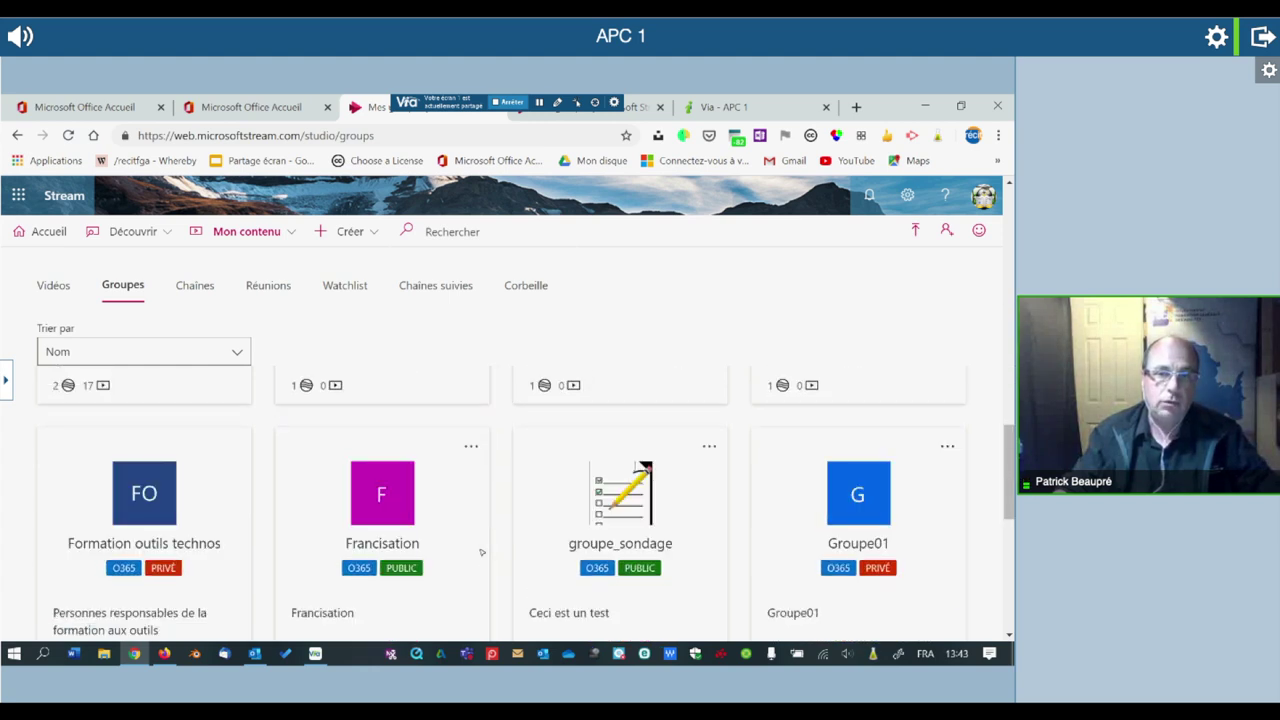
pyautogui.scroll(-4, 481, 551)
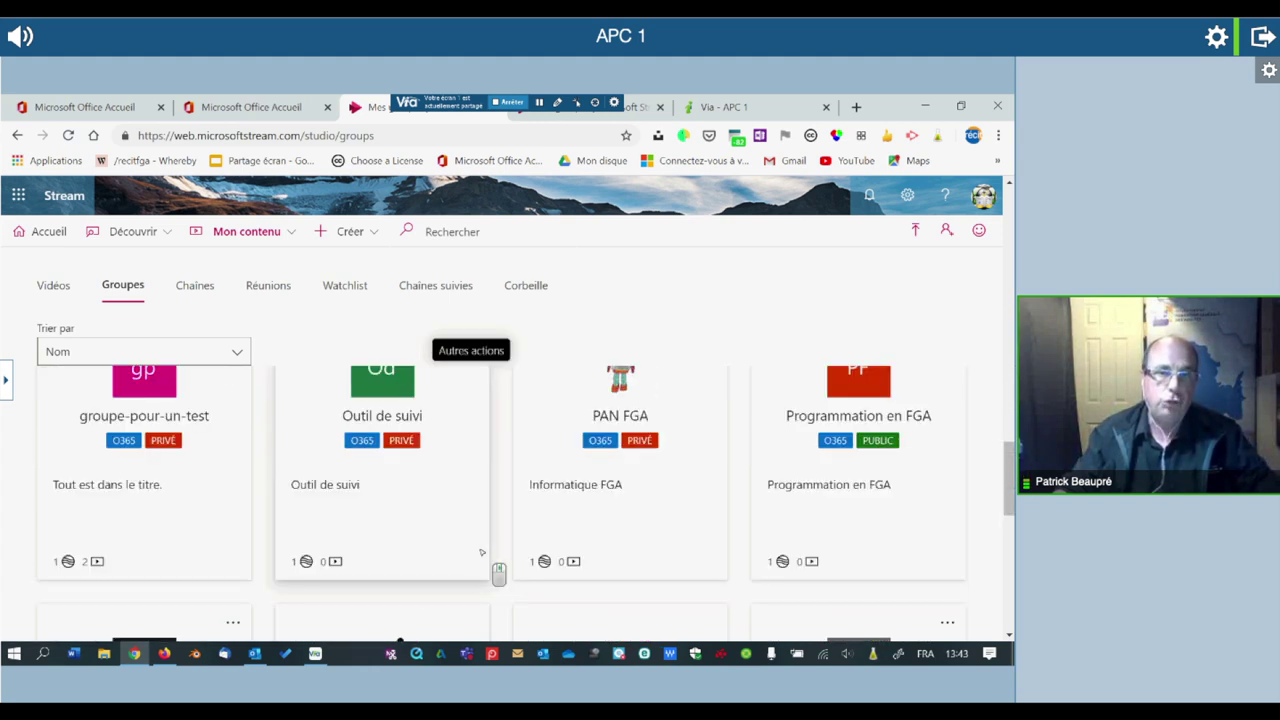
pyautogui.scroll(-2, 481, 551)
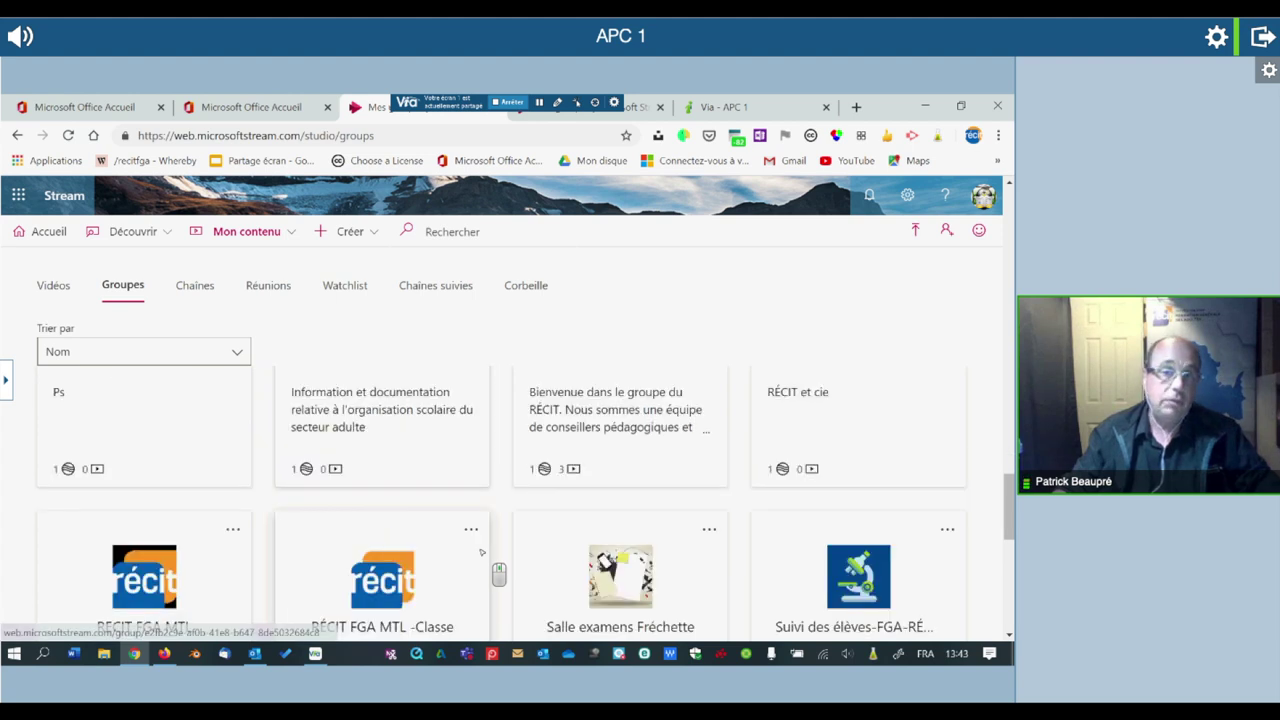
pyautogui.scroll(-1, 481, 551)
pyautogui.scroll(-3, 481, 551)
pyautogui.scroll(-3, 640, 529)
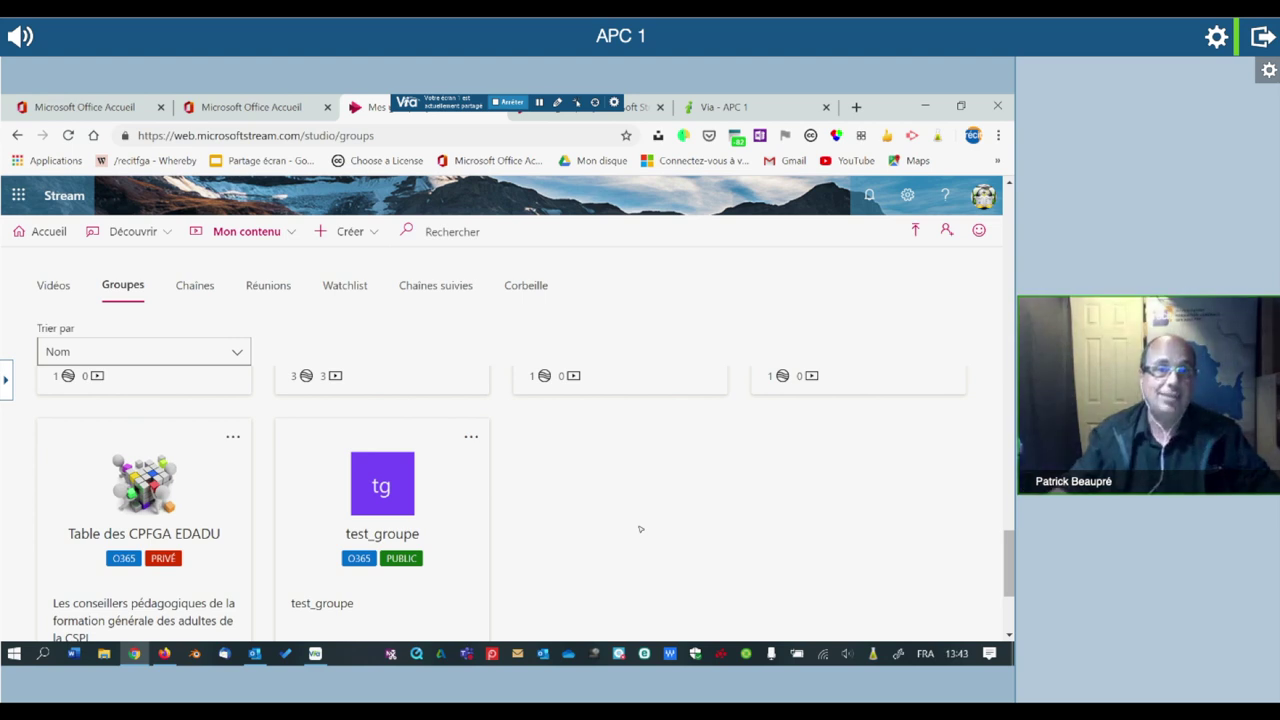
pyautogui.scroll(8, 640, 529)
pyautogui.scroll(5, 640, 528)
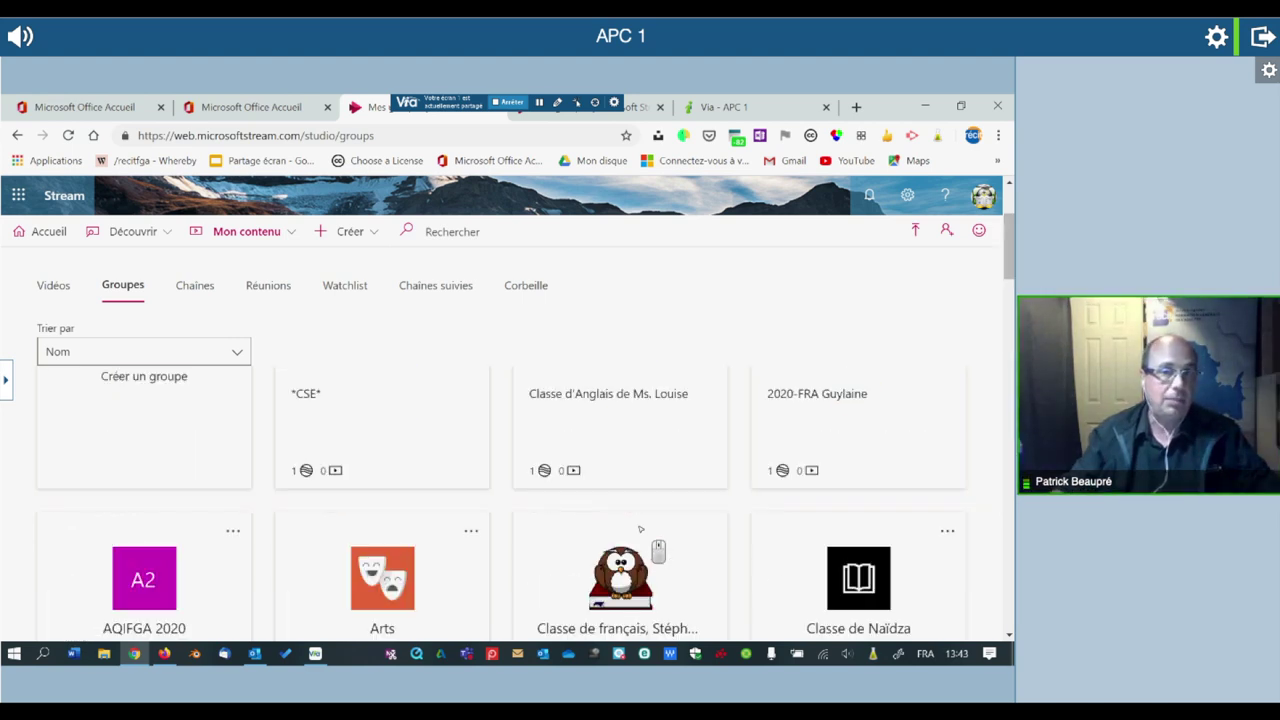
pyautogui.click(268, 285)
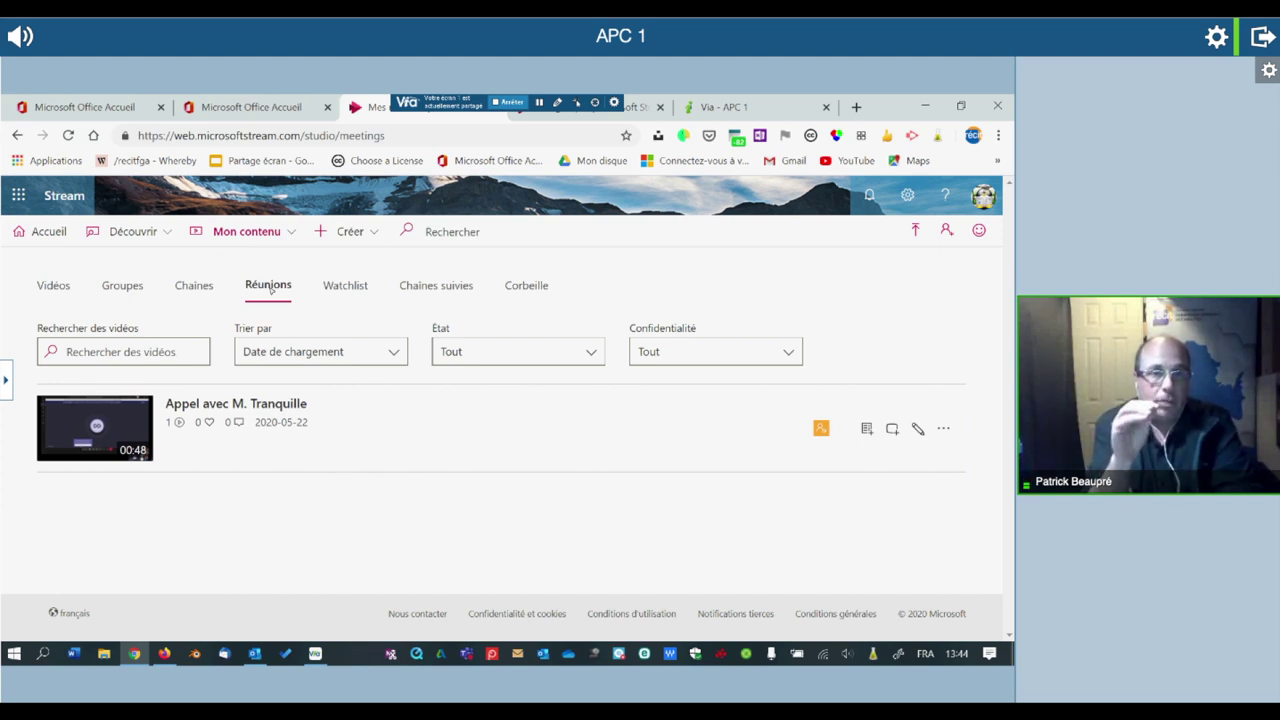
# - View the Watchlist holding 'Sections bloquées dans Word', then the Chaînes suivies
pyautogui.click(352, 290)
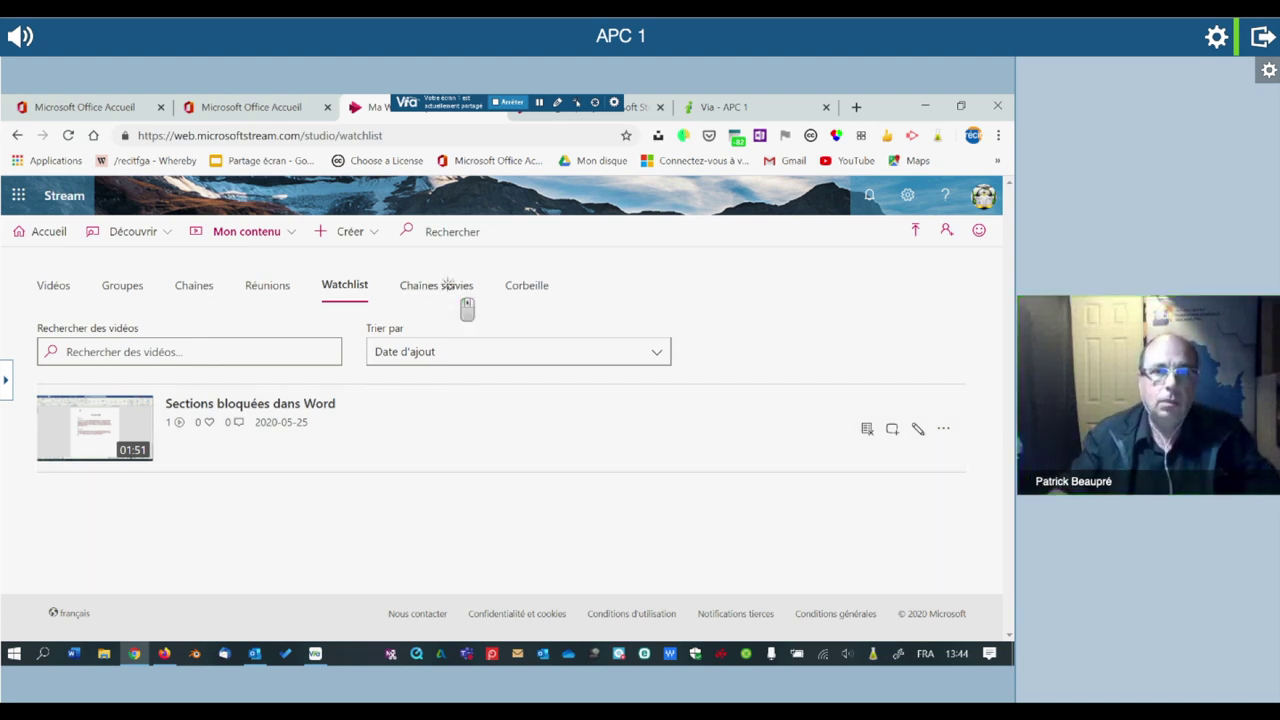
pyautogui.click(448, 290)
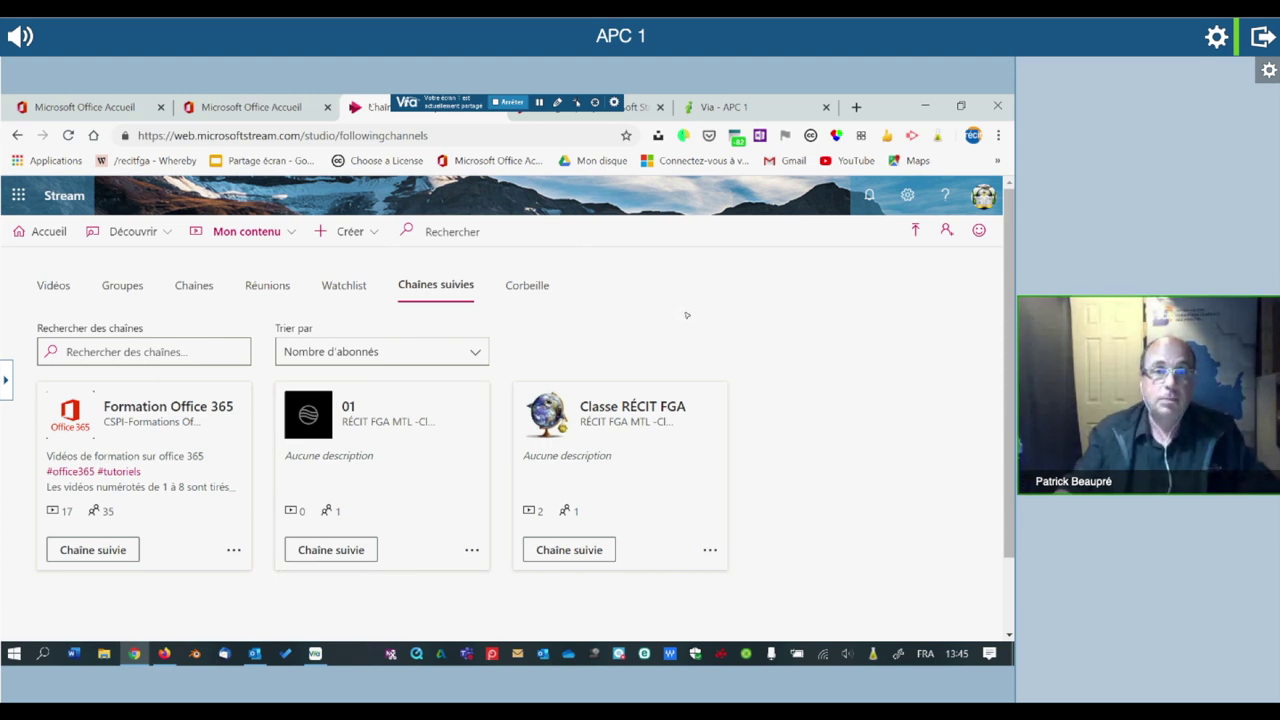
# - Open the Créer dropdown to show upload, live event, group, channel and screen recording choices
pyautogui.click(340, 232)
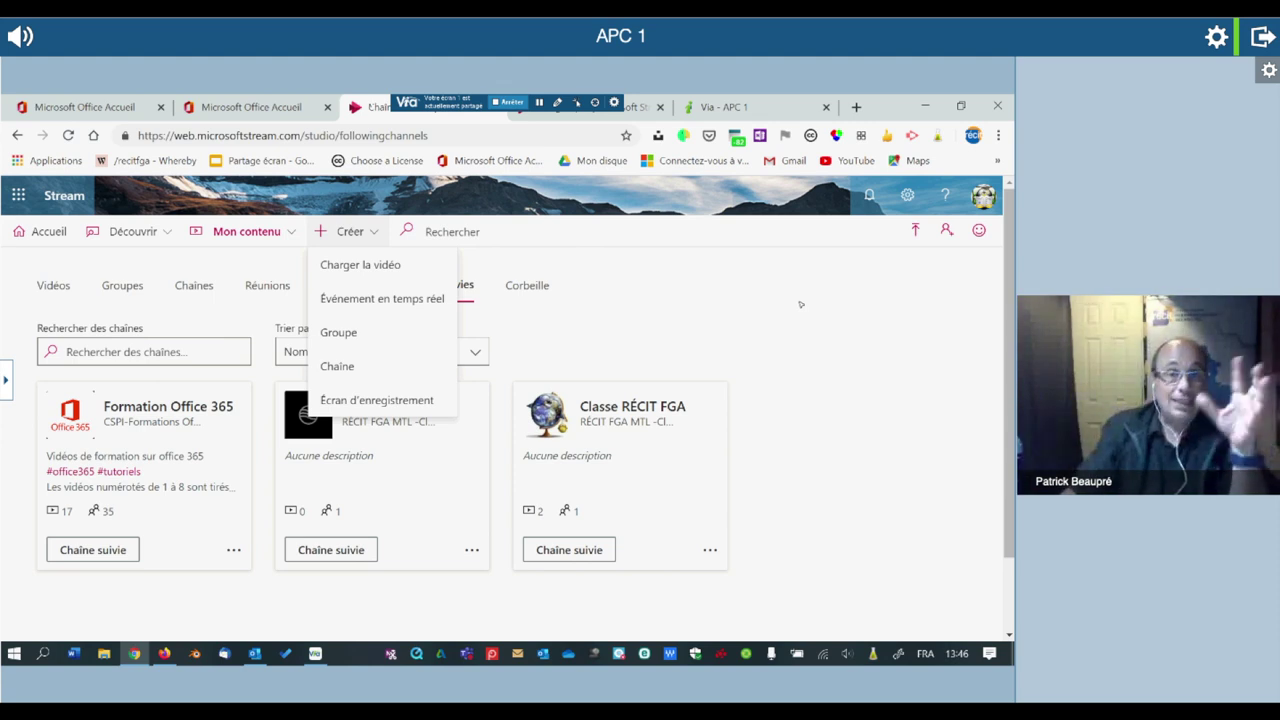
# - Go to Créer > Charger la vidéo and browse for a video file to upload
pyautogui.click(404, 265)
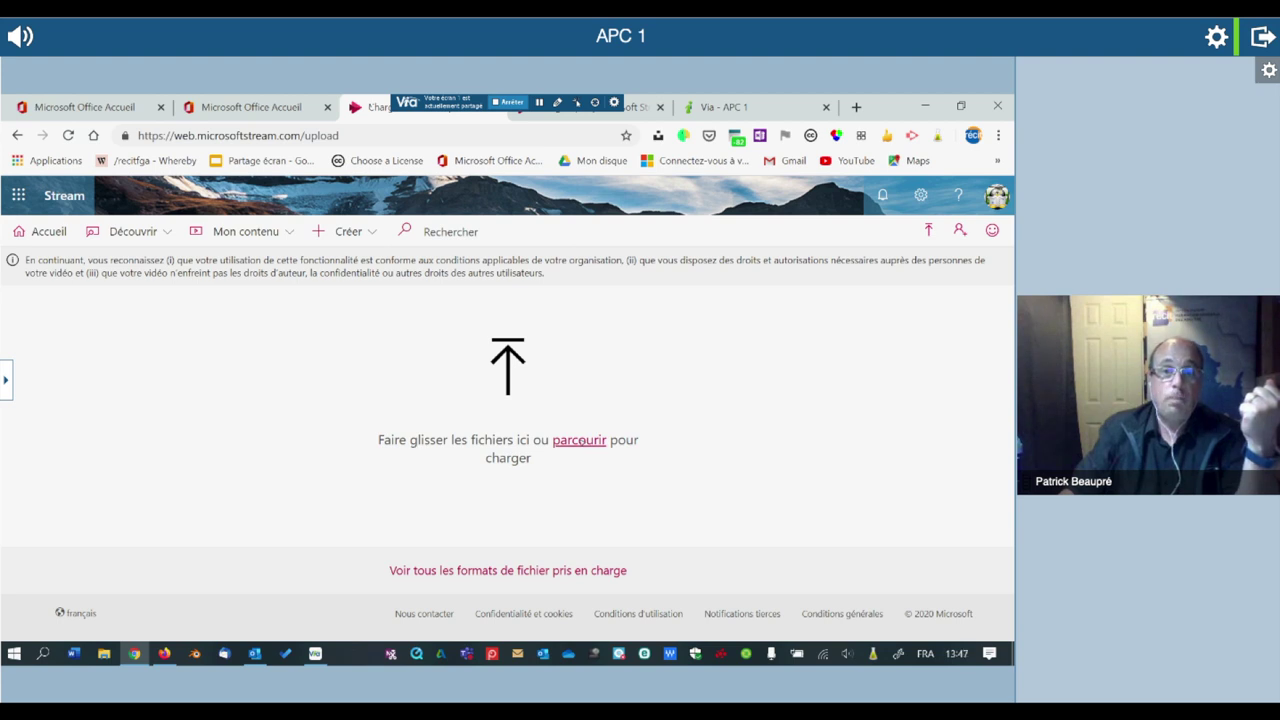
pyautogui.click(581, 441)
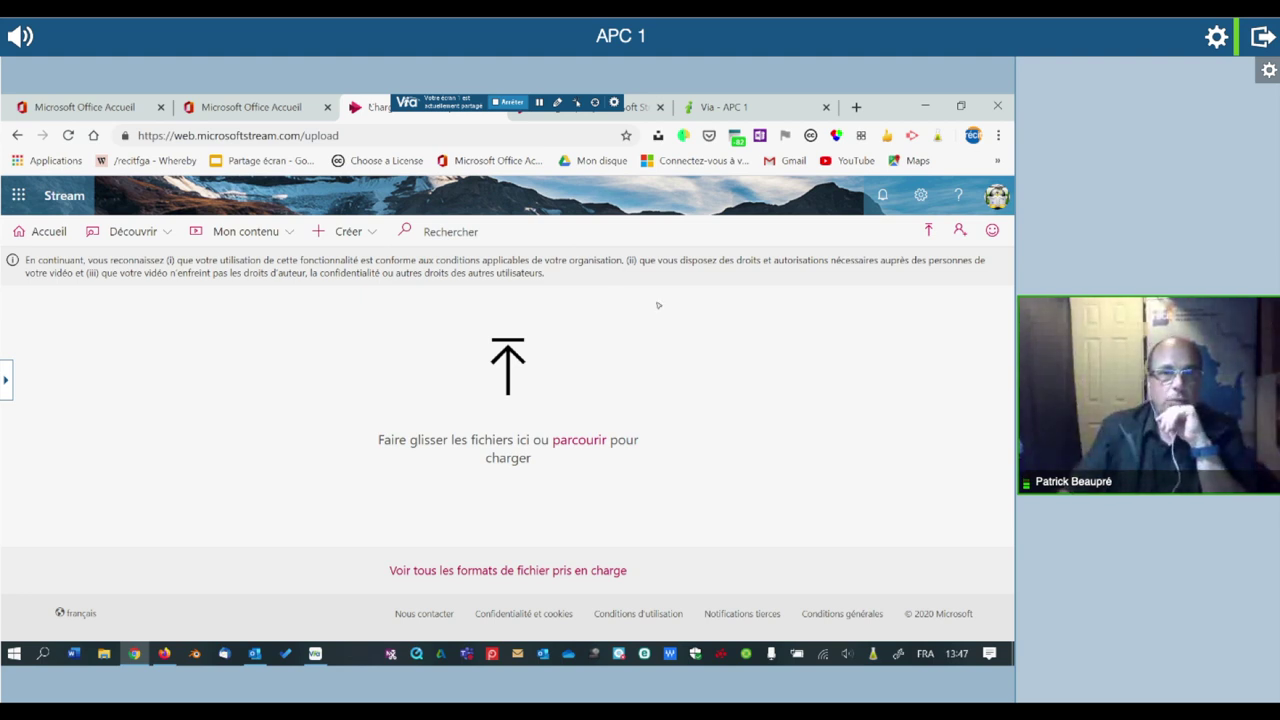
pyautogui.click(590, 439)
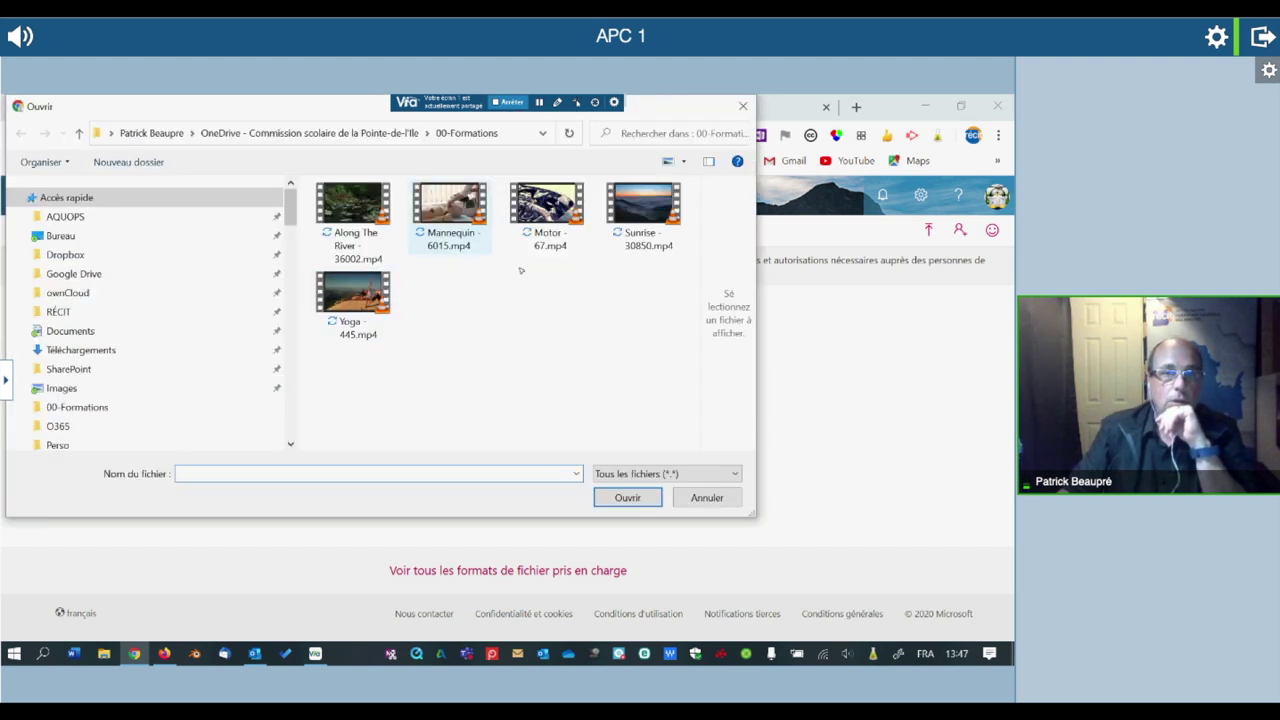
# - Choose Sunrise - 30850.mp4 from the 00-Formations folder to upload it
pyautogui.click(643, 210)
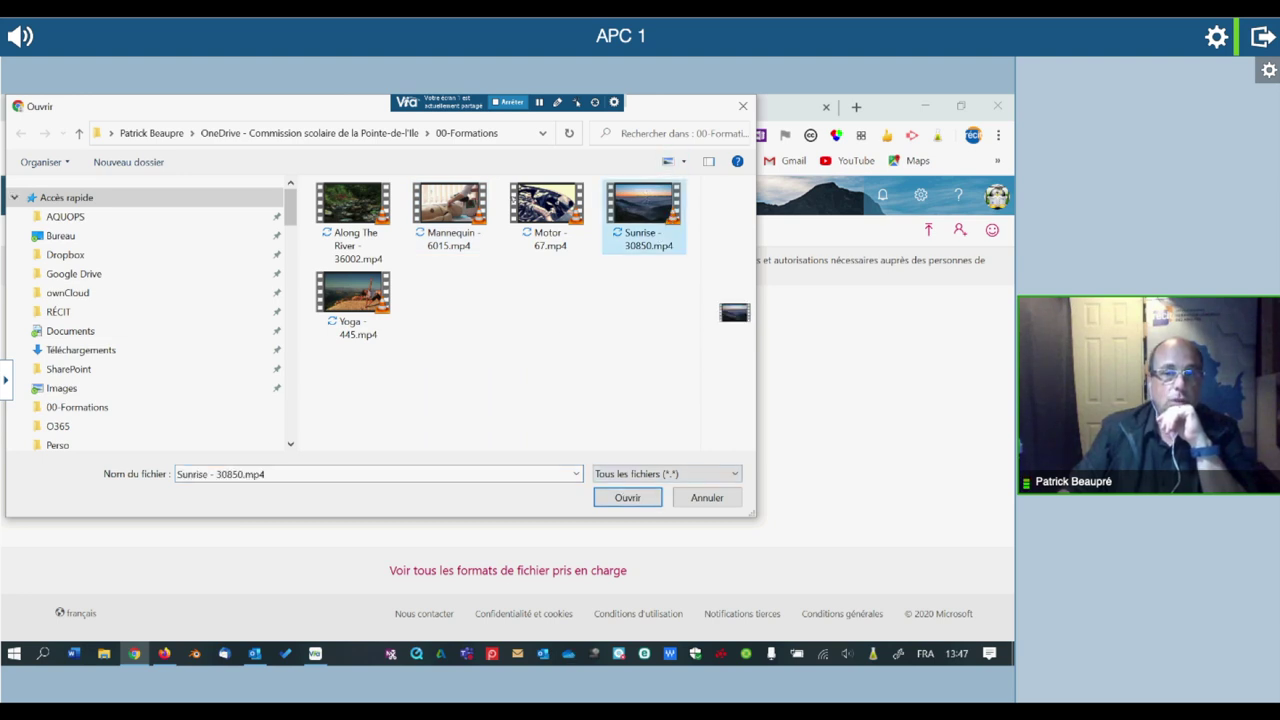
pyautogui.click(645, 500)
# - Replace the default video name with 'Soleil'
pyautogui.scroll(-3, 638, 492)
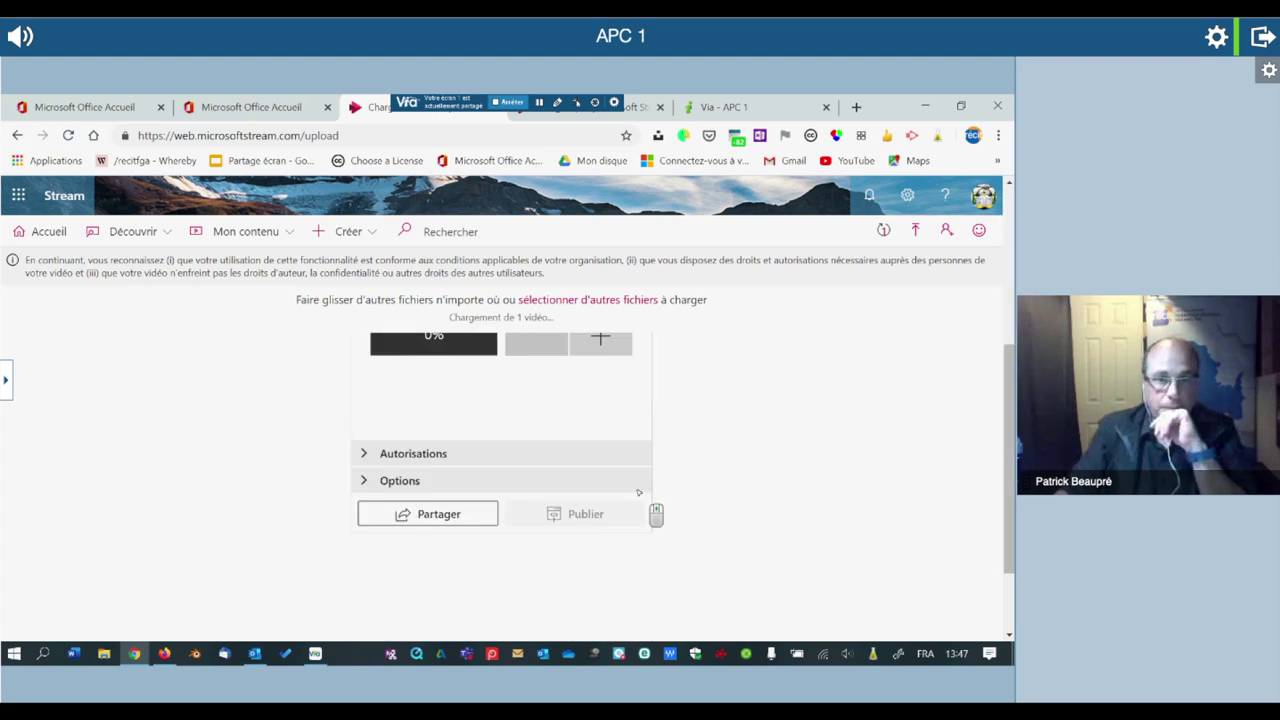
pyautogui.scroll(3, 638, 492)
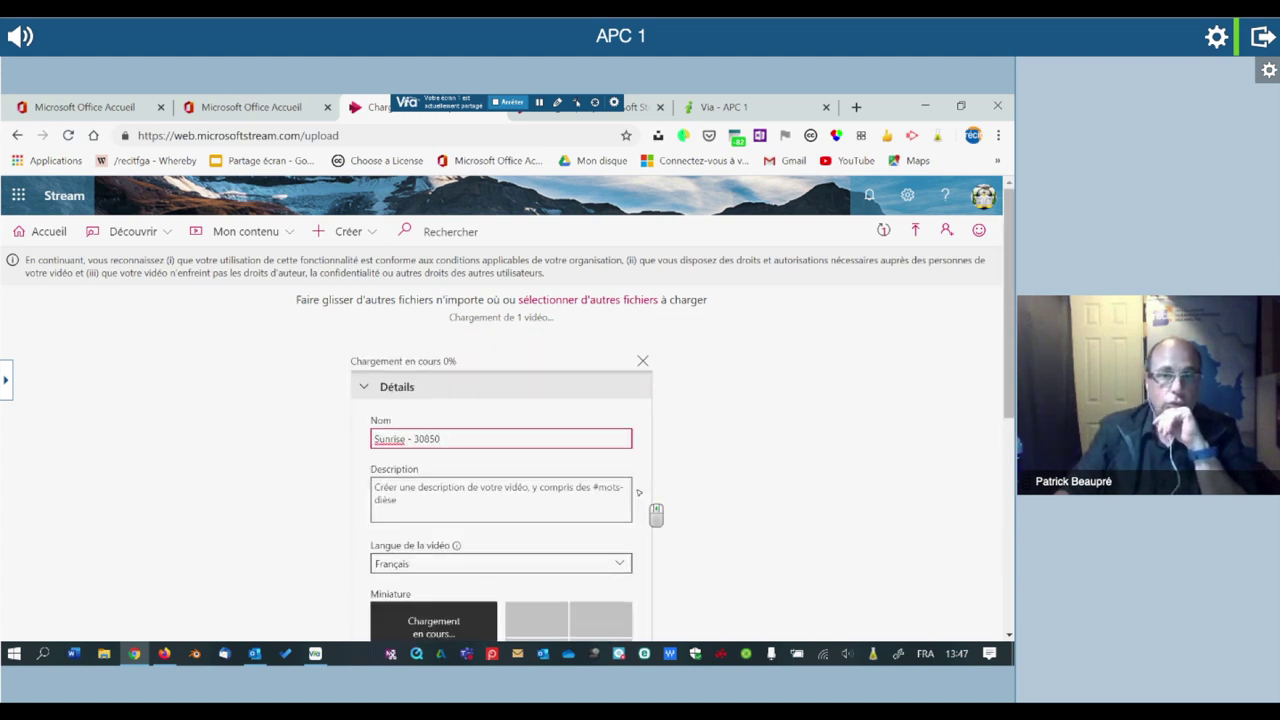
pyautogui.tripleClick(500, 440)
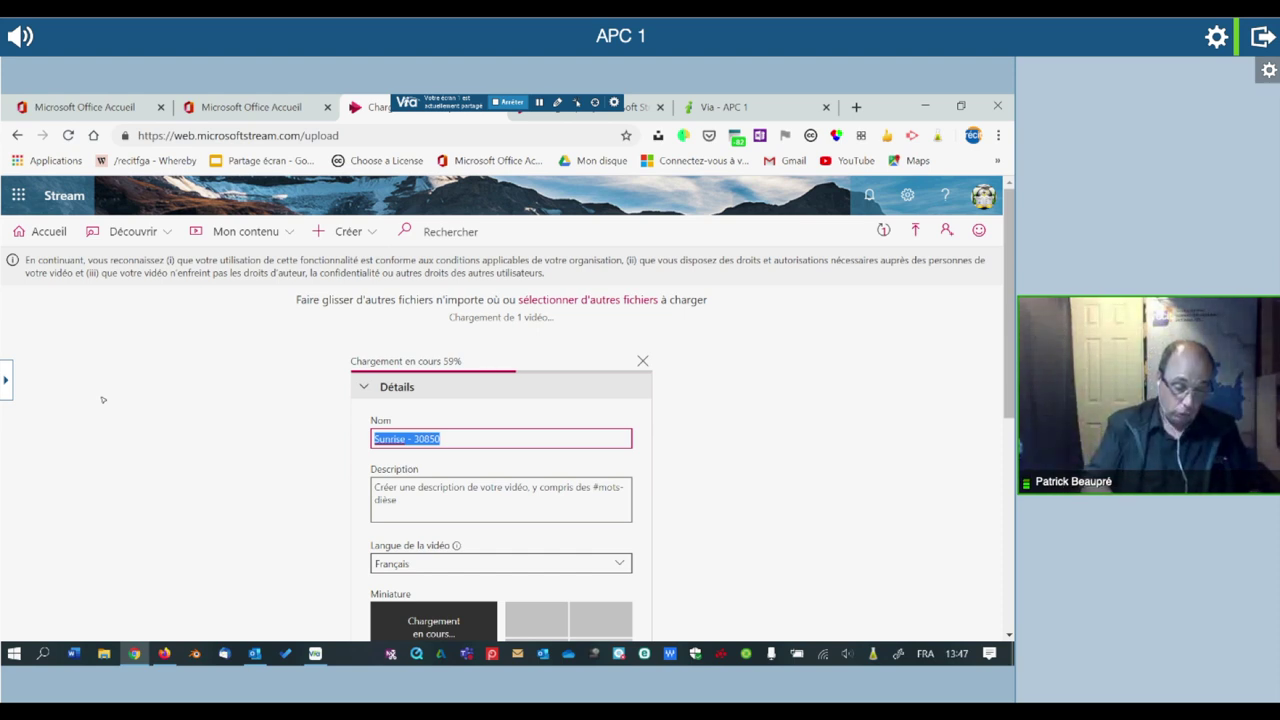
pyautogui.write('Soleil')
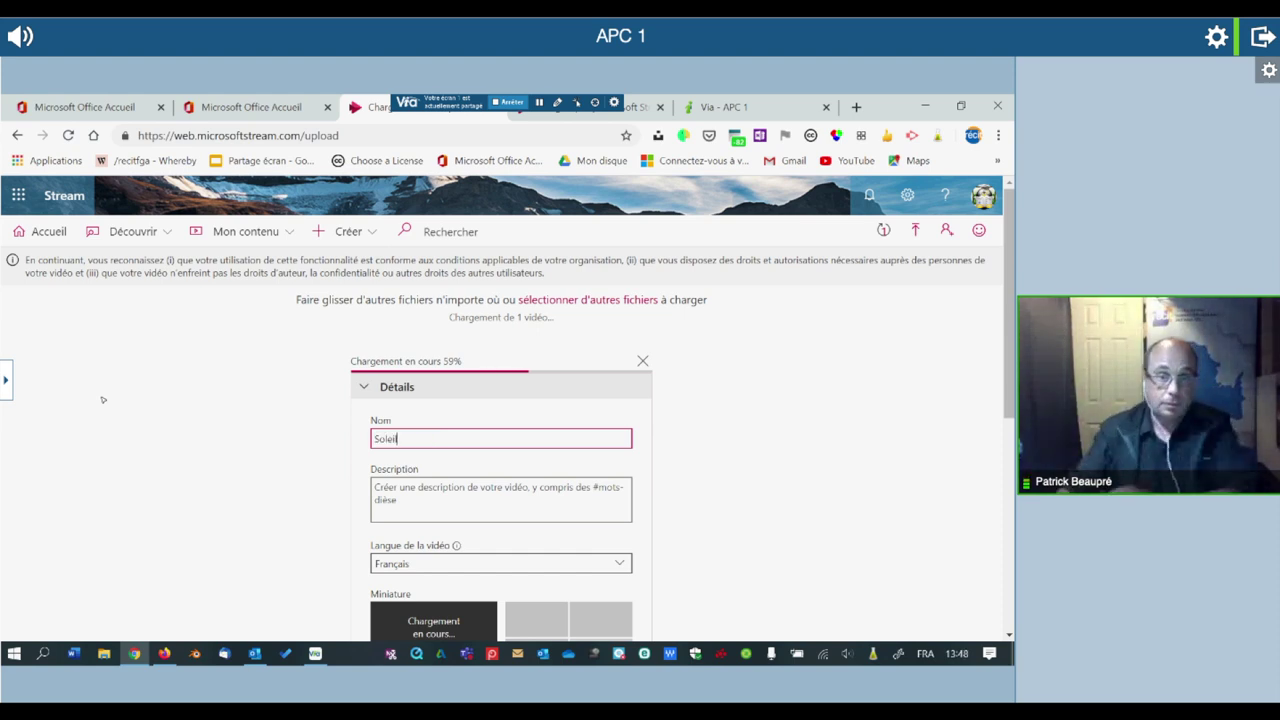
# - Write a description with a '#soleil, #nature' hashtag line, correcting 'narture' to 'nature'
pyautogui.click(401, 490)
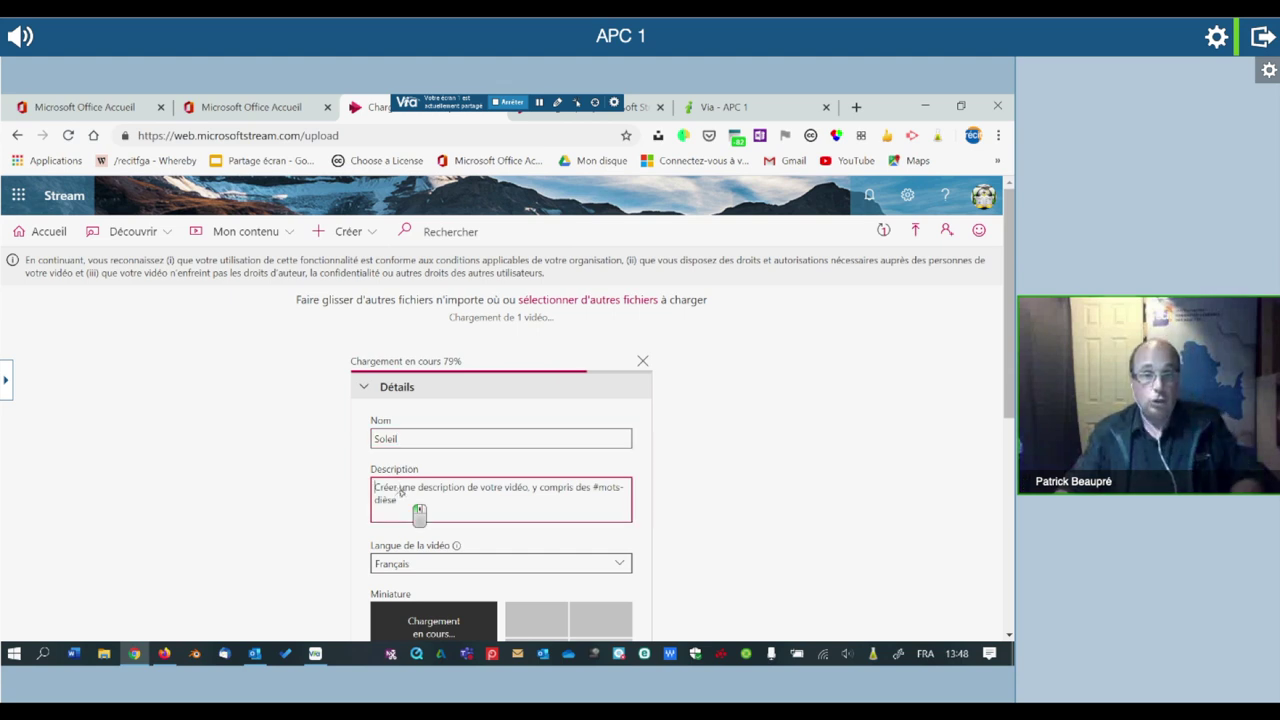
pyautogui.write('sdfgsdfgsdfg')
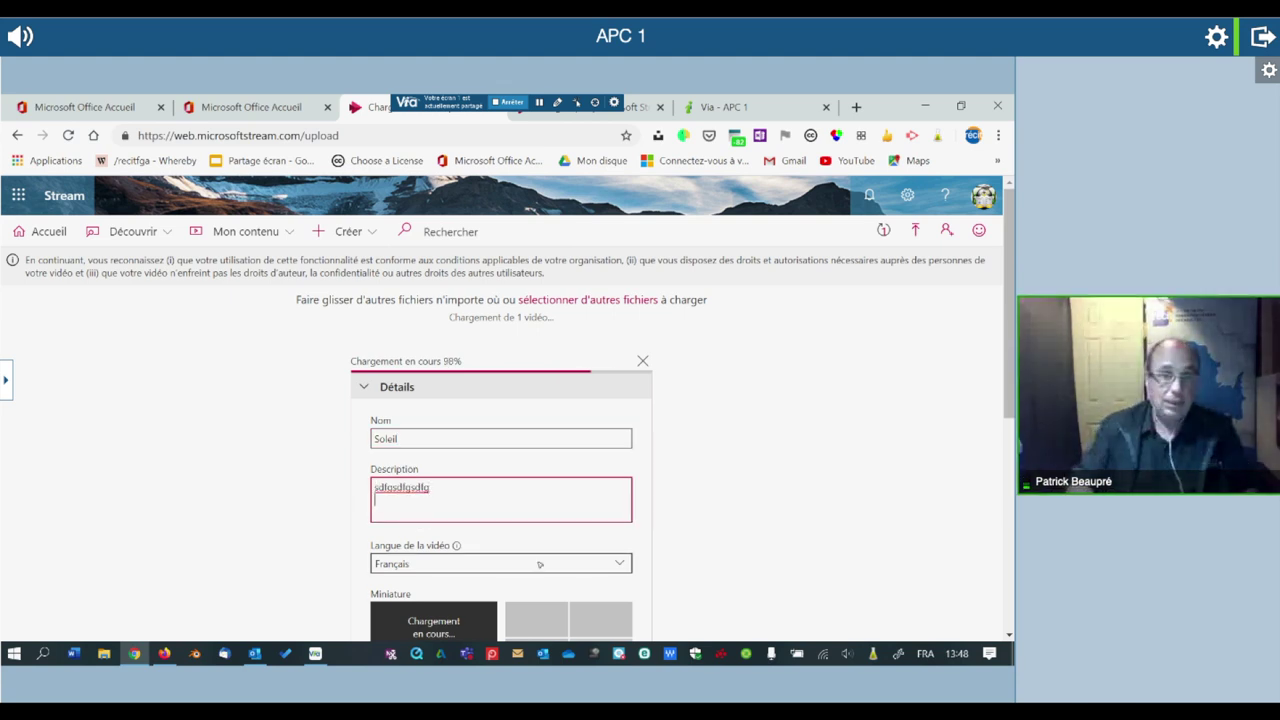
pyautogui.press('Return')
pyautogui.write('#s')
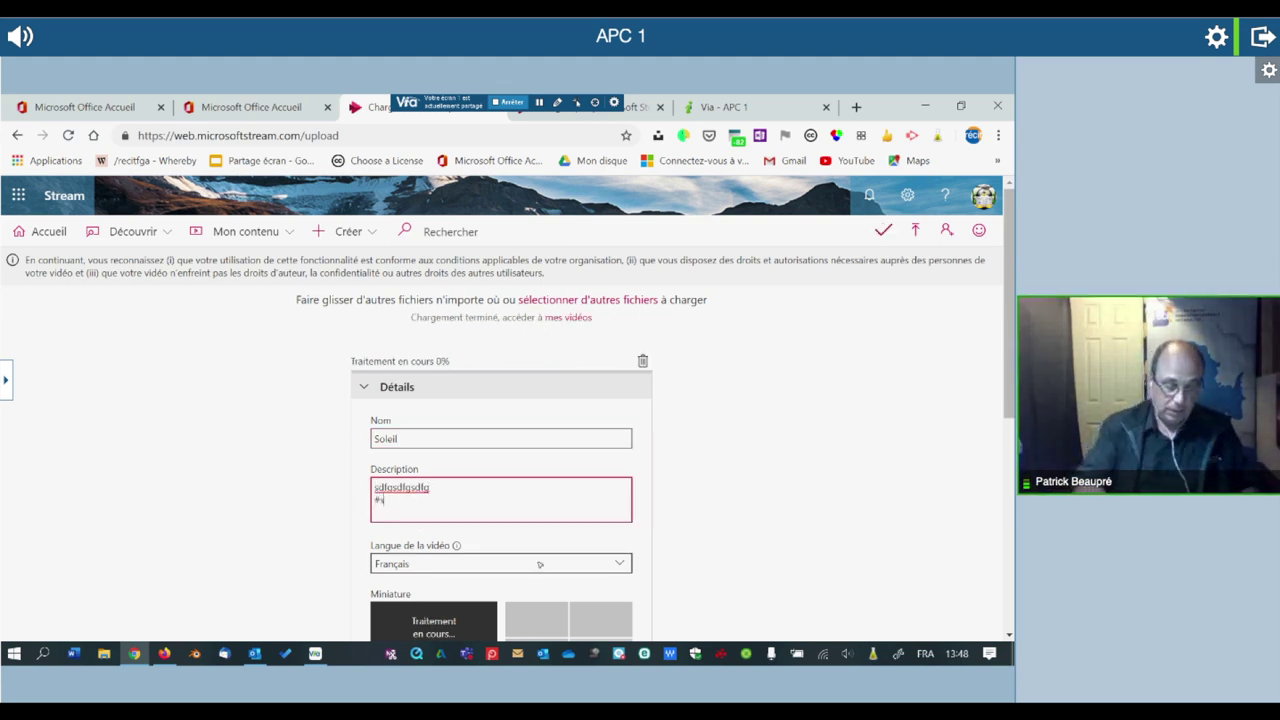
pyautogui.write('oleil,')
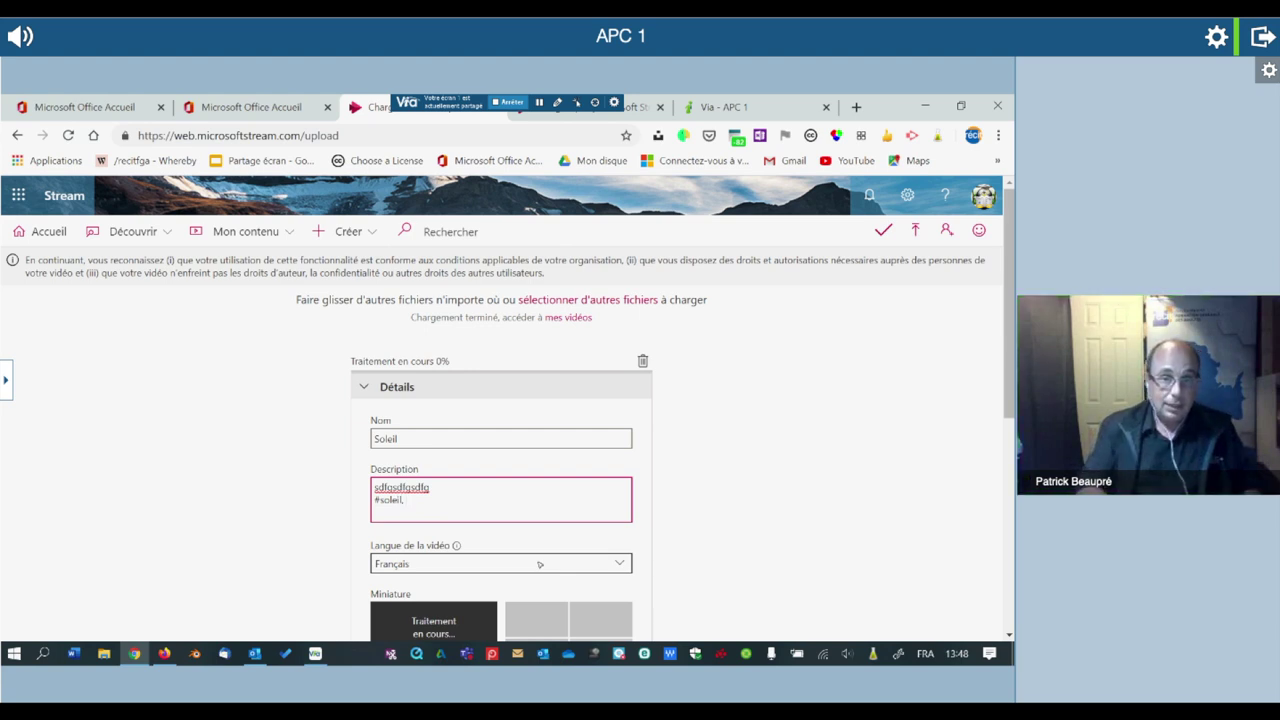
pyautogui.write(' #')
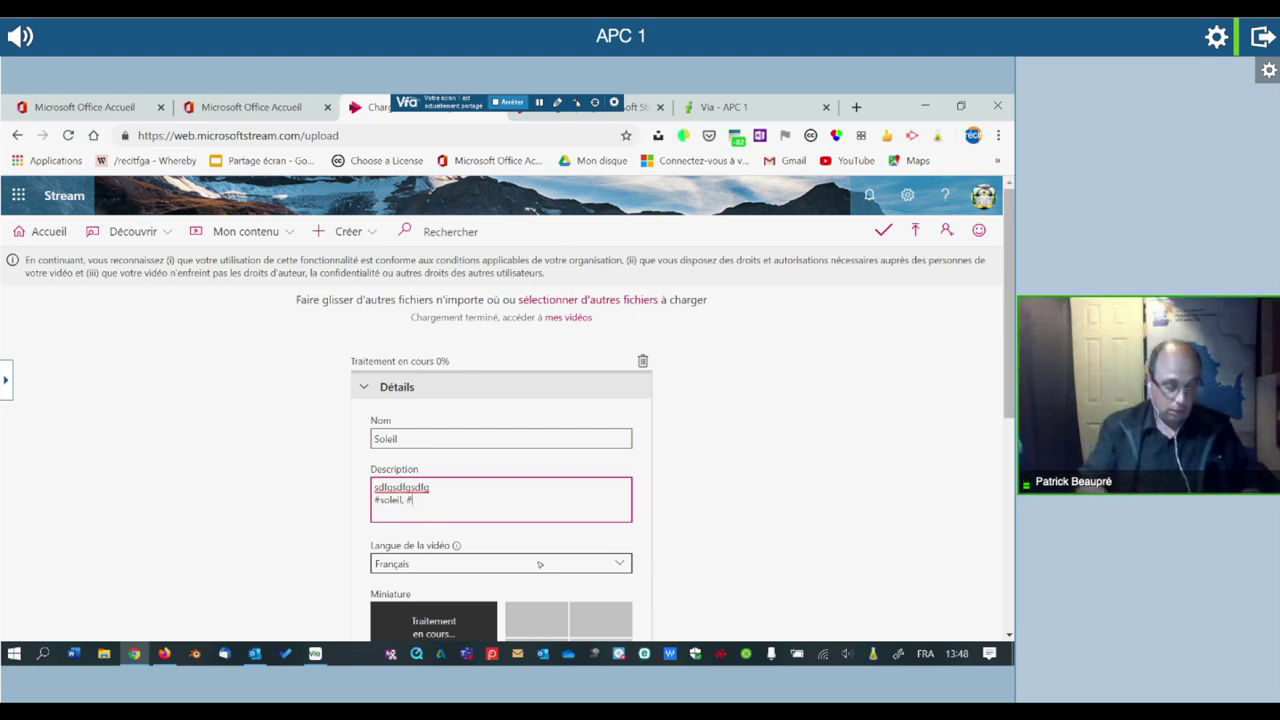
pyautogui.write('narture')
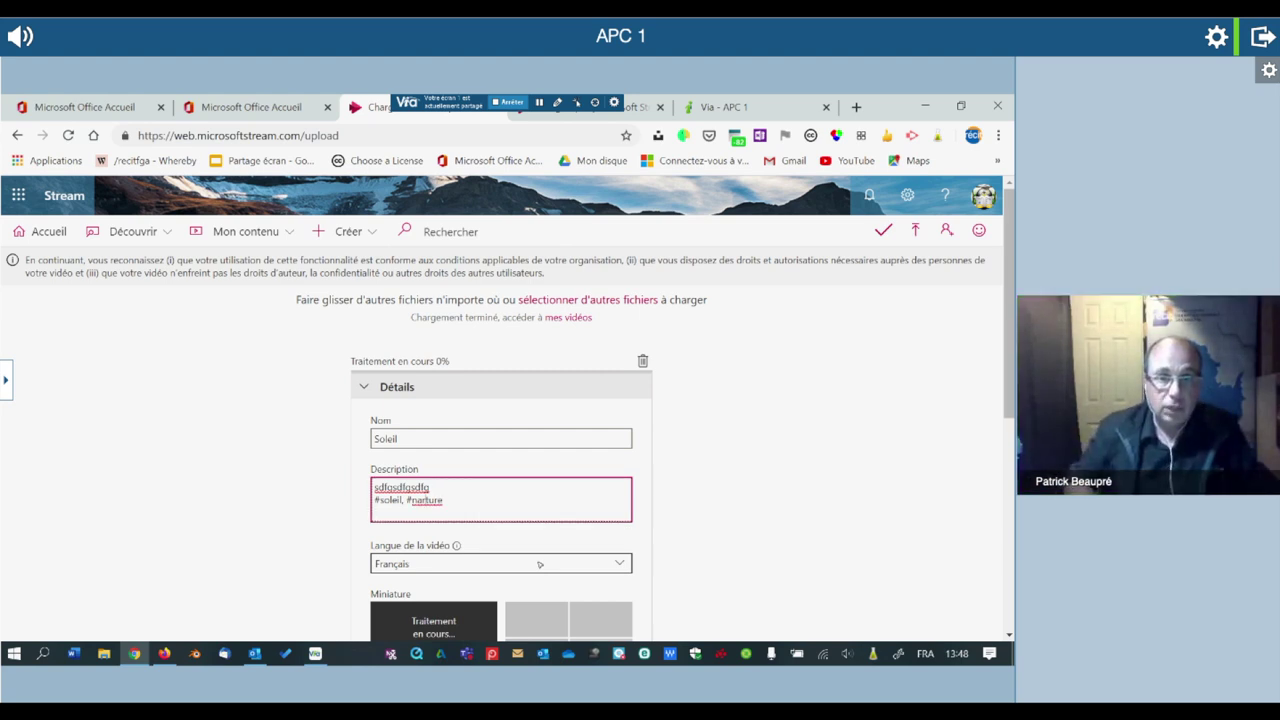
pyautogui.press('Left')
pyautogui.press('Left')
pyautogui.press('Left')
pyautogui.press('Left')
pyautogui.press('BackSpace')
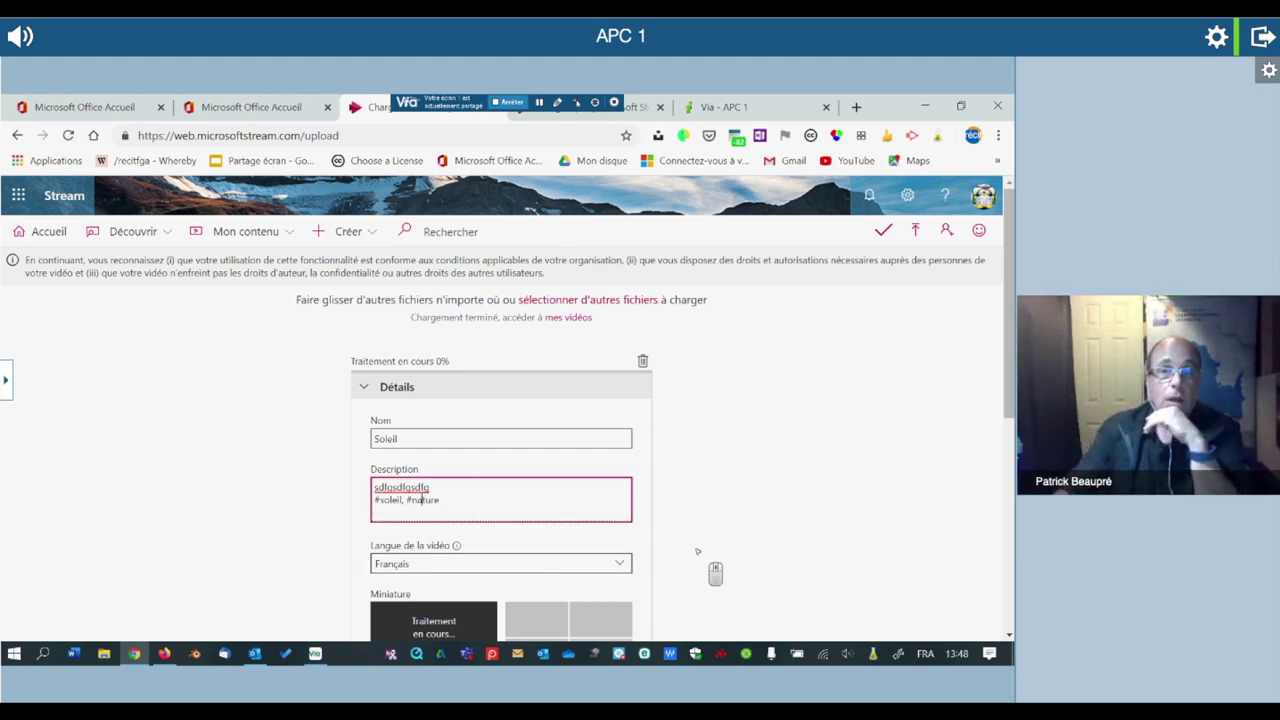
pyautogui.scroll(-1, 698, 551)
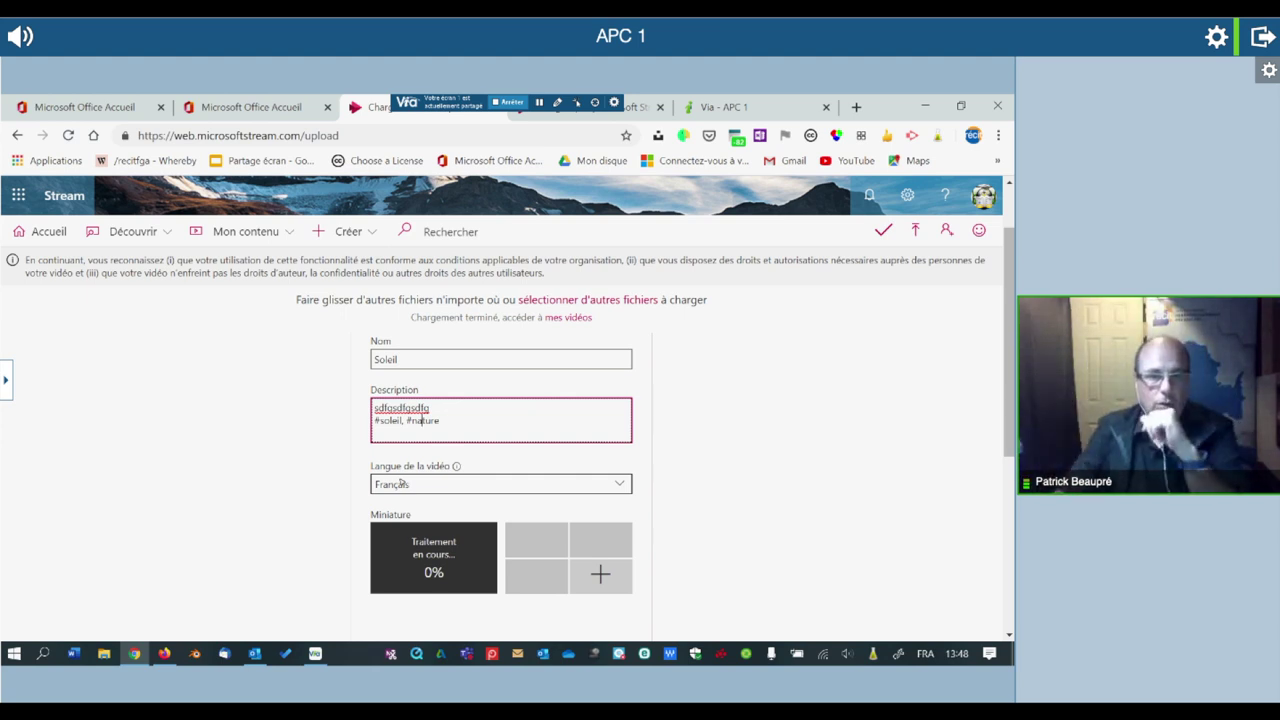
pyautogui.scroll(-2, 922, 547)
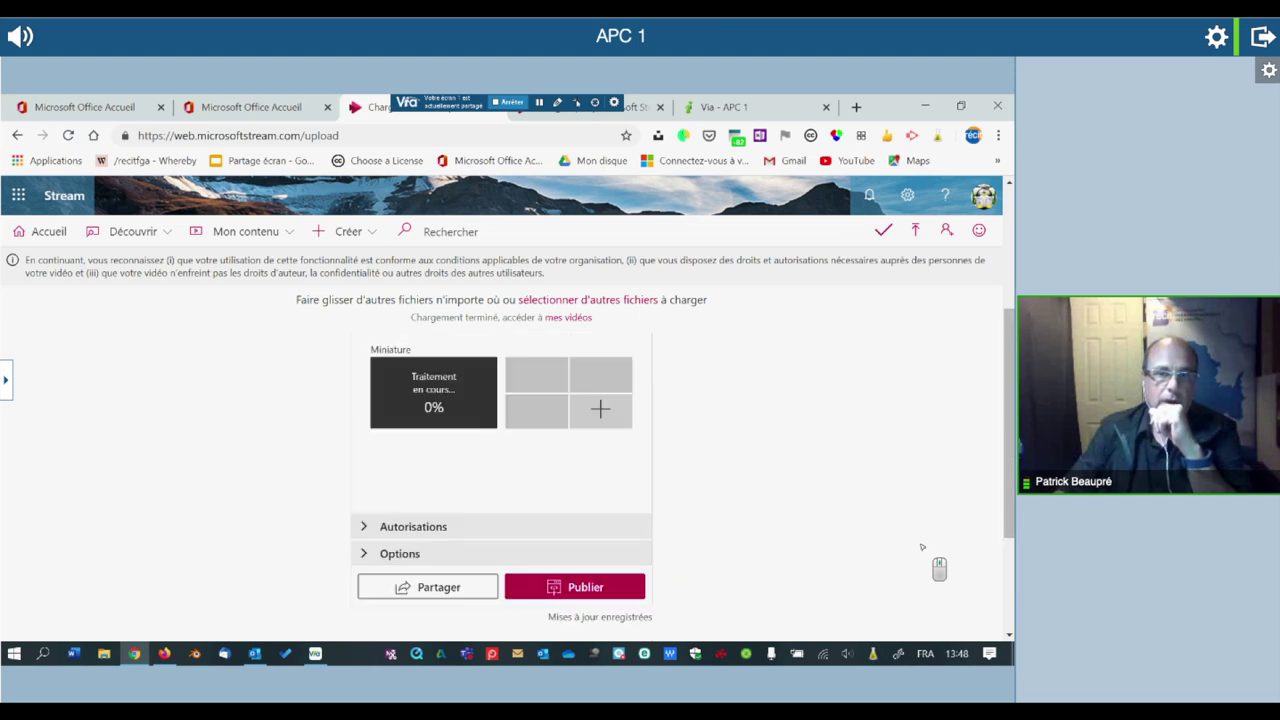
pyautogui.scroll(2, 922, 547)
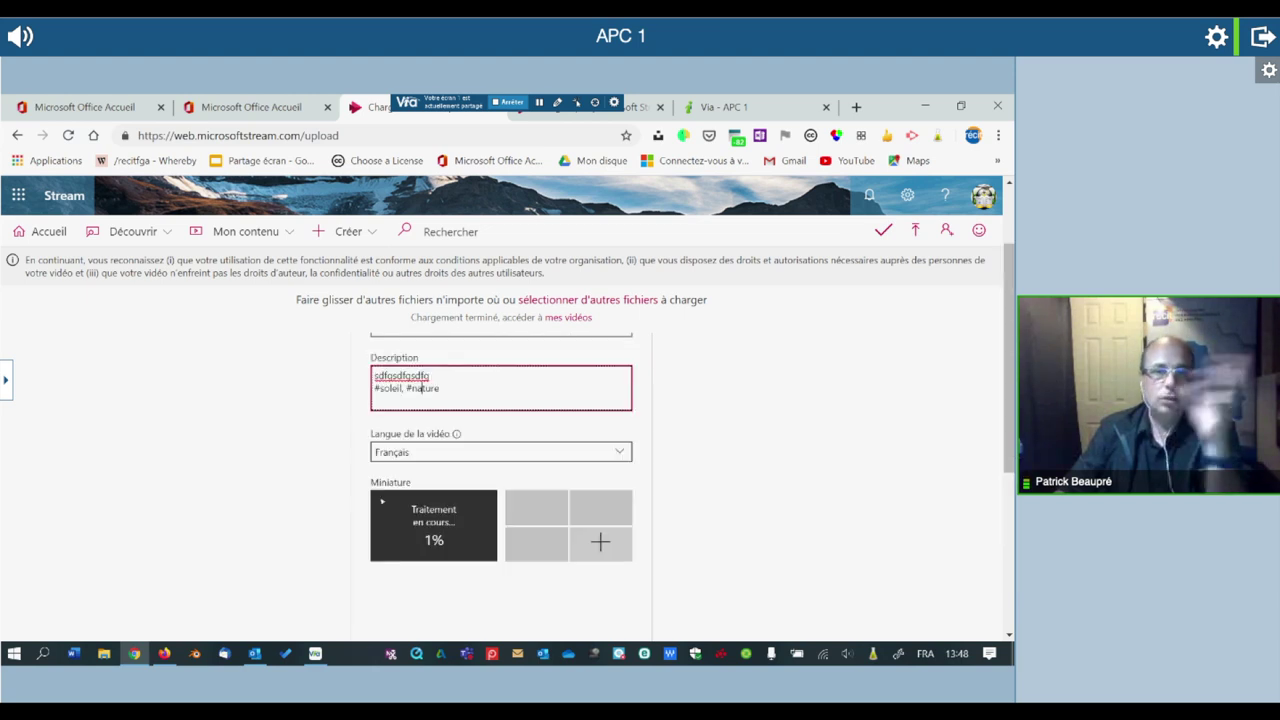
pyautogui.scroll(-2, 480, 563)
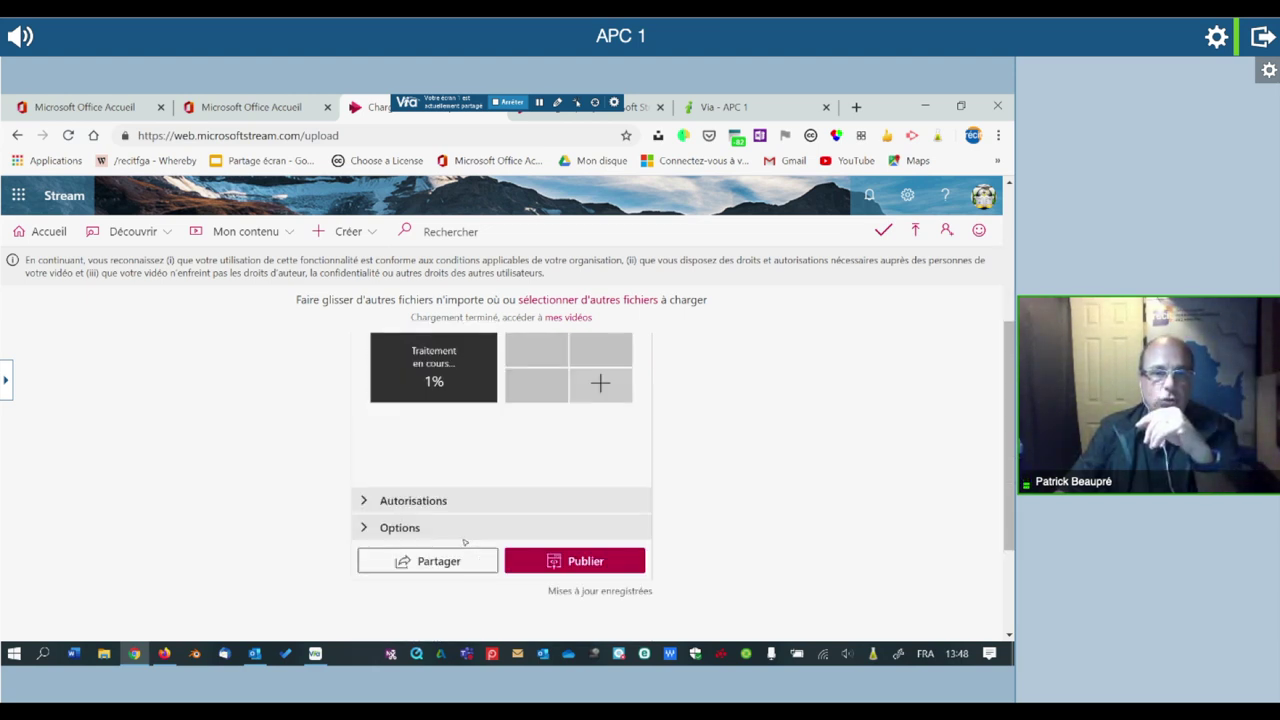
# - Remove company-wide viewing from the video's permissions, leaving only the owner as viewer
pyautogui.click(366, 500)
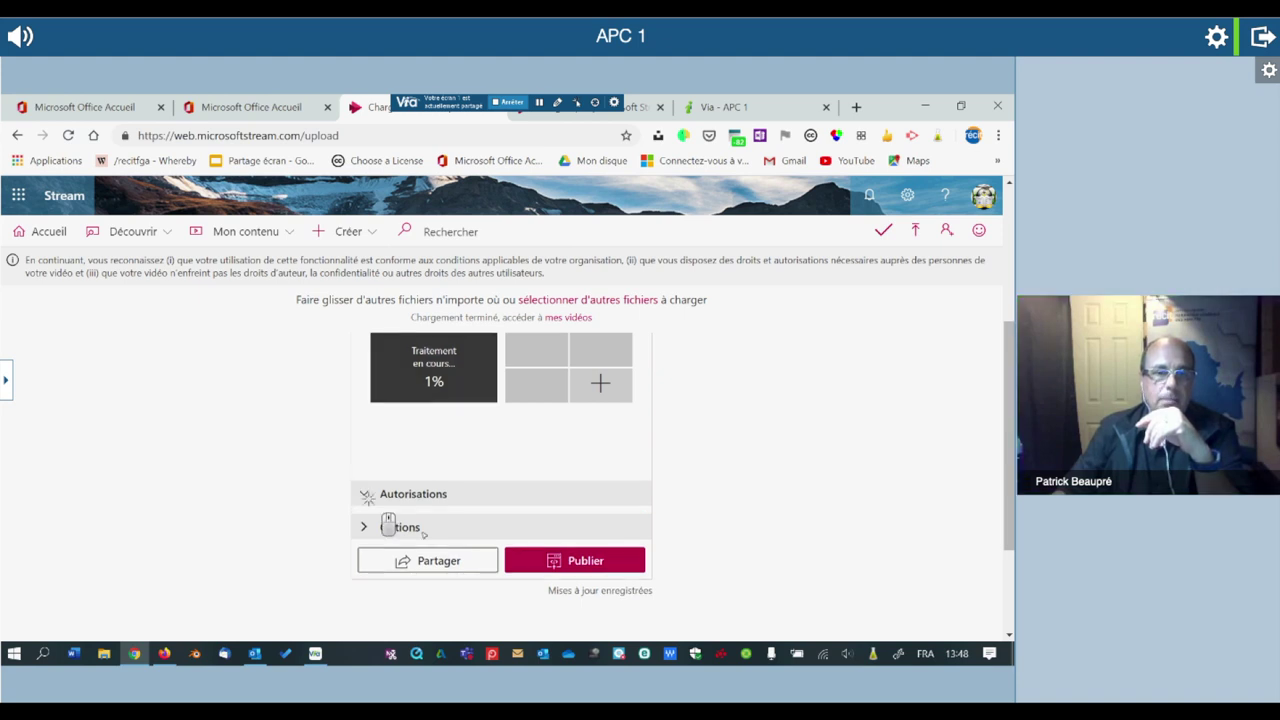
pyautogui.scroll(-2, 706, 531)
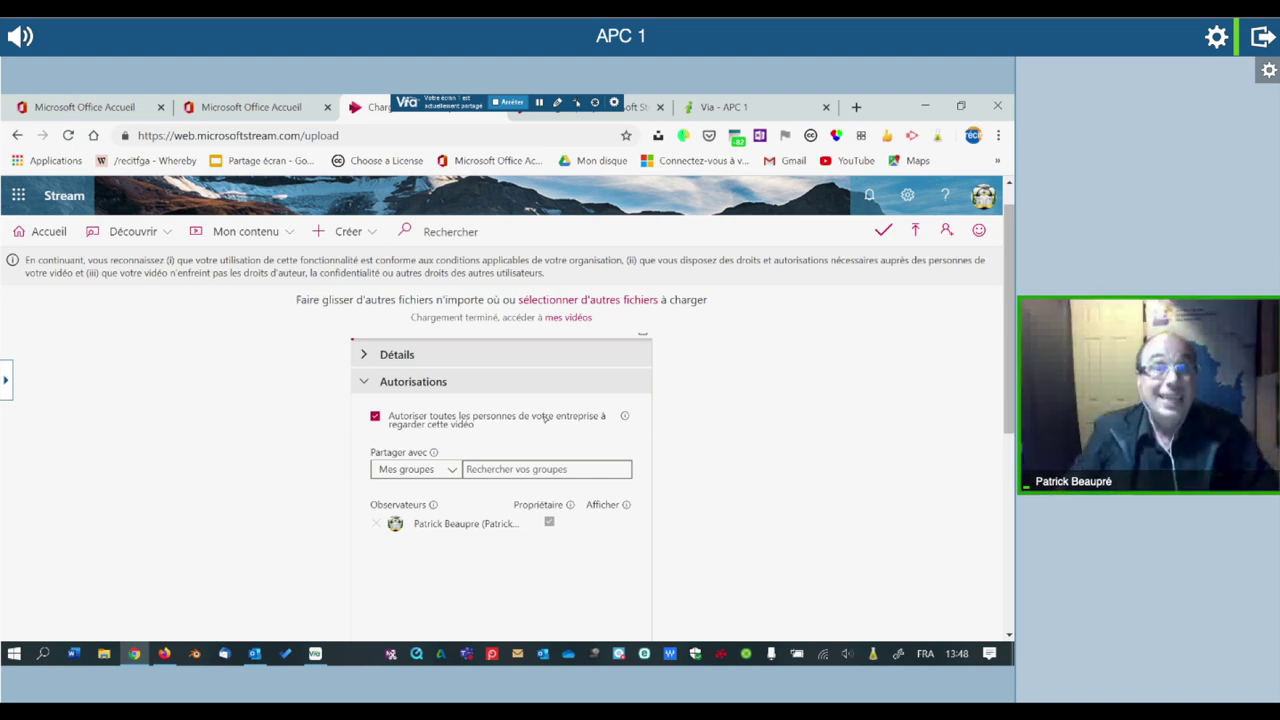
pyautogui.click(544, 418)
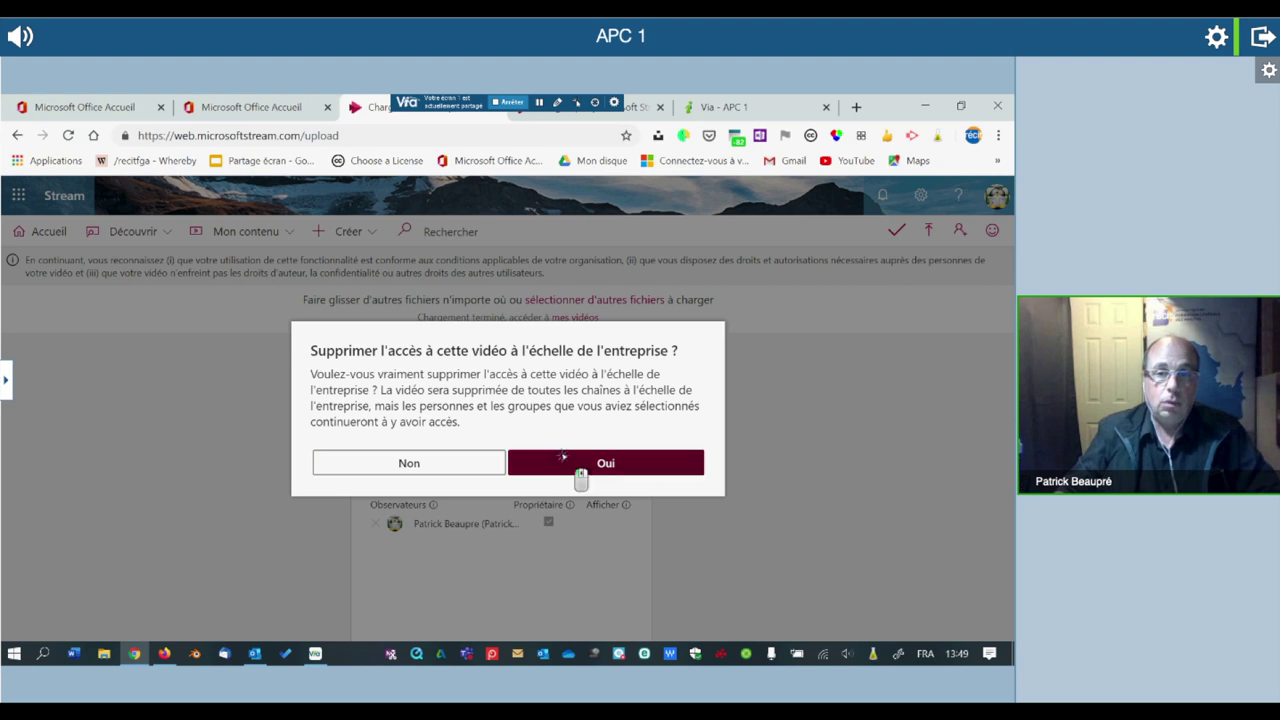
pyautogui.click(579, 472)
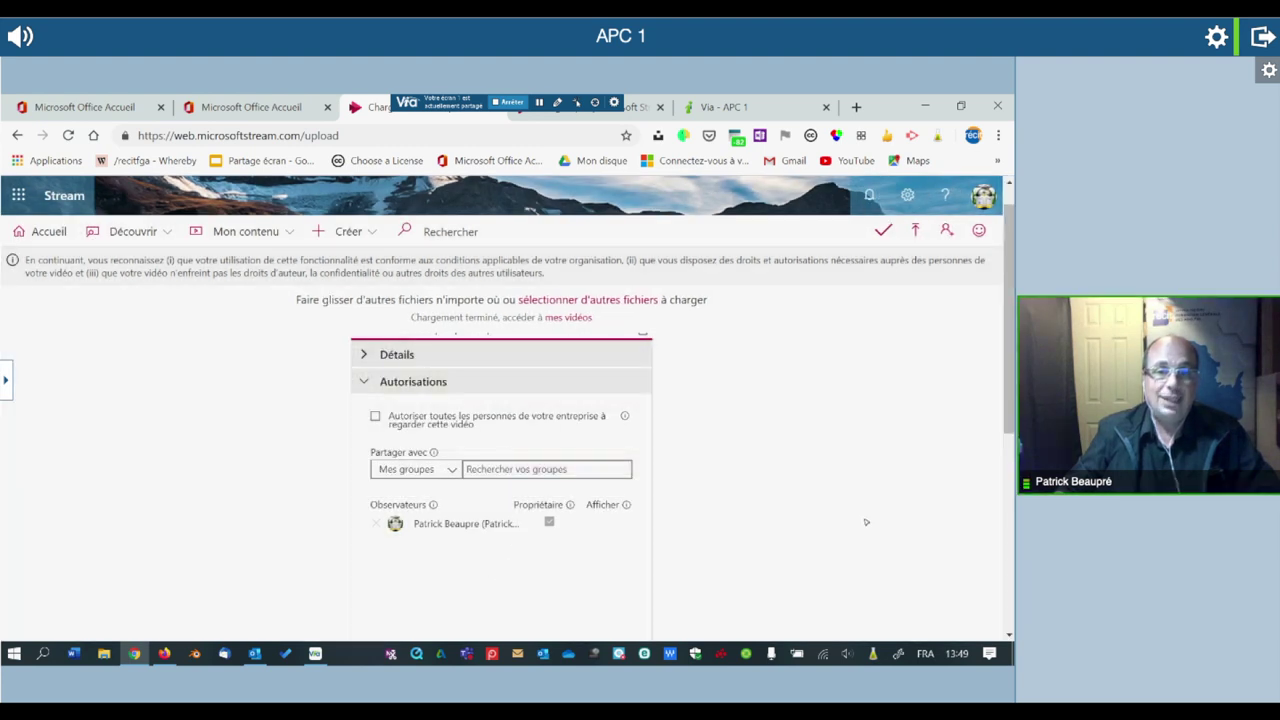
pyautogui.scroll(-3, 746, 522)
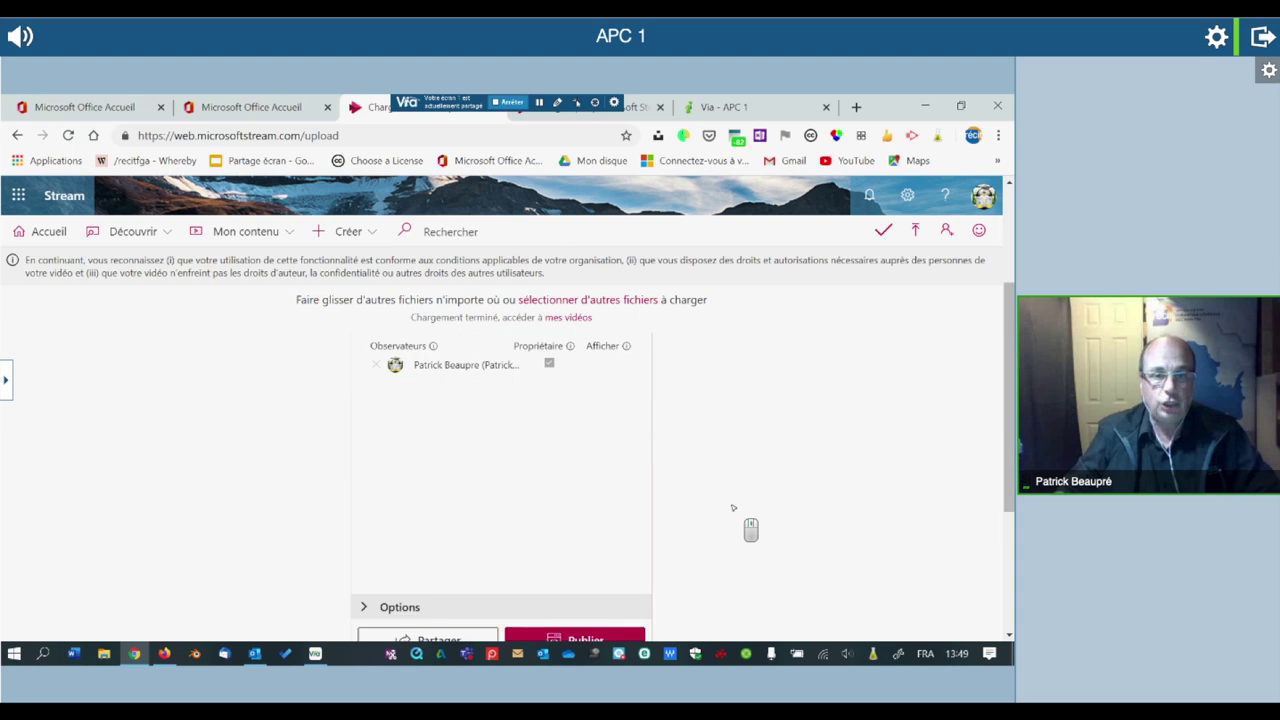
# - Expand Options to check contacts, comments on, automatic transcription enabled and no subtitle file
pyautogui.click(360, 448)
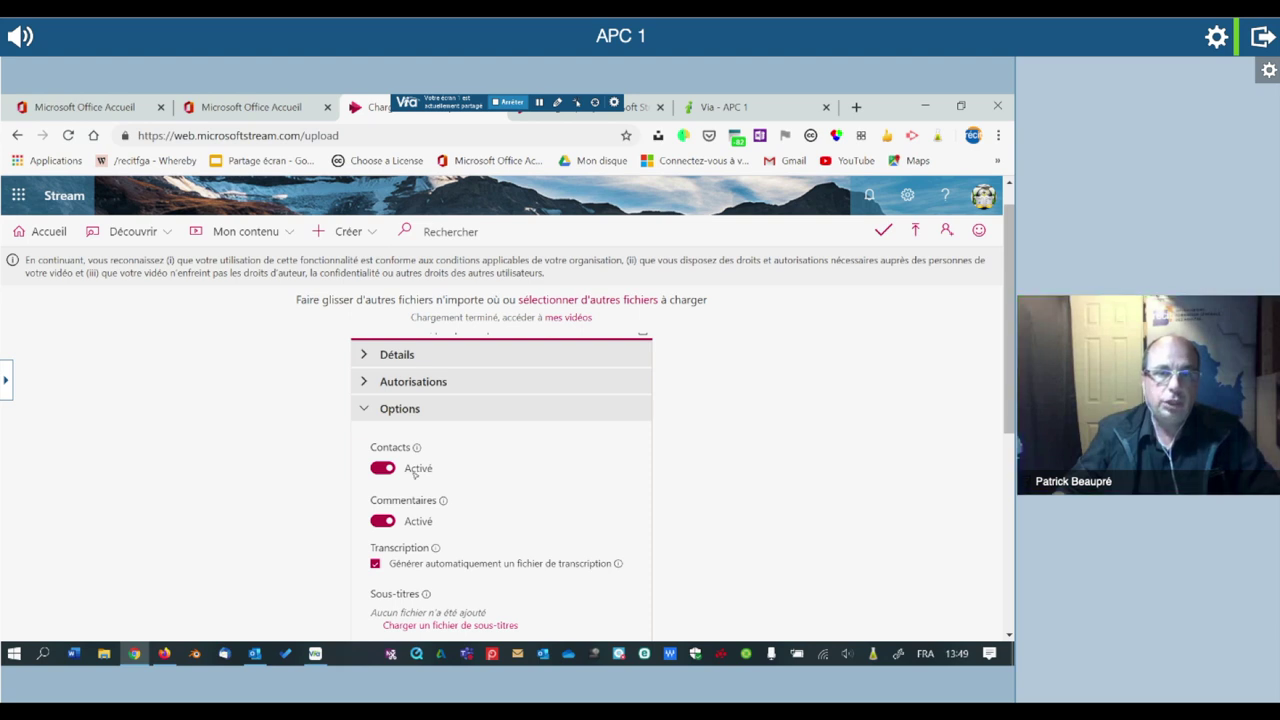
pyautogui.moveTo(412, 450)
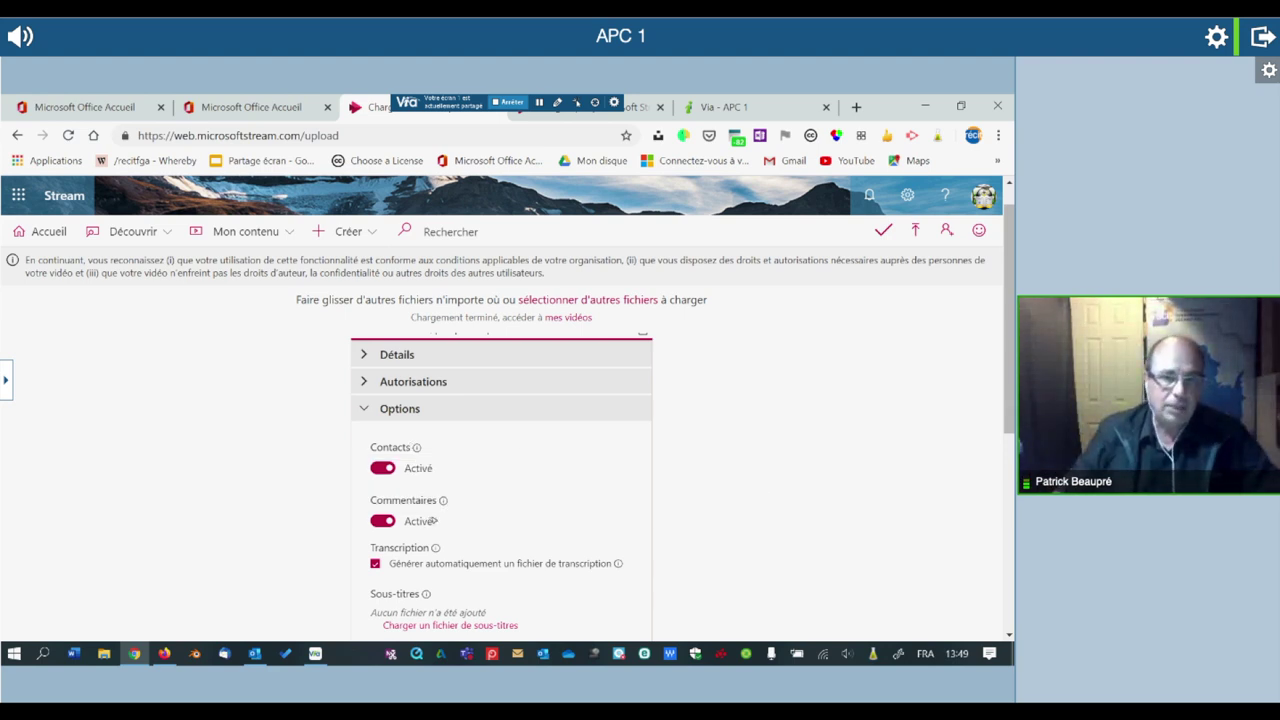
pyautogui.scroll(-2, 432, 519)
pyautogui.scroll(-1, 509, 565)
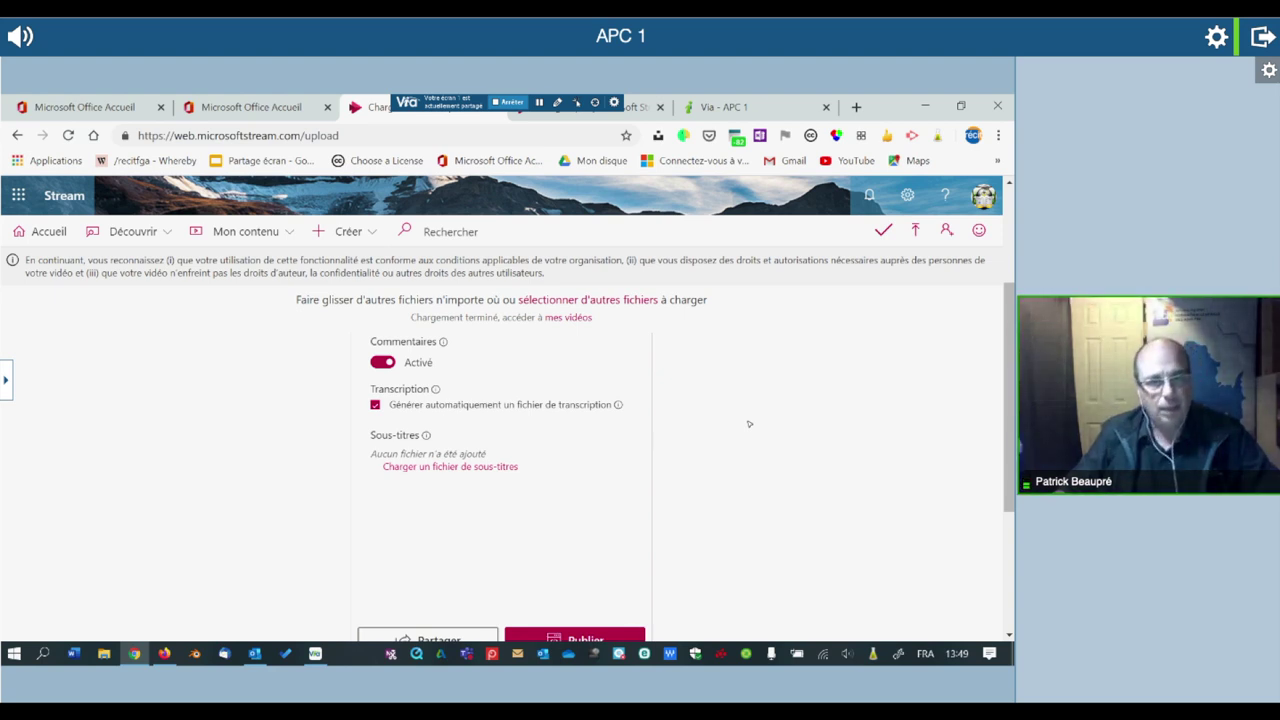
pyautogui.moveTo(618, 404)
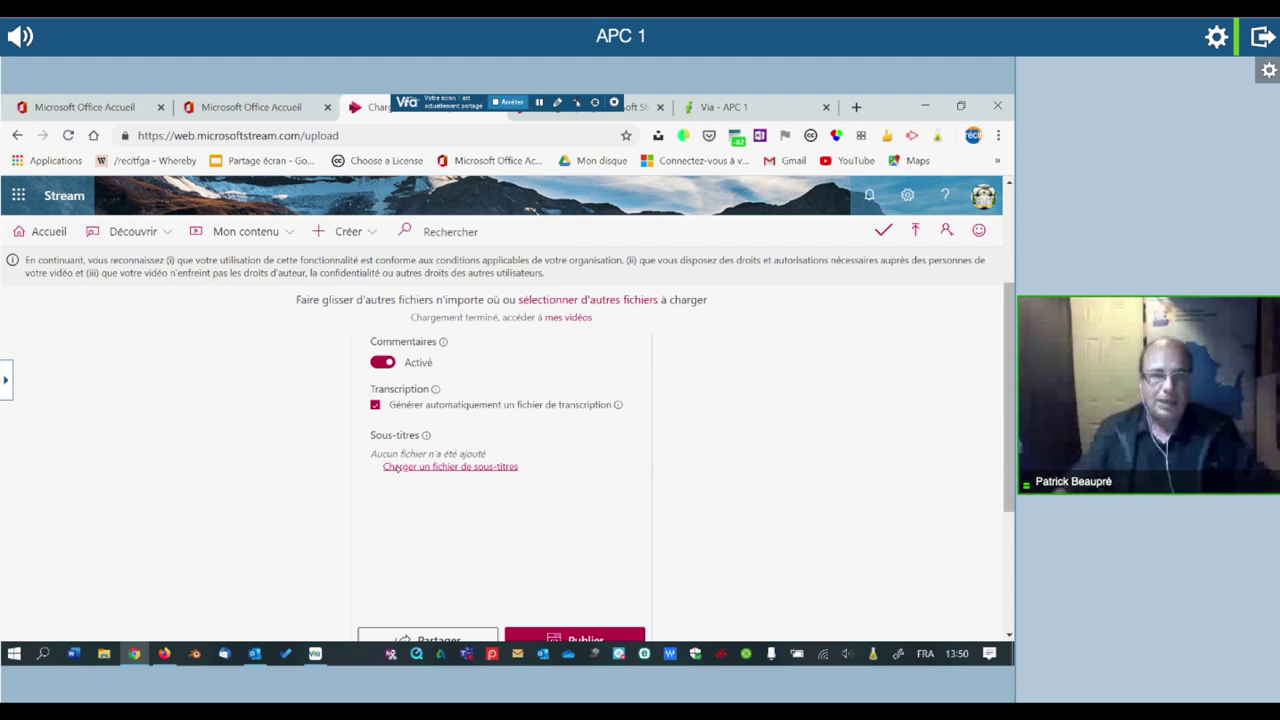
pyautogui.scroll(-2, 397, 467)
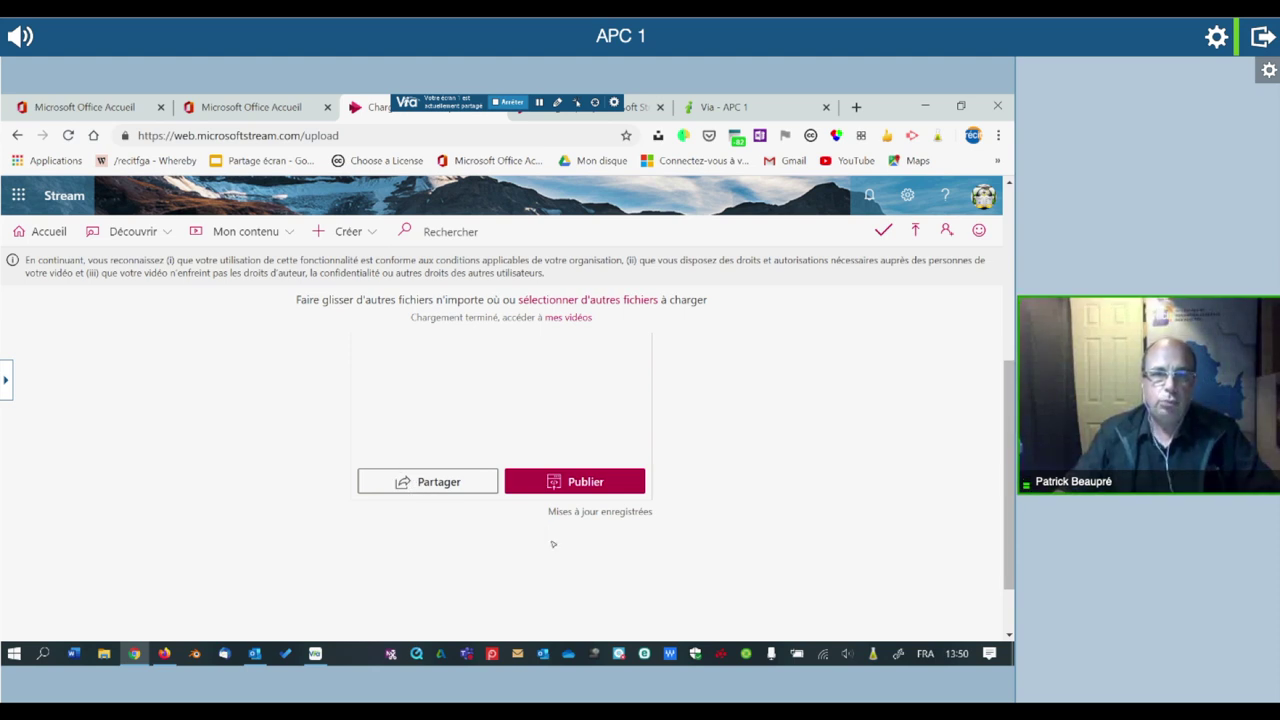
# - Publish the Soleil video and find it listed under Mon contenu > Vidéos
pyautogui.click(597, 482)
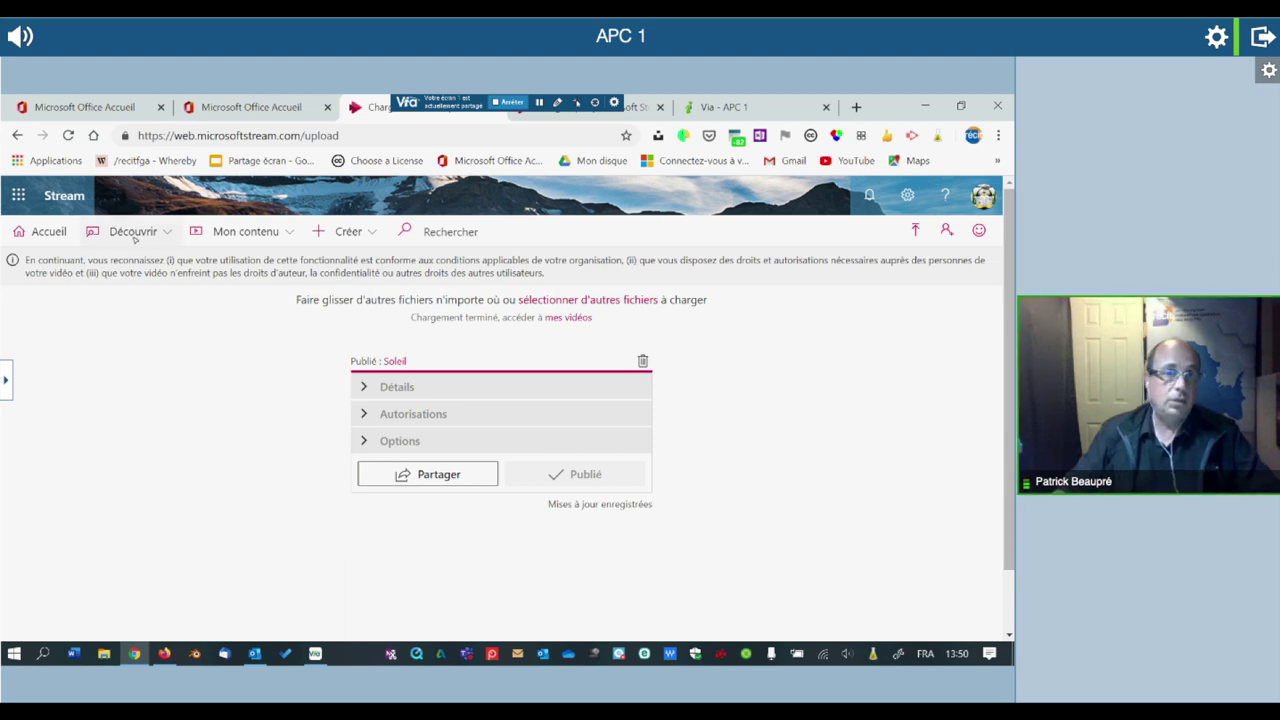
pyautogui.click(240, 231)
pyautogui.click(228, 263)
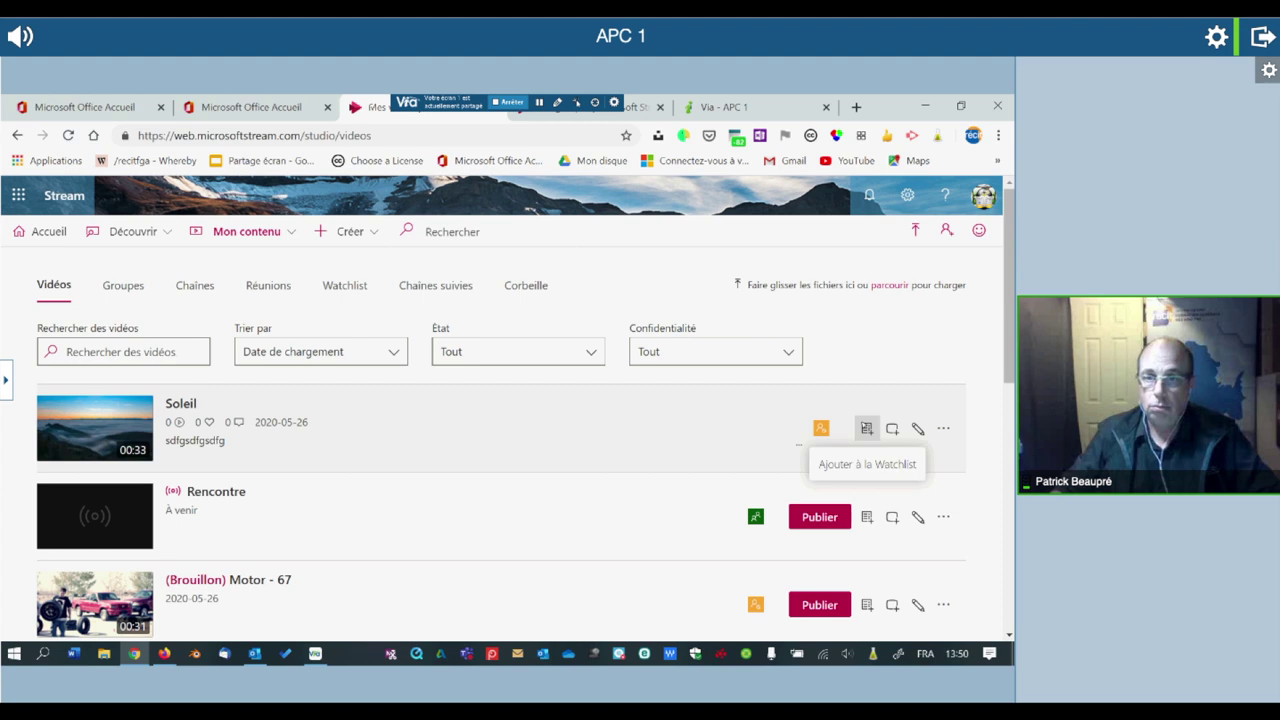
pyautogui.moveTo(820, 432)
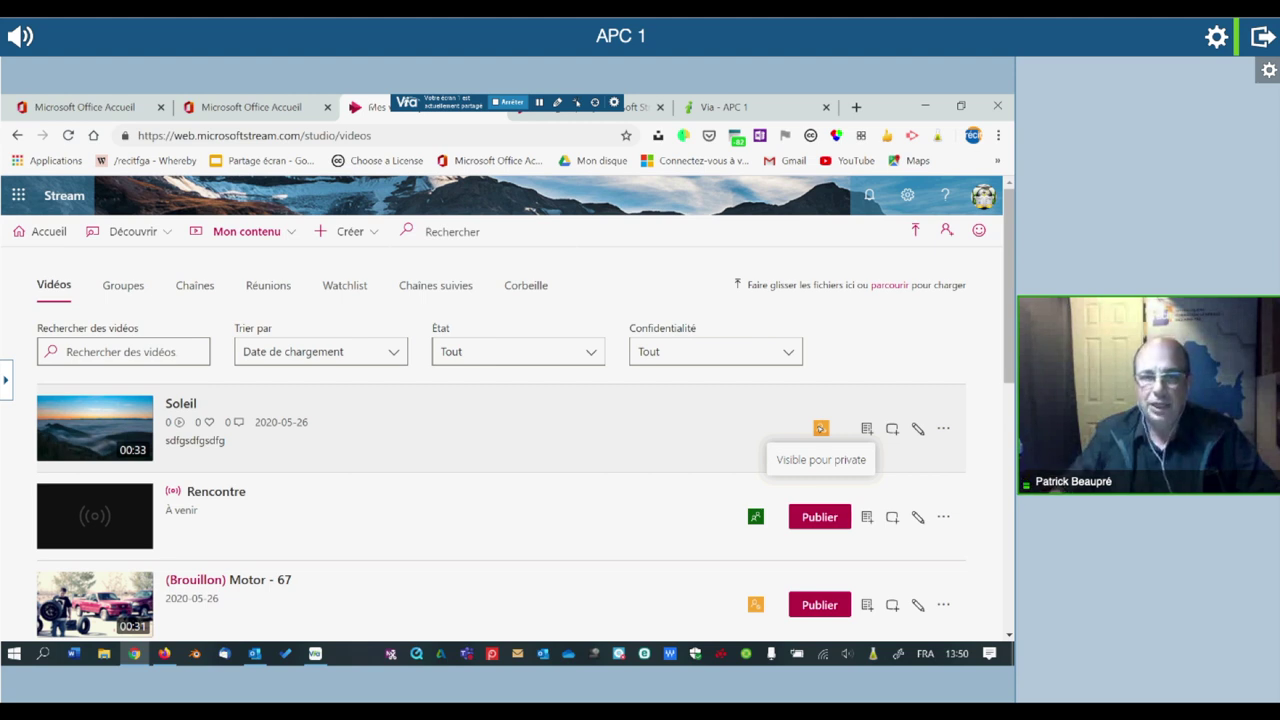
pyautogui.moveTo(756, 517)
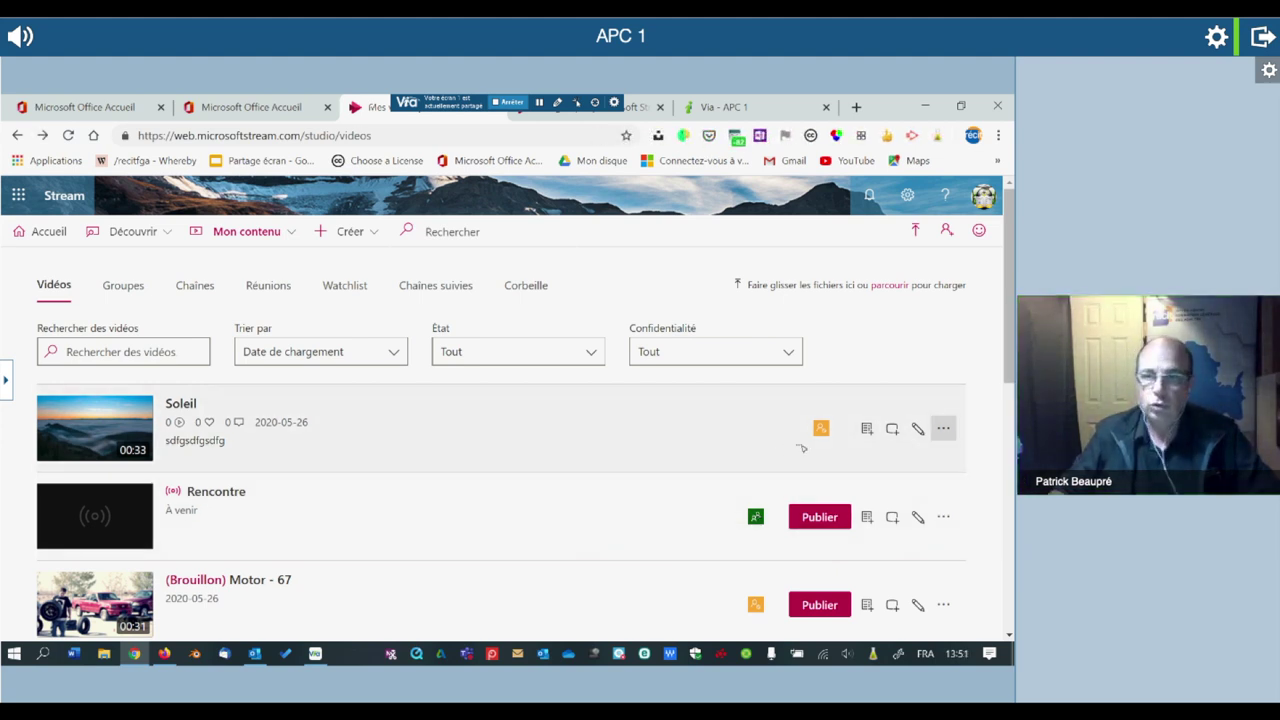
# - Open the Soleil video's page and pause playback at 0:02
pyautogui.click(943, 428)
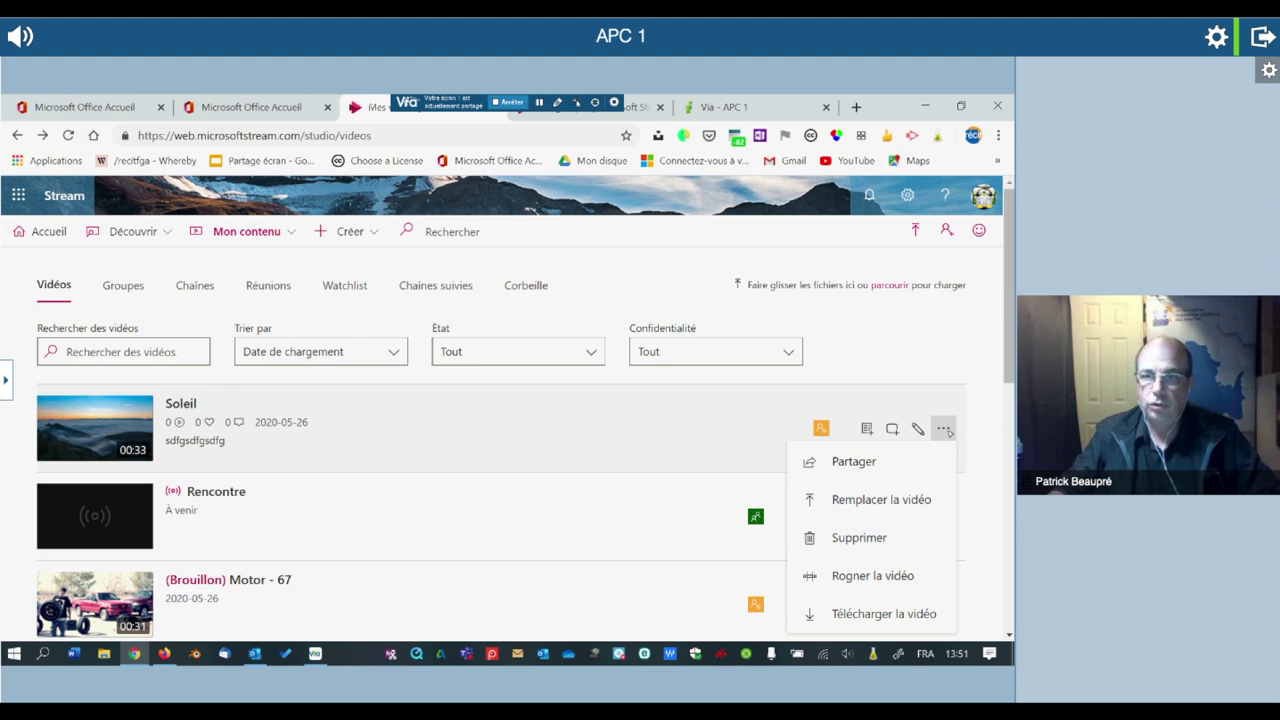
pyautogui.click(665, 437)
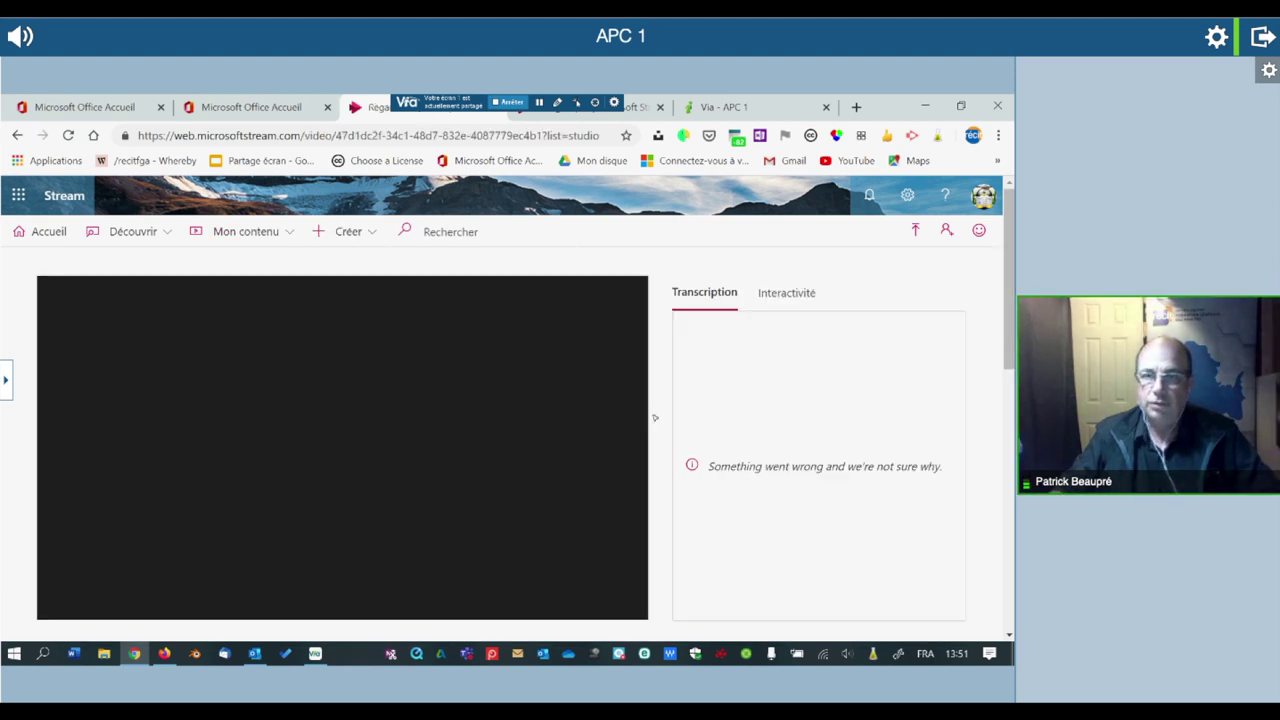
pyautogui.click(17, 135)
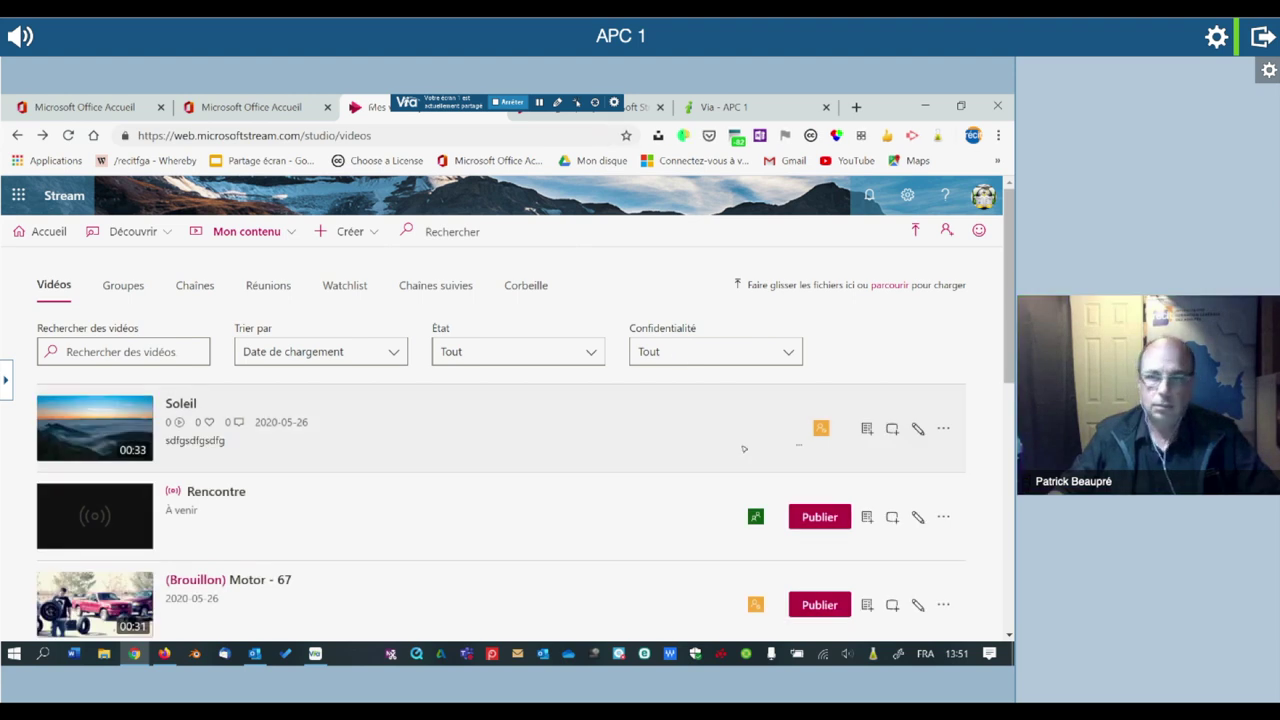
pyautogui.click(800, 452)
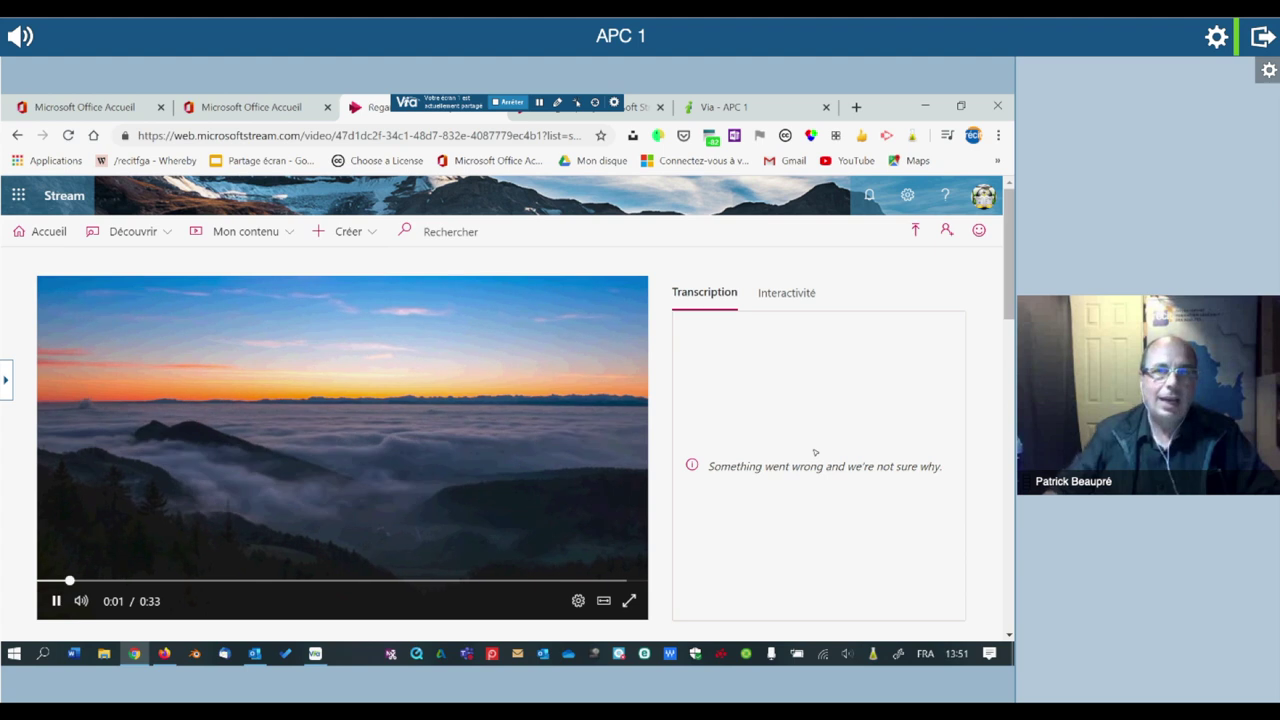
pyautogui.click(56, 600)
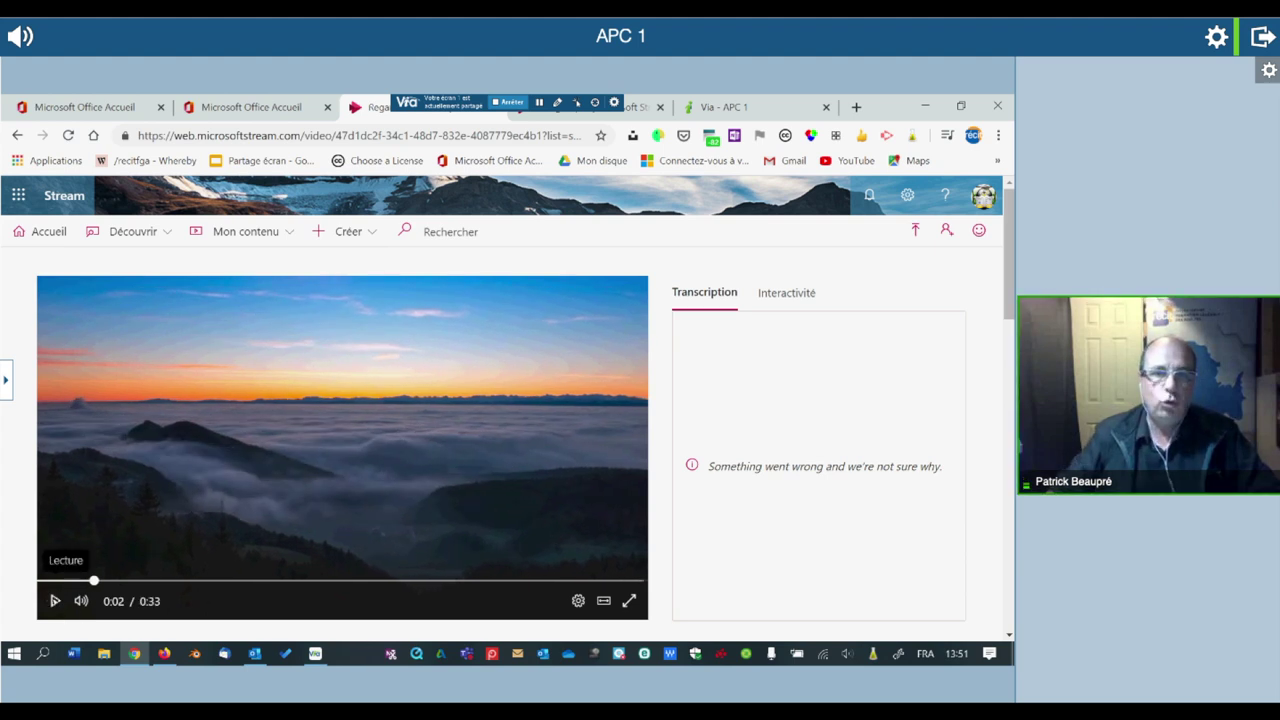
# - Scroll down to the video details and dismiss the ... menu without choosing anything
pyautogui.scroll(-1, 534, 473)
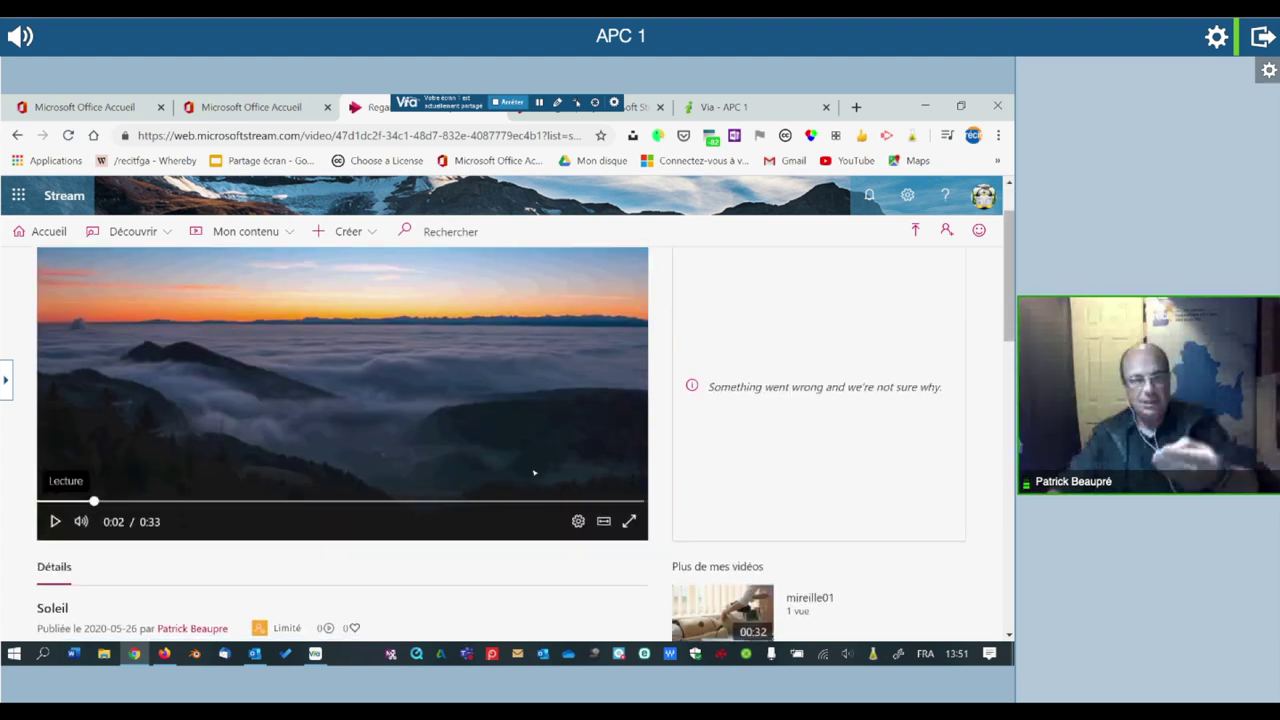
pyautogui.scroll(-1, 534, 473)
pyautogui.scroll(-1, 550, 495)
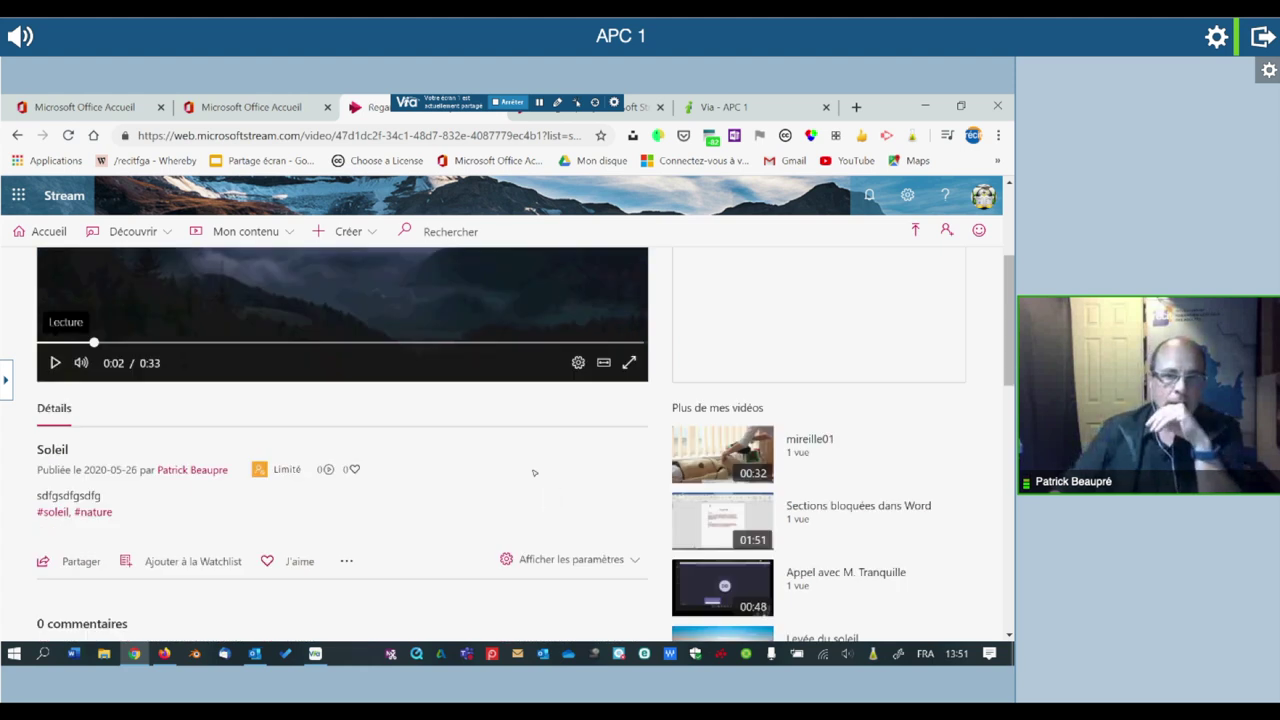
pyautogui.click(346, 561)
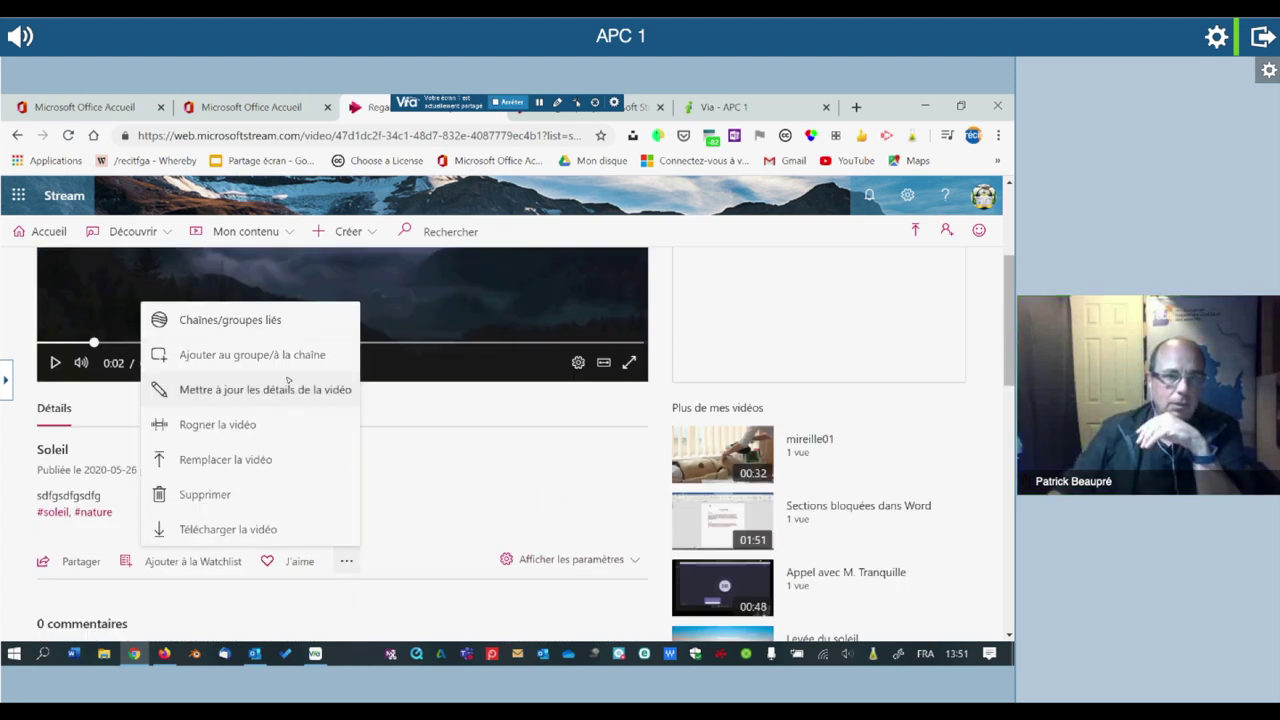
pyautogui.click(413, 525)
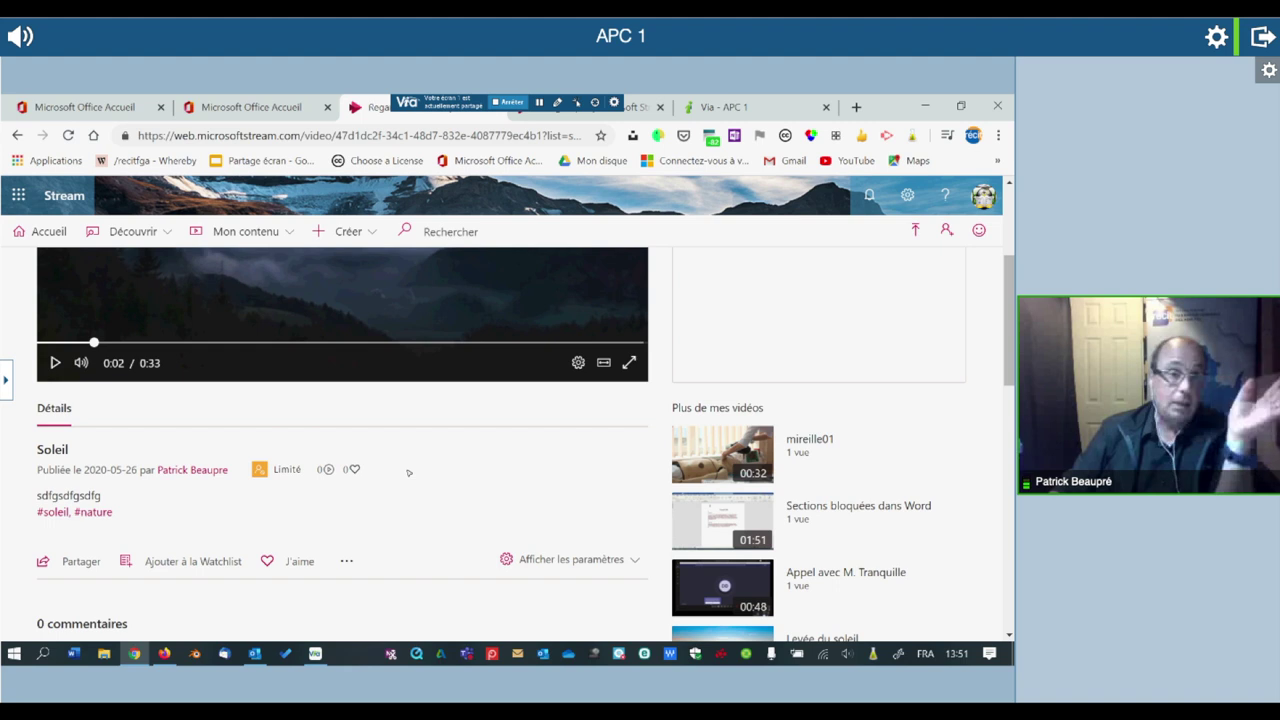
# - In the Partager dialog, tick Démarrer à 00:02, then switch to Messagerie
pyautogui.click(75, 561)
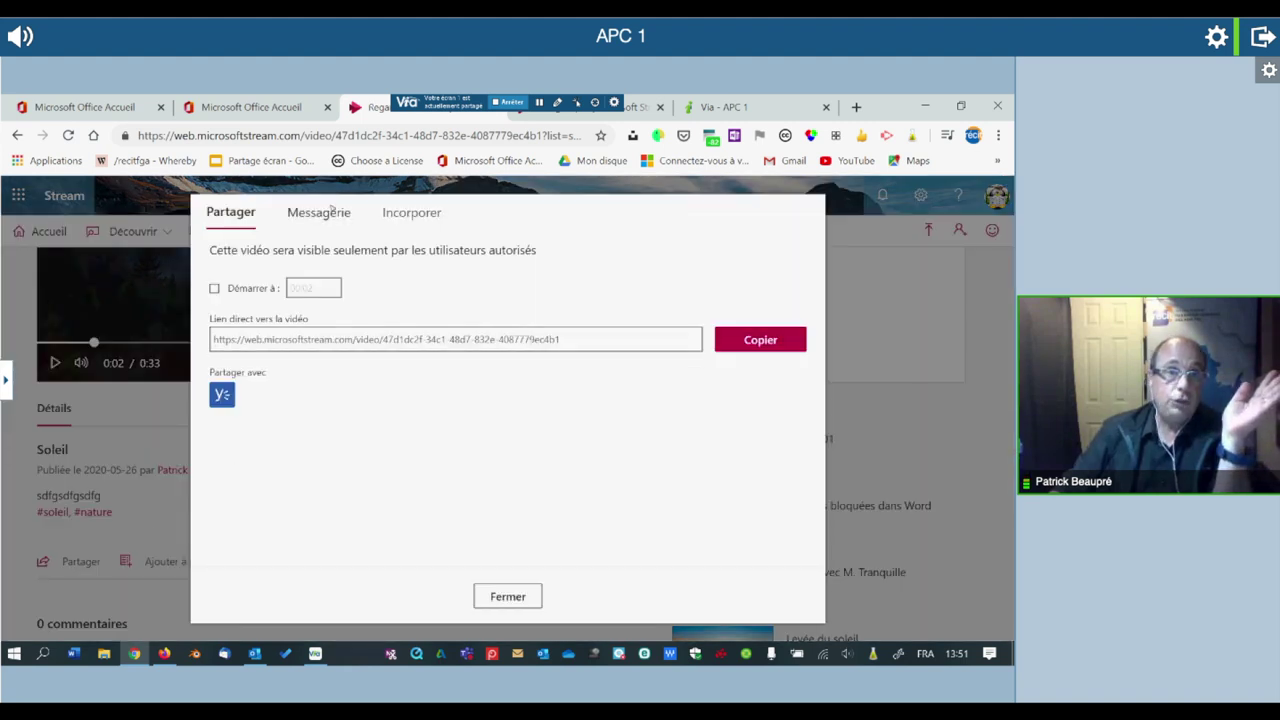
pyautogui.click(491, 596)
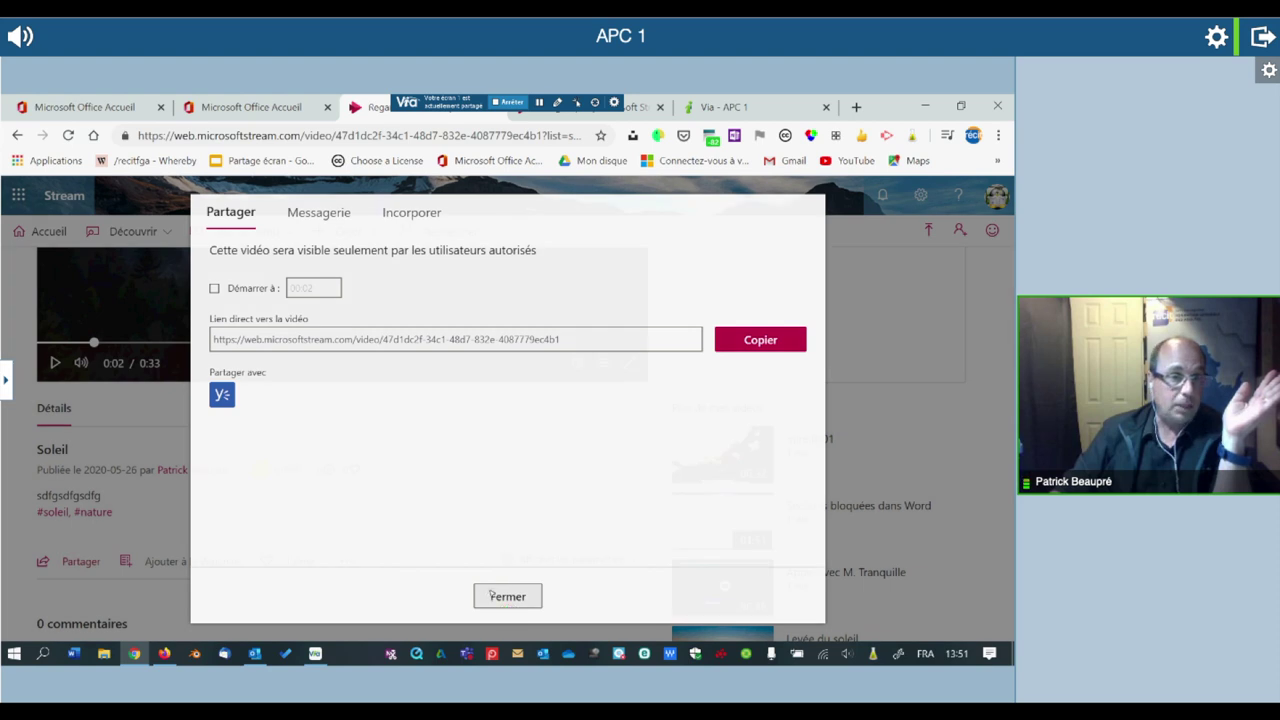
pyautogui.click(92, 561)
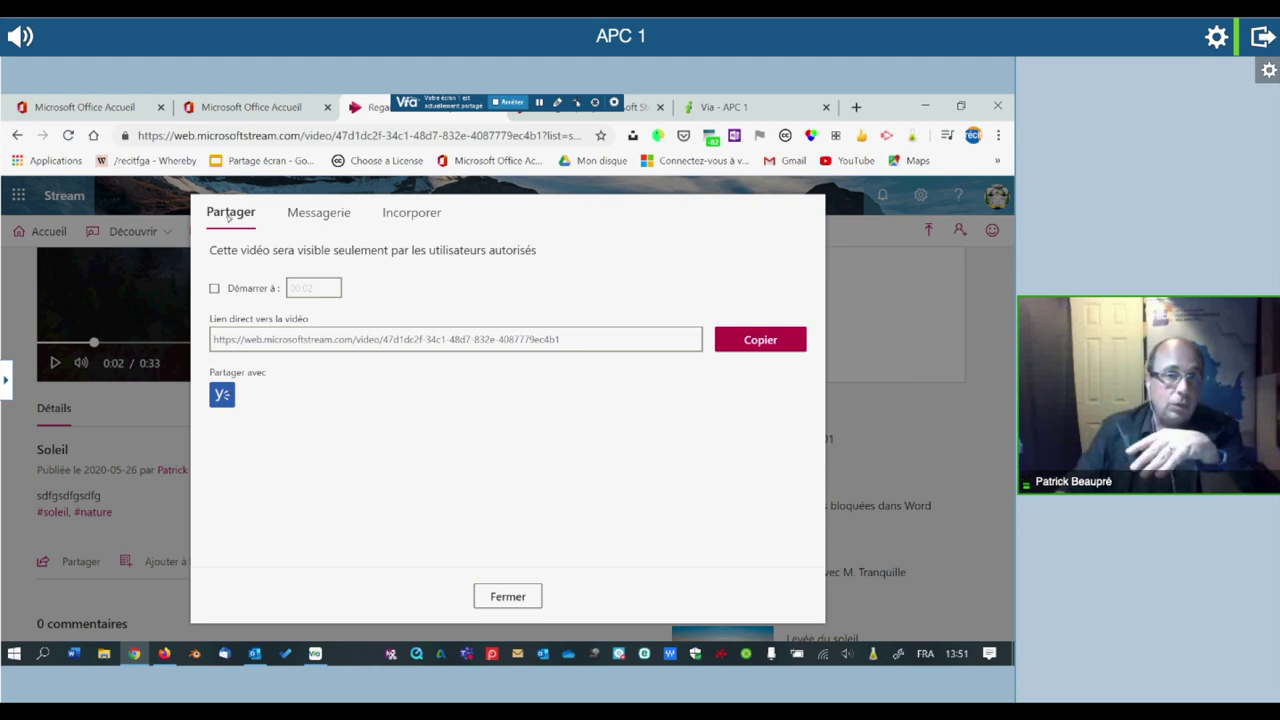
pyautogui.click(215, 288)
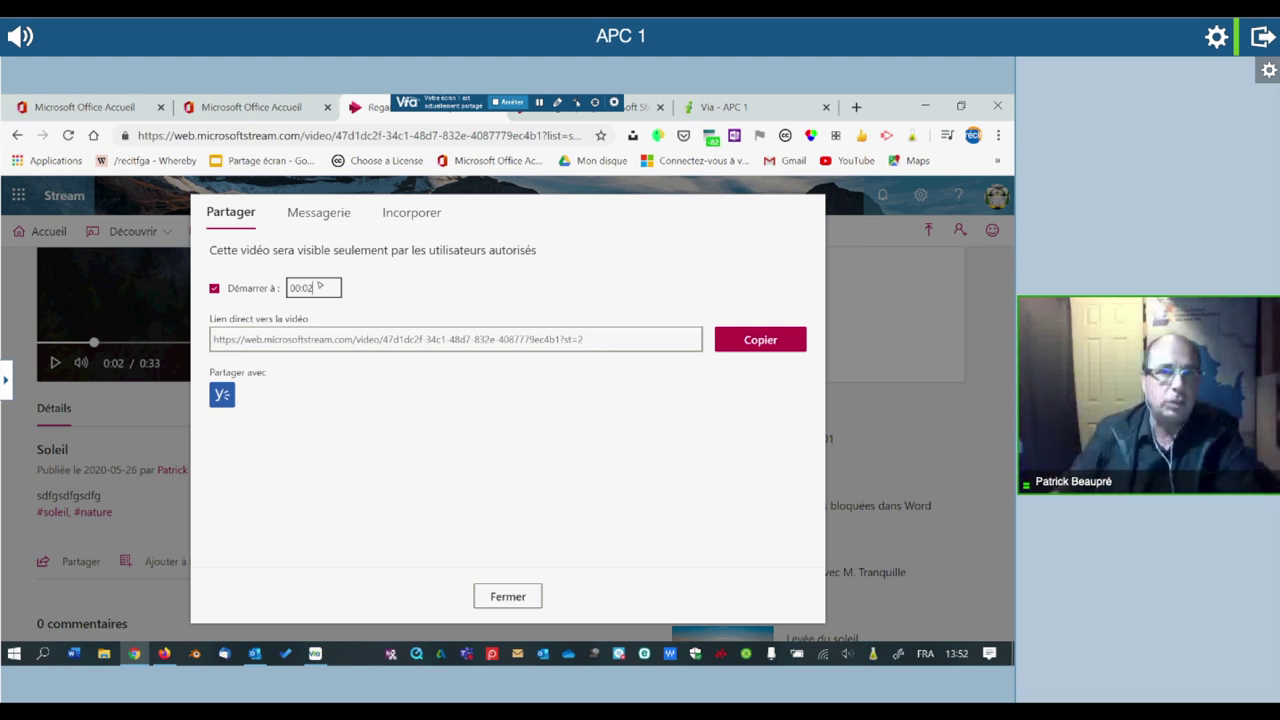
pyautogui.click(318, 214)
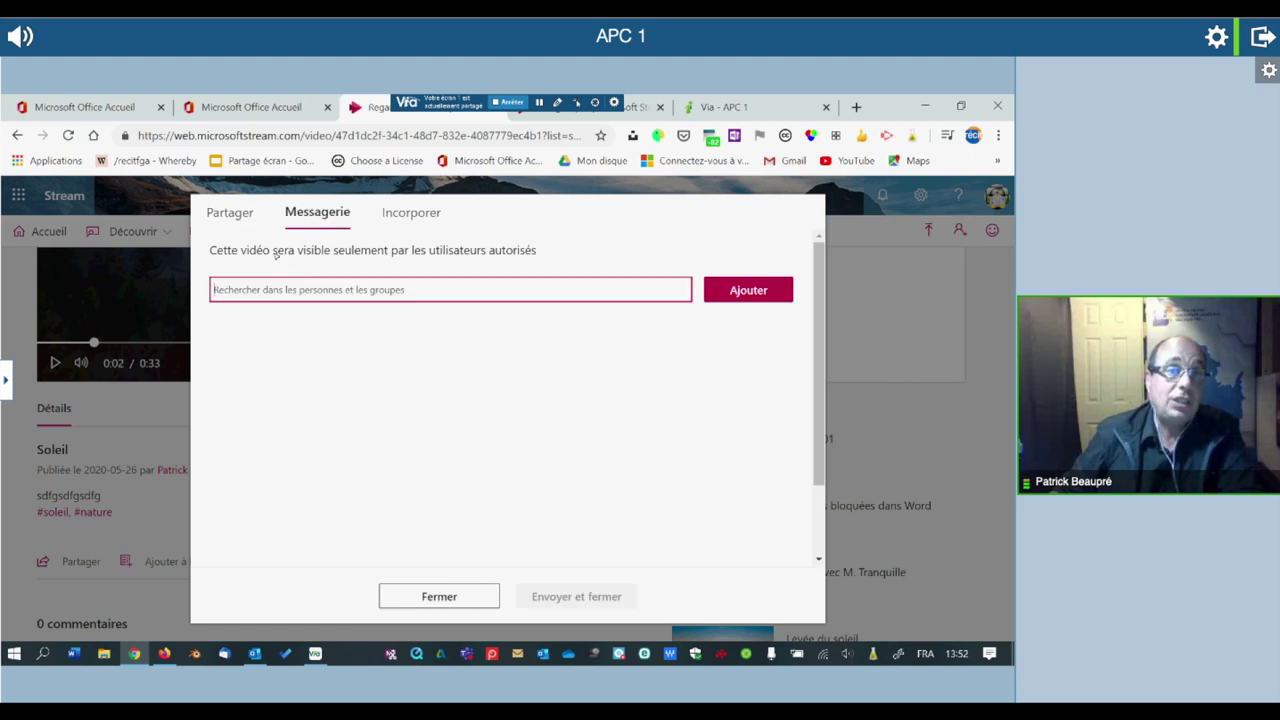
# - Search for a contact by name and add them as recipient, then view the Incorporer embed code
pyautogui.click(268, 291)
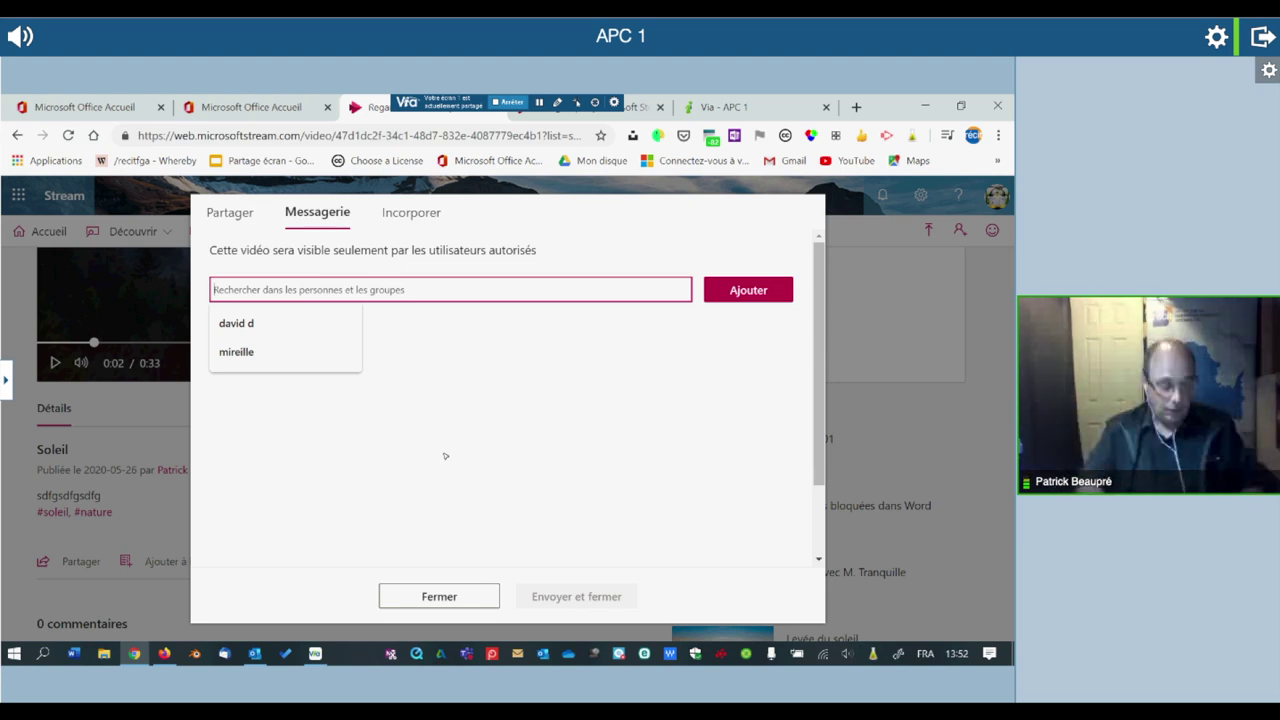
pyautogui.write('fra')
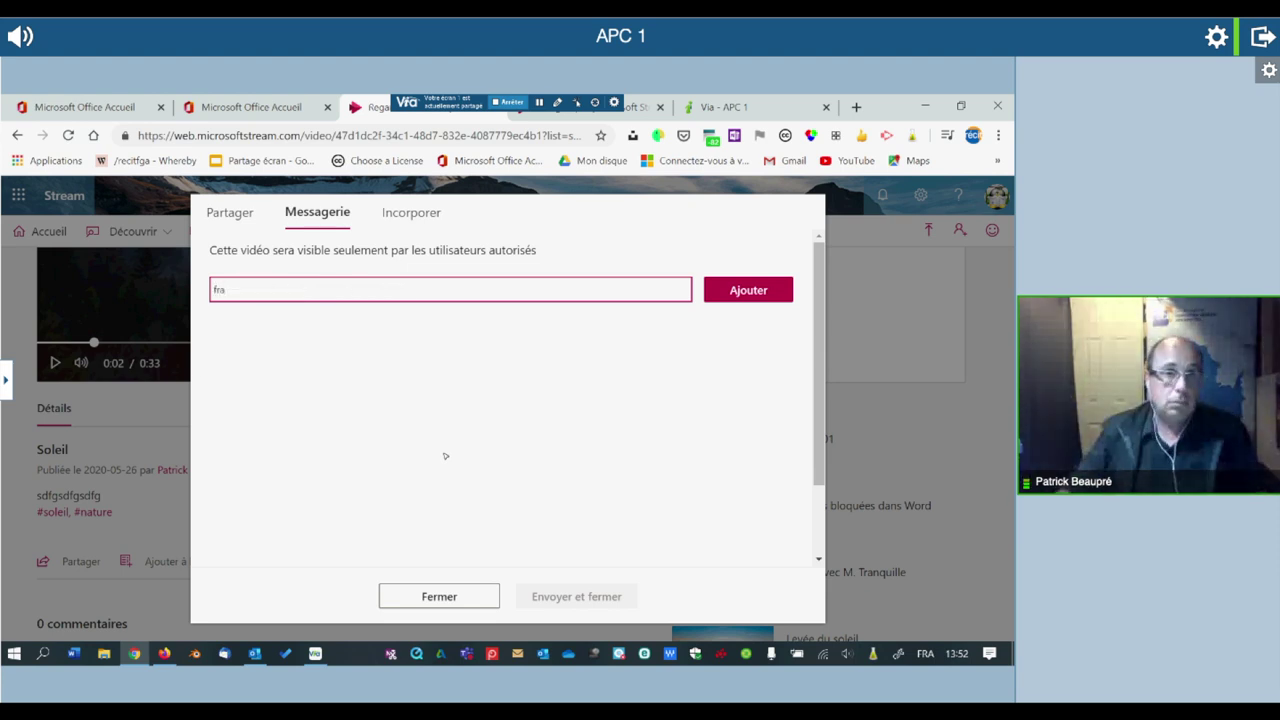
pyautogui.press('BackSpace')
pyautogui.press('BackSpace')
pyautogui.write('patrick')
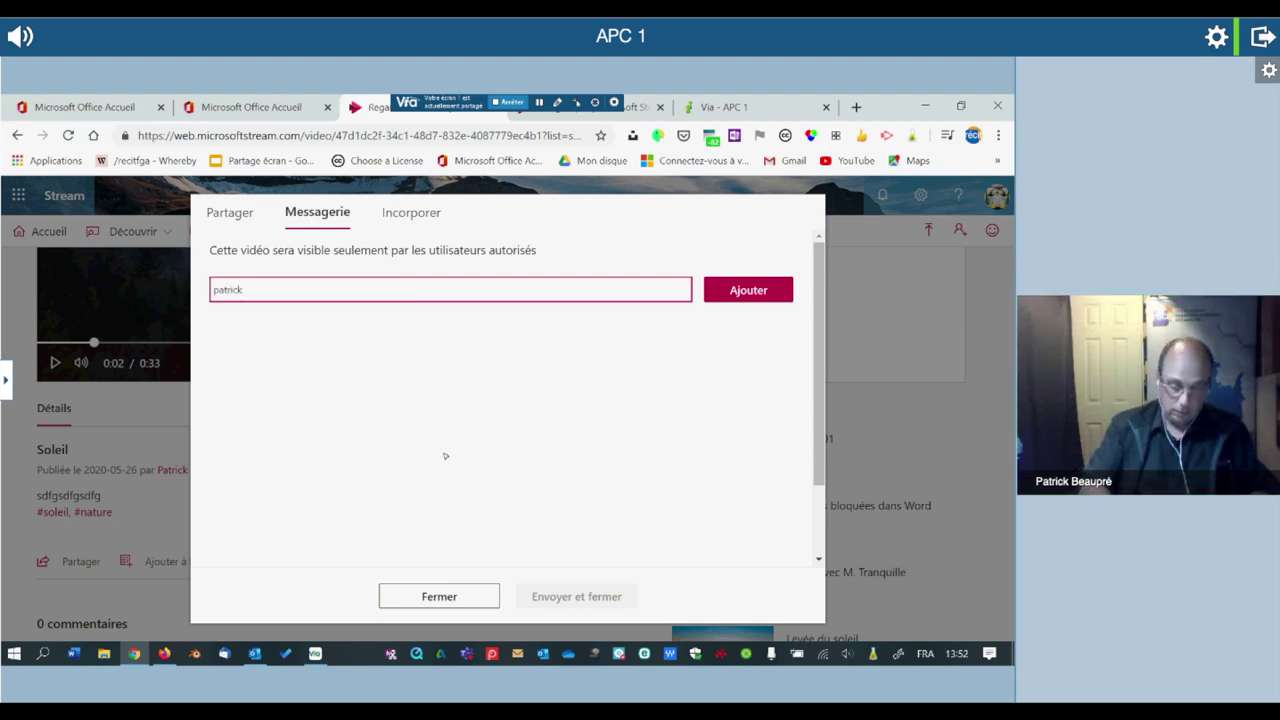
pyautogui.write('-')
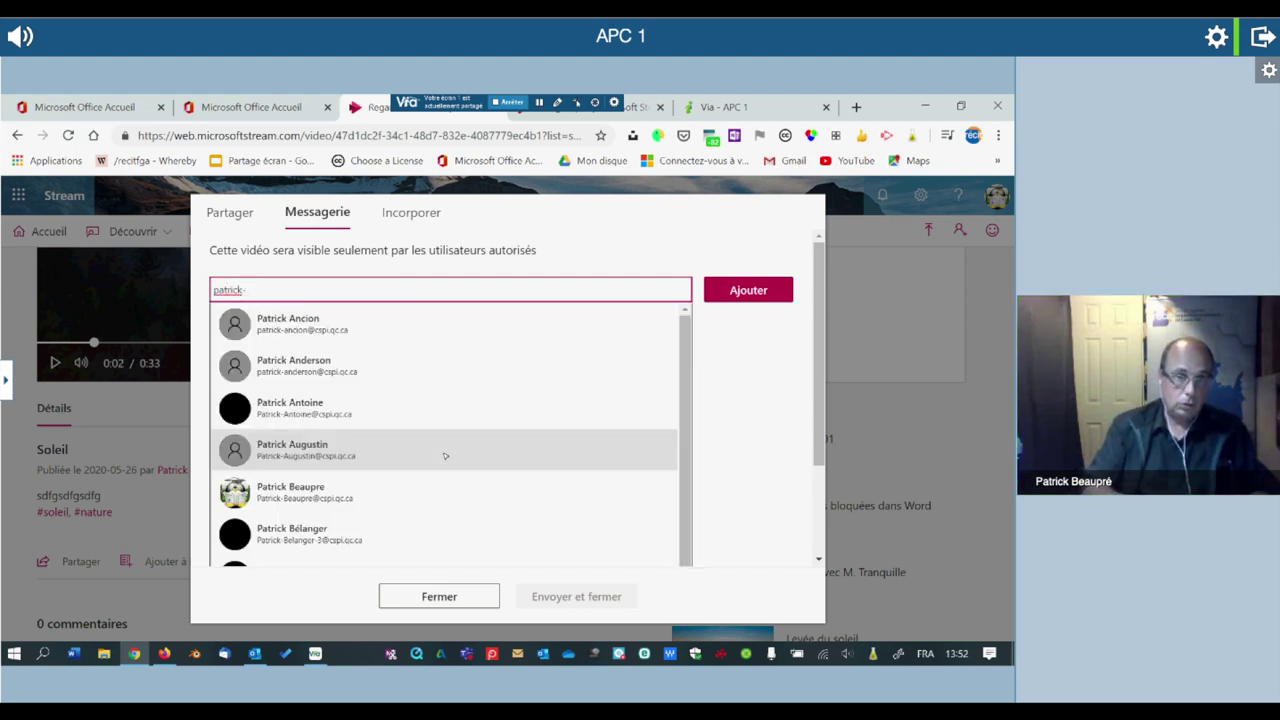
pyautogui.click(307, 491)
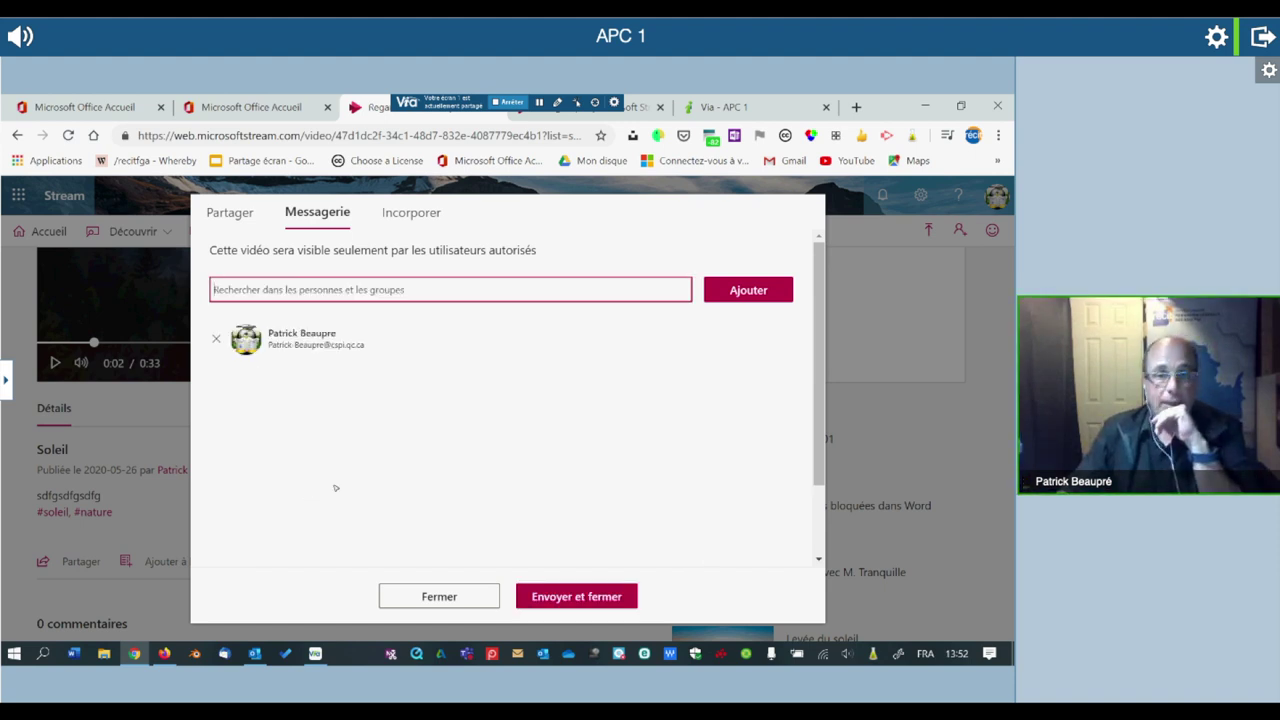
pyautogui.click(748, 290)
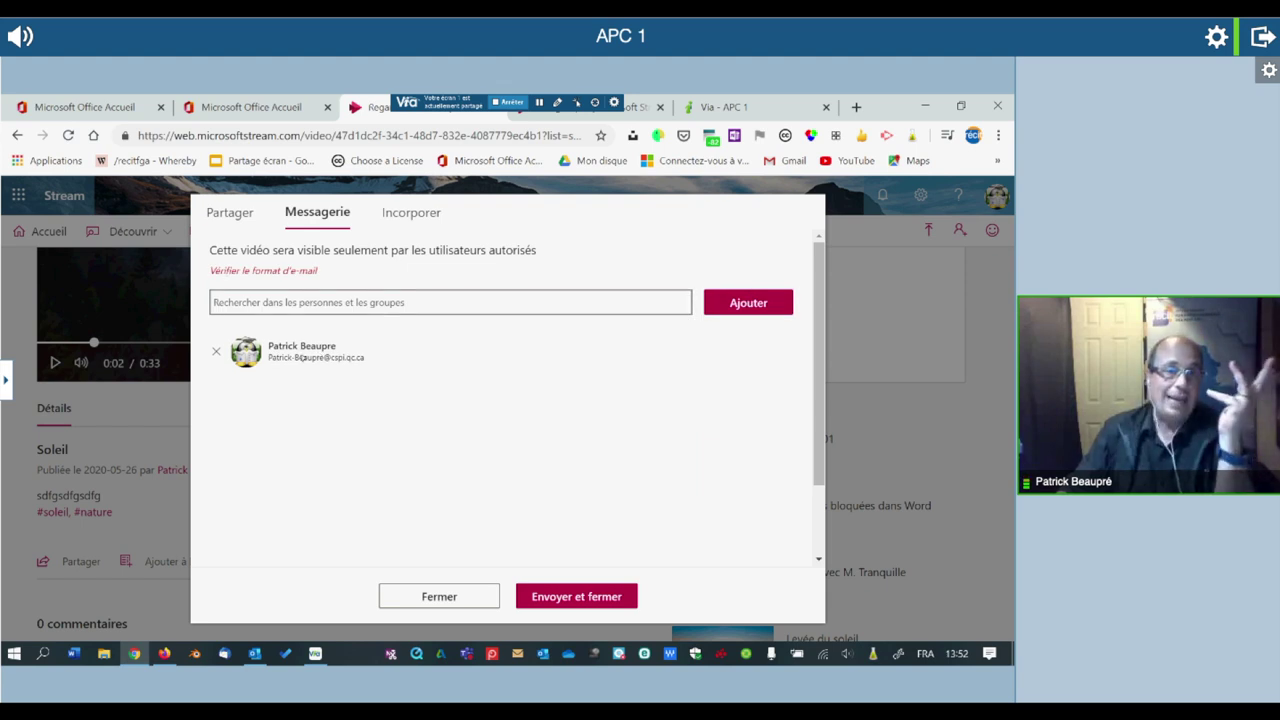
pyautogui.click(436, 214)
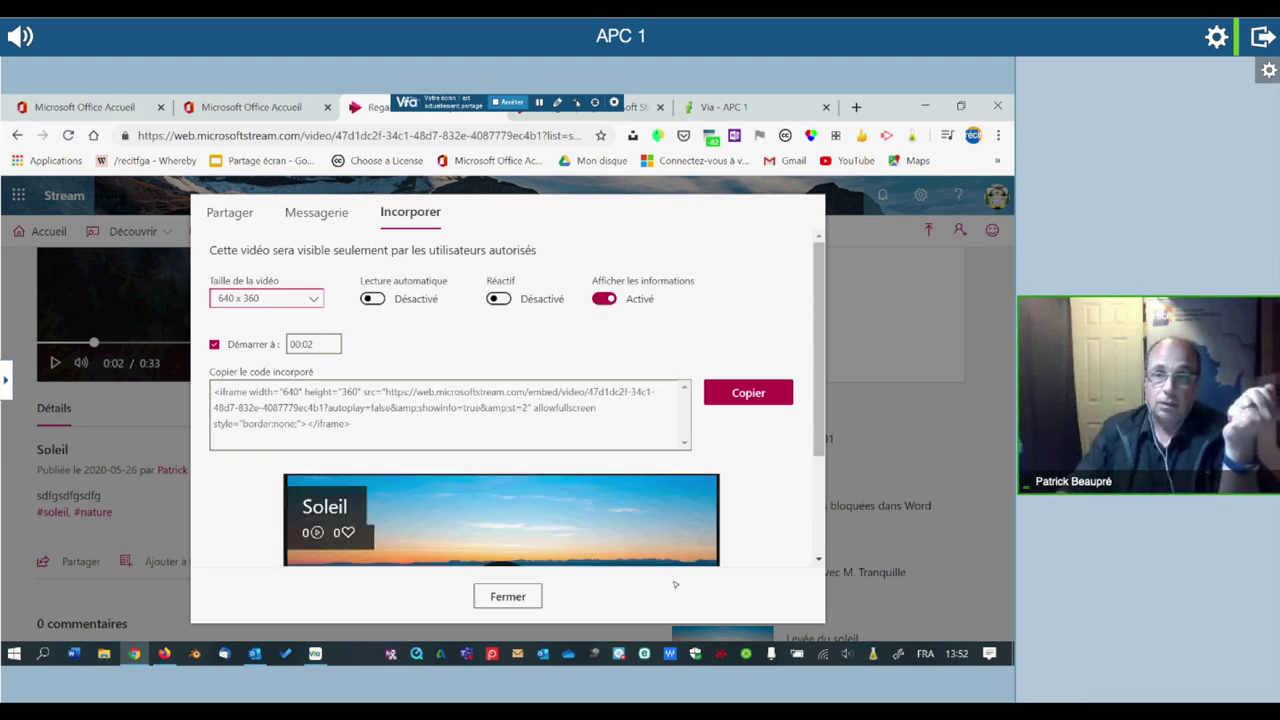
# - Choose 853 x 480 as the embed video size, leaving Lecture automatique off
pyautogui.click(307, 299)
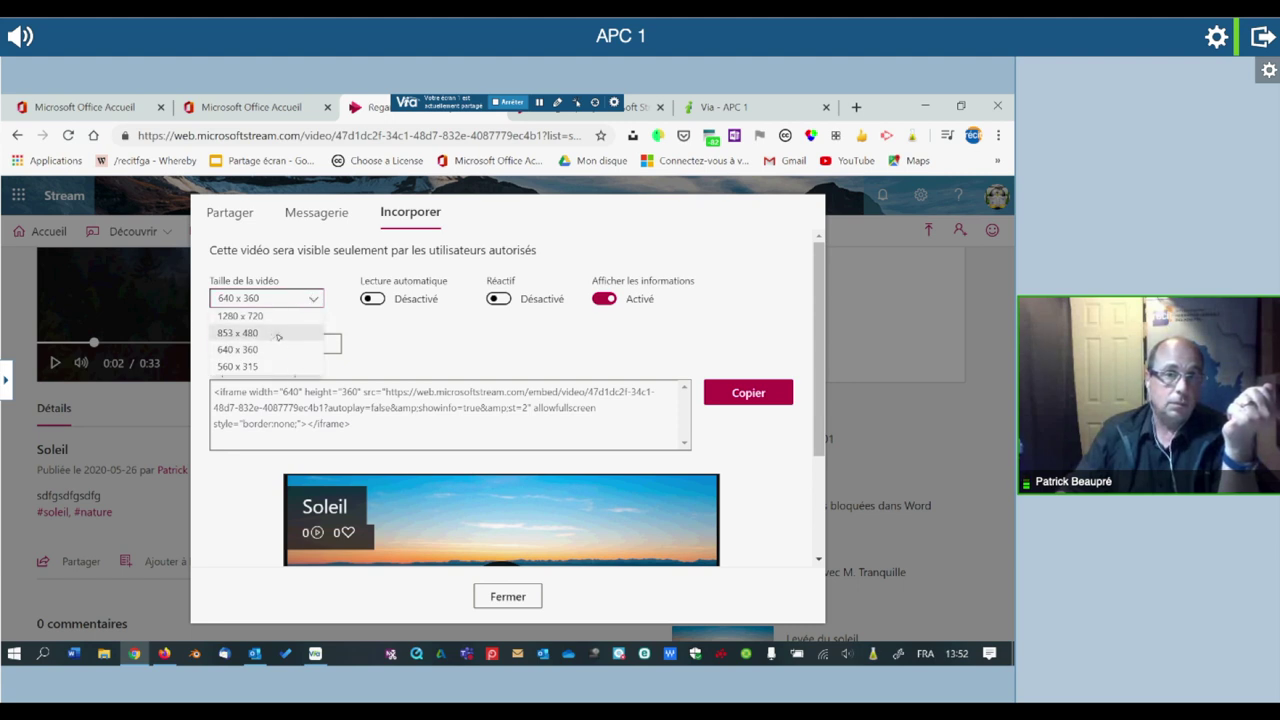
pyautogui.click(280, 334)
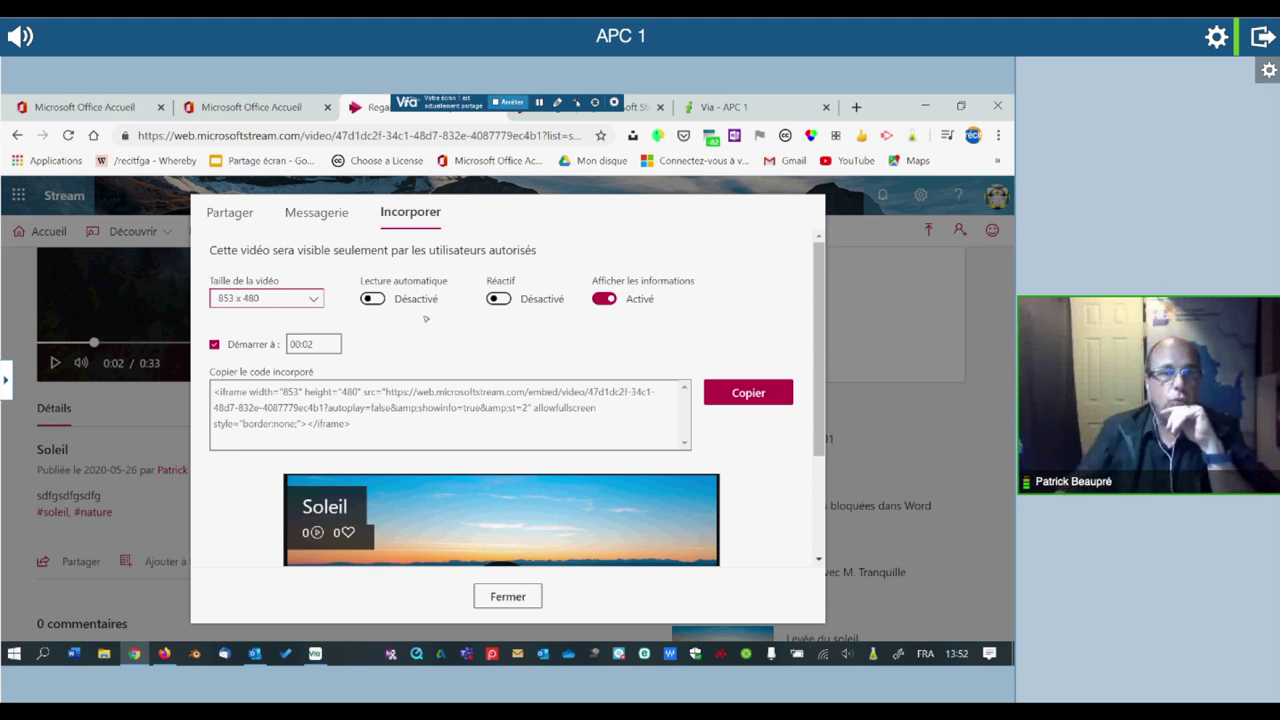
pyautogui.click(373, 298)
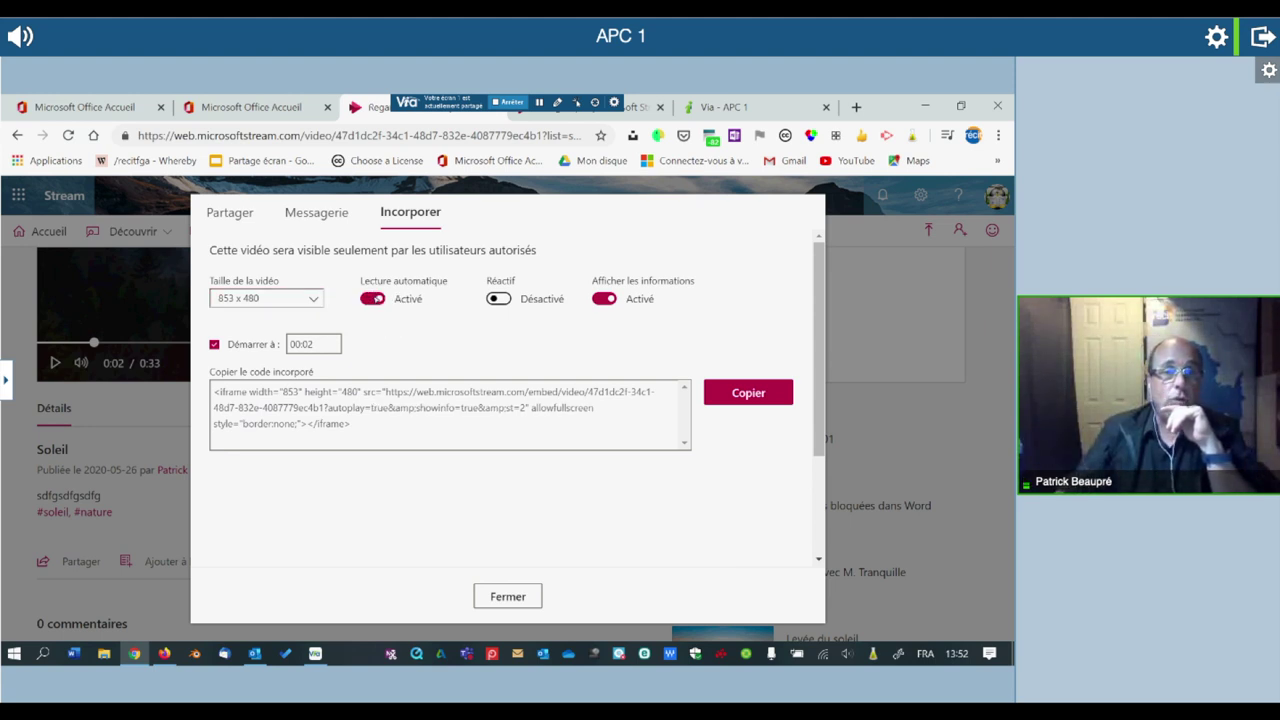
pyautogui.click(373, 298)
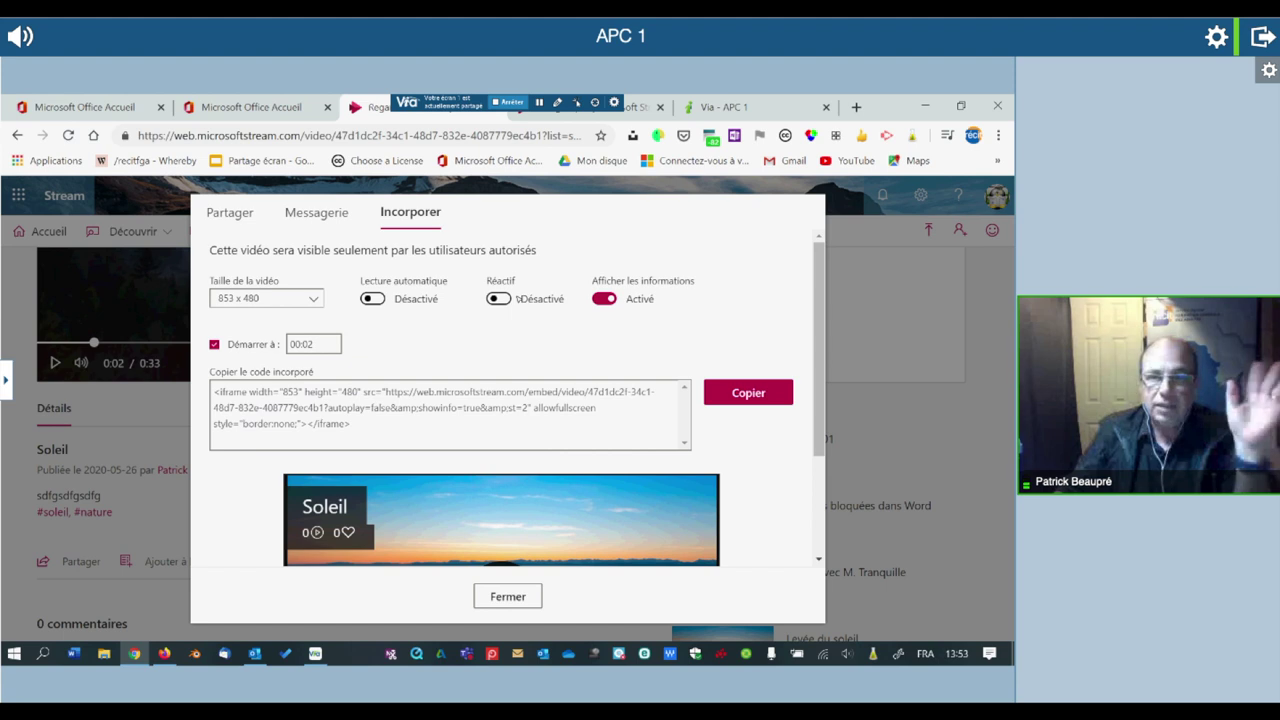
# - Review the embed code preview, then close the embed options
pyautogui.scroll(-1, 517, 298)
pyautogui.scroll(-1, 573, 338)
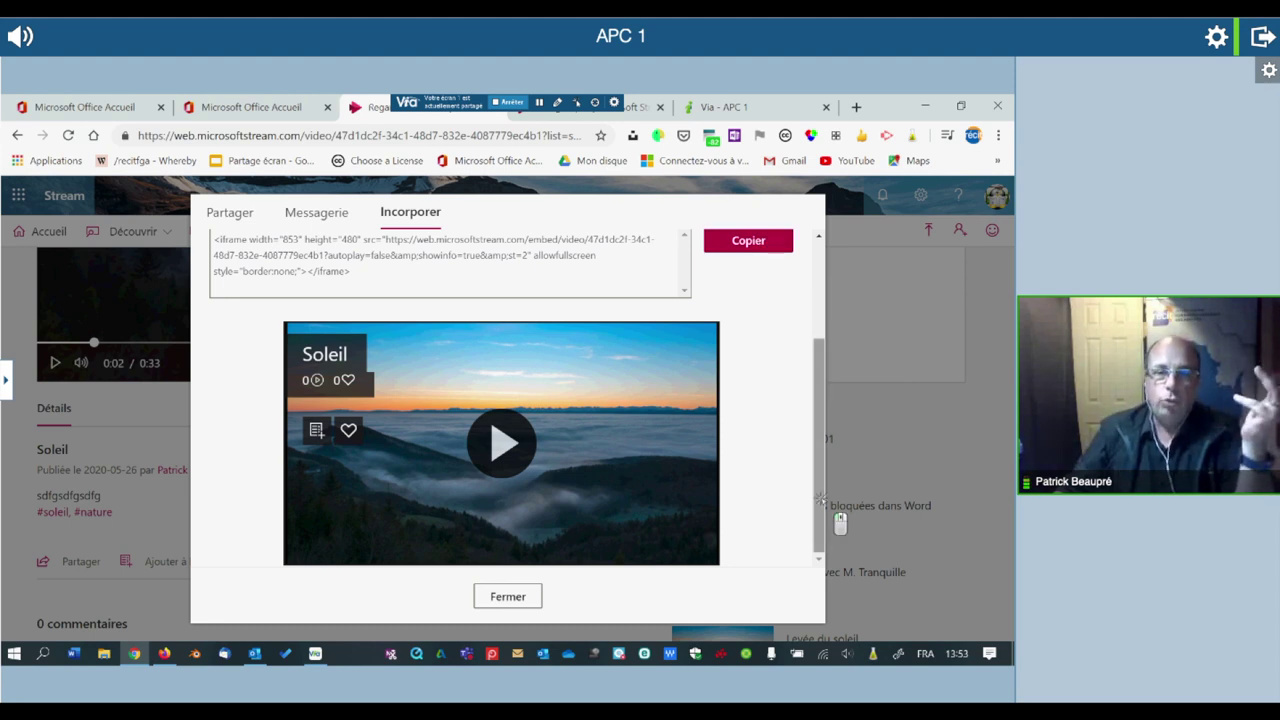
pyautogui.scroll(3, 710, 538)
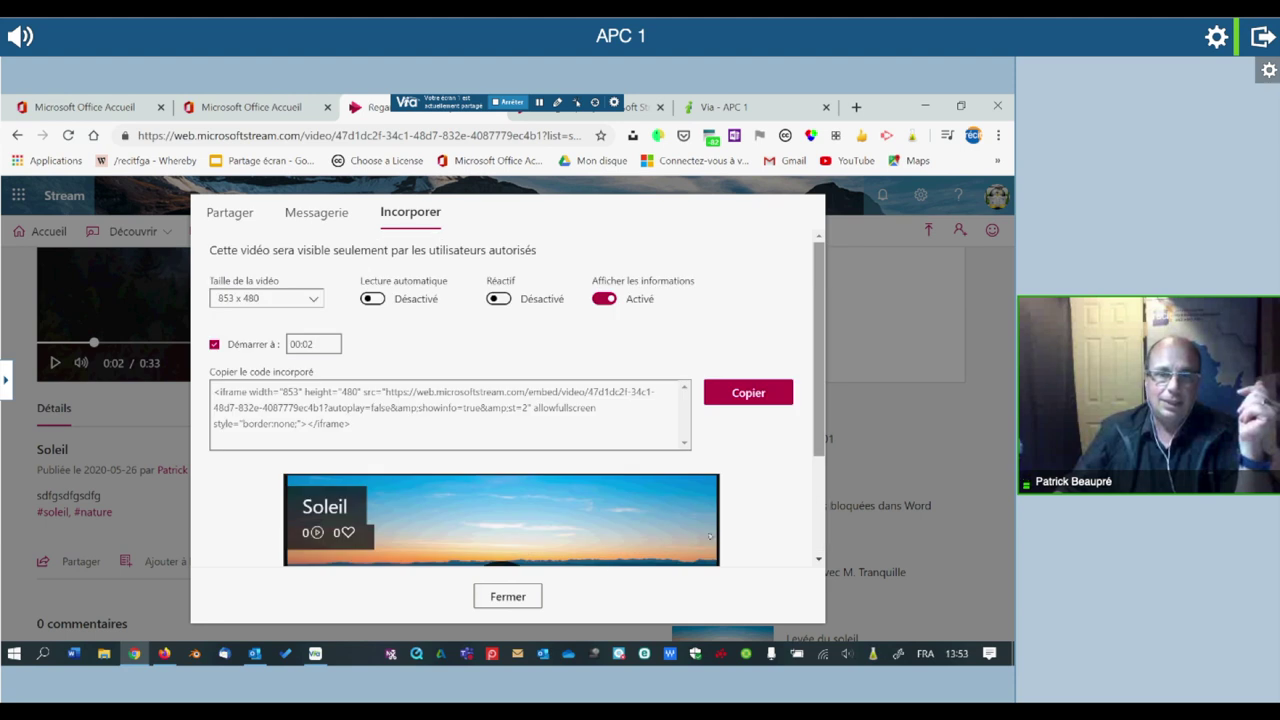
pyautogui.click(507, 597)
# - Dismiss the Soleil share dialog and open the Créer menu of creation choices
pyautogui.click(507, 597)
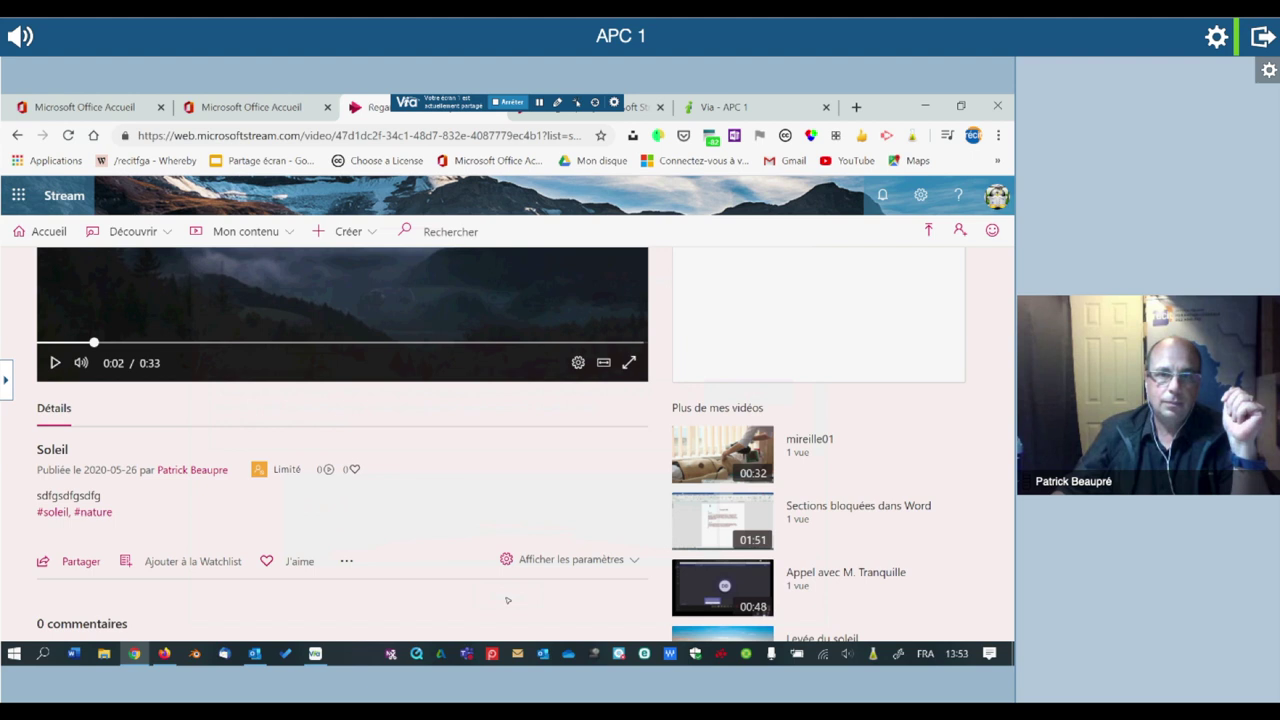
pyautogui.scroll(3, 480, 470)
pyautogui.scroll(-3, 472, 454)
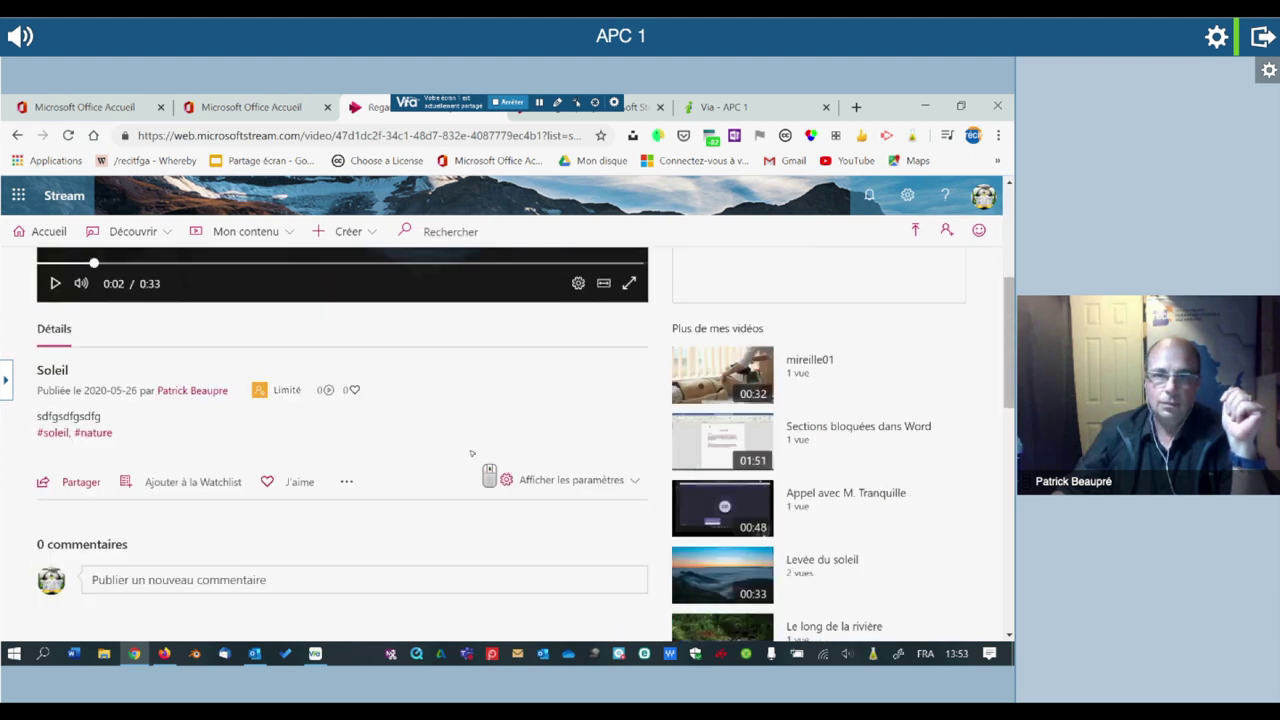
pyautogui.scroll(3, 472, 454)
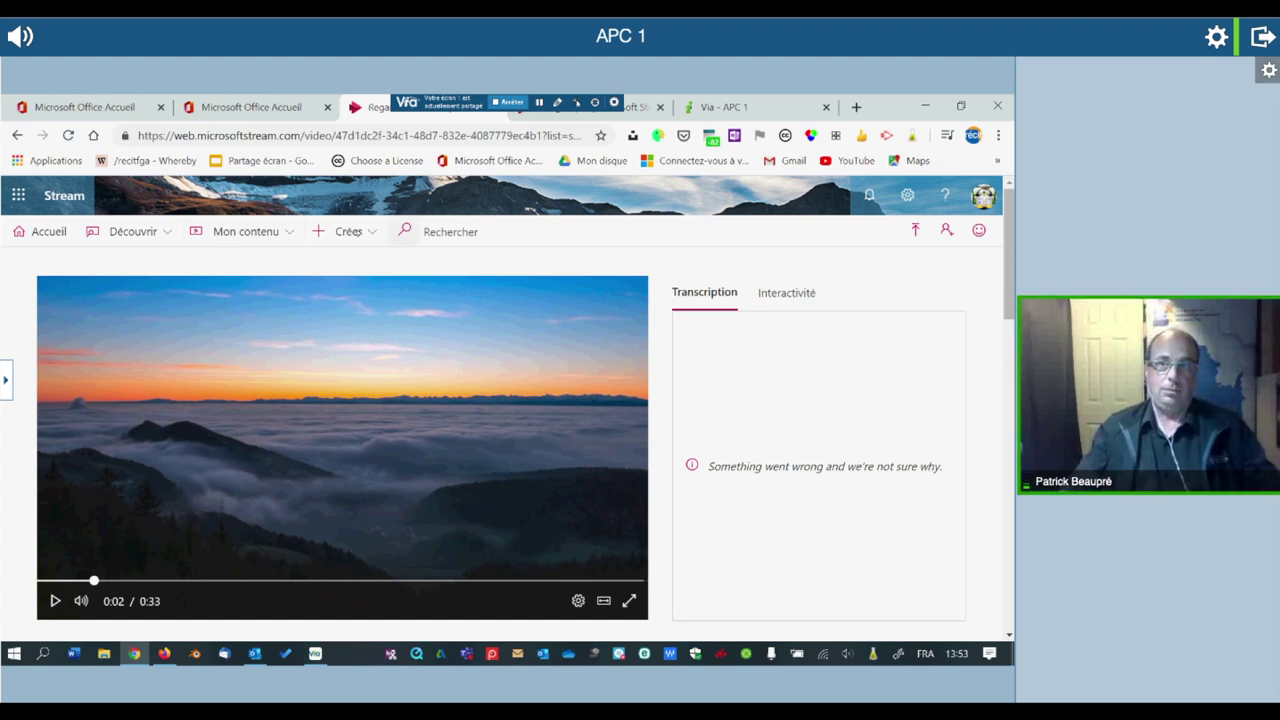
pyautogui.click(350, 236)
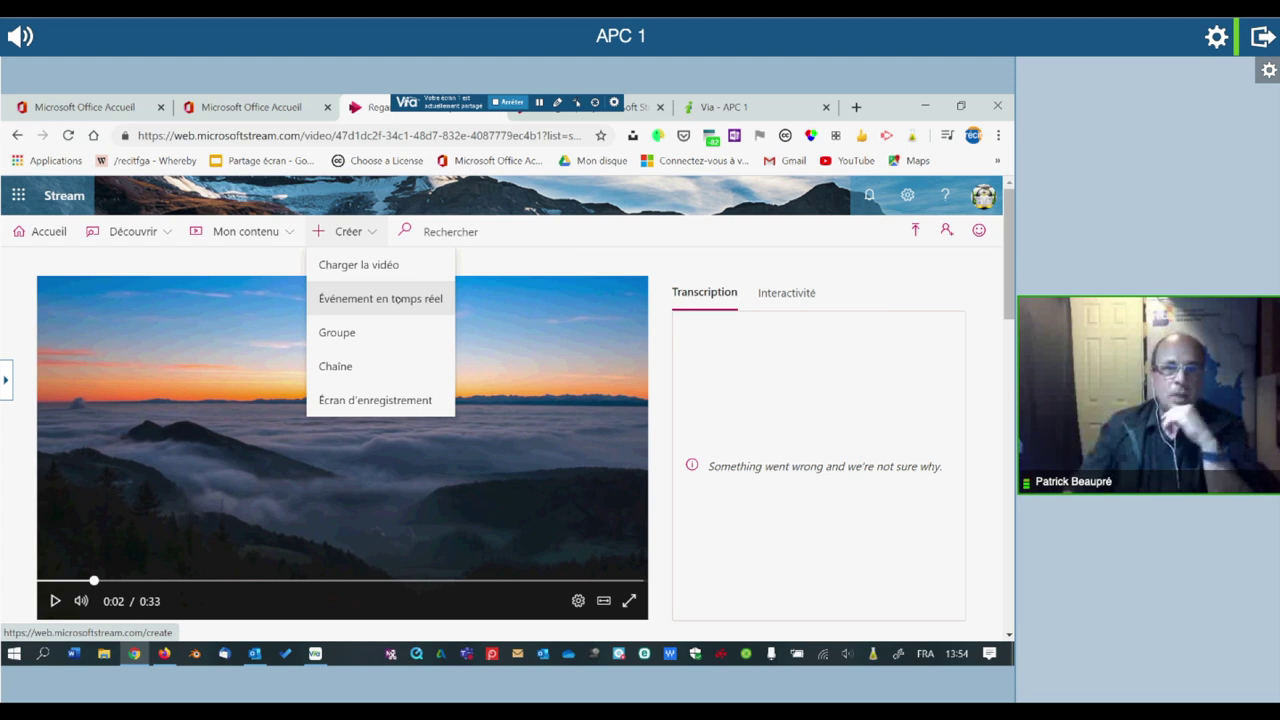
# - Start a new Événement en temps réel from the Créer menu
pyautogui.click(412, 310)
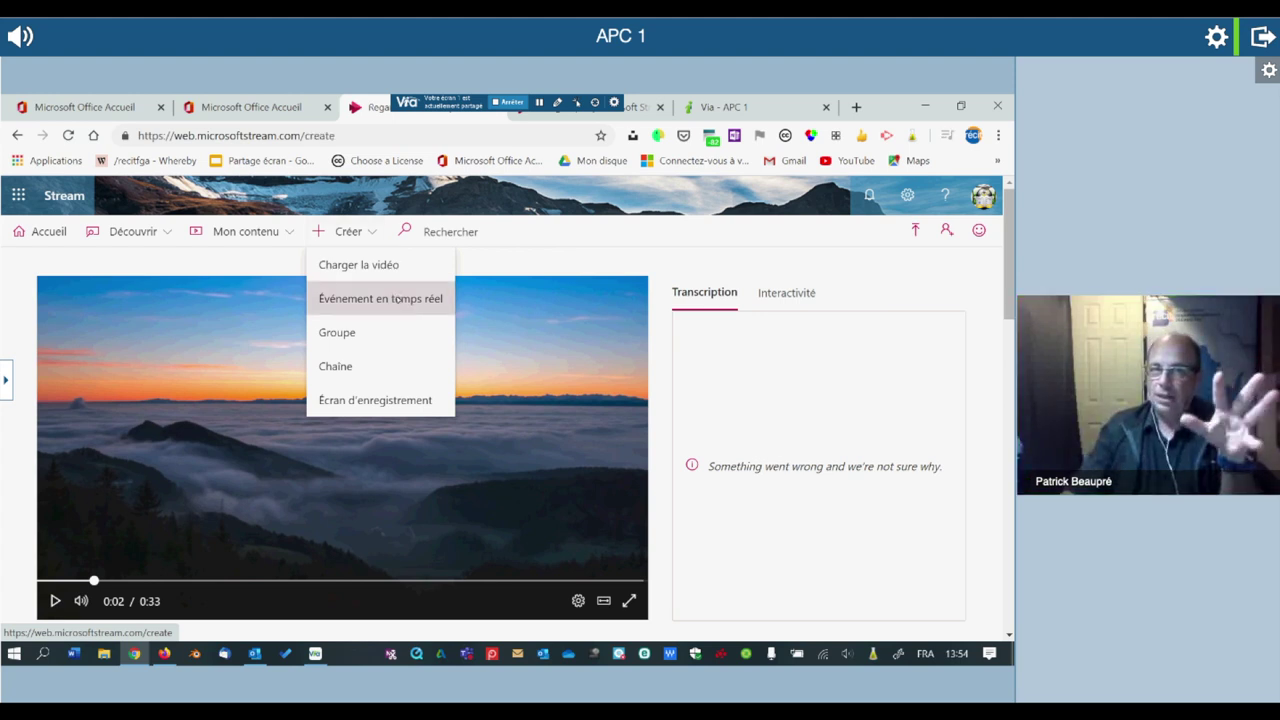
pyautogui.scroll(-1, 477, 417)
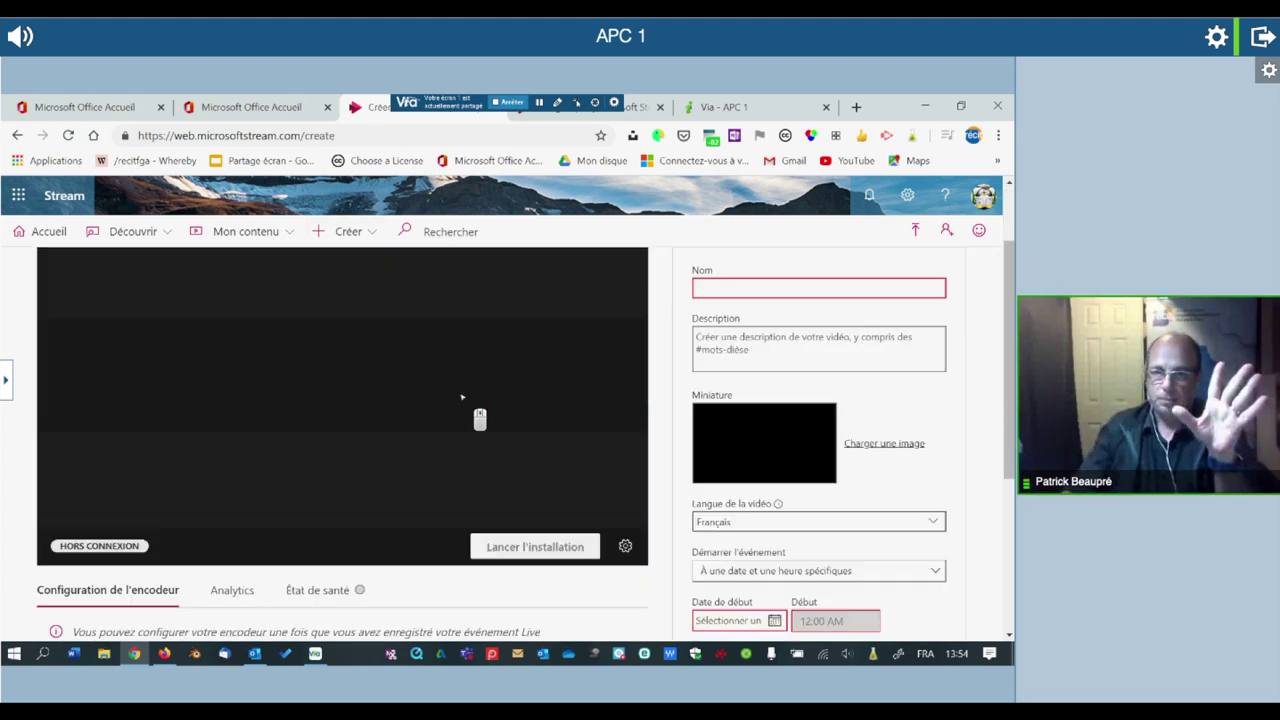
pyautogui.scroll(1, 477, 417)
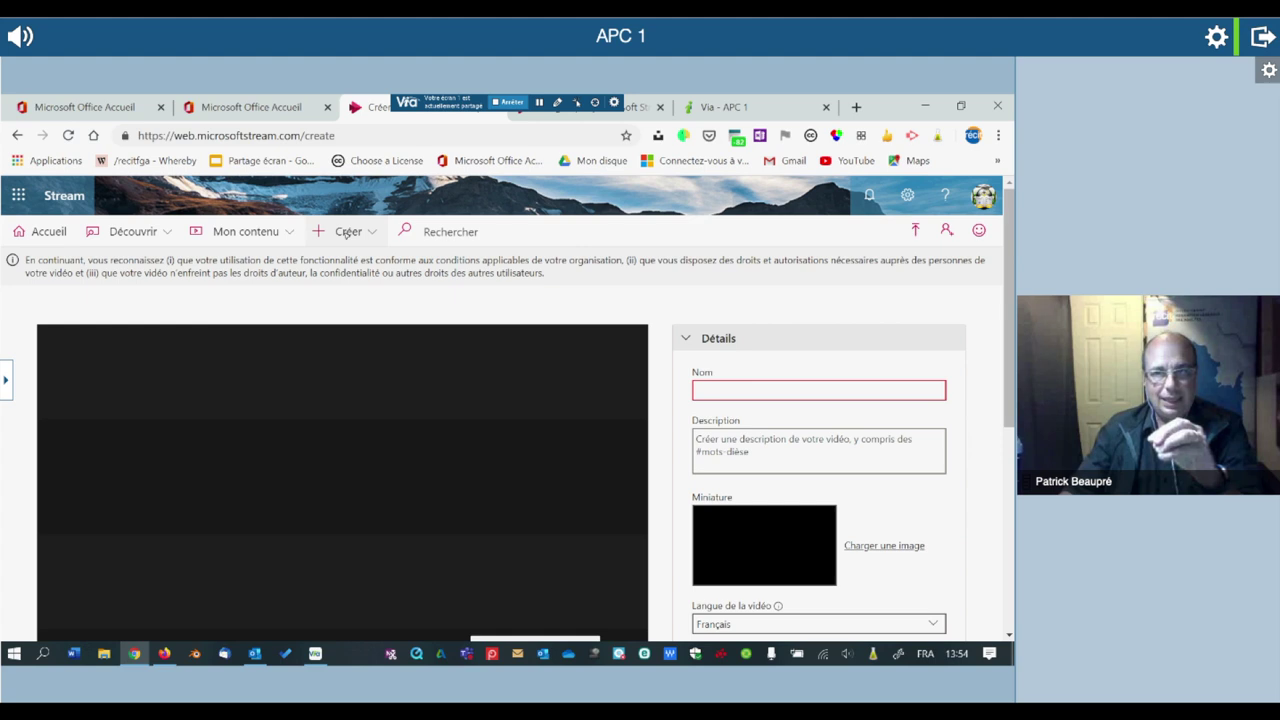
pyautogui.scroll(-2, 364, 256)
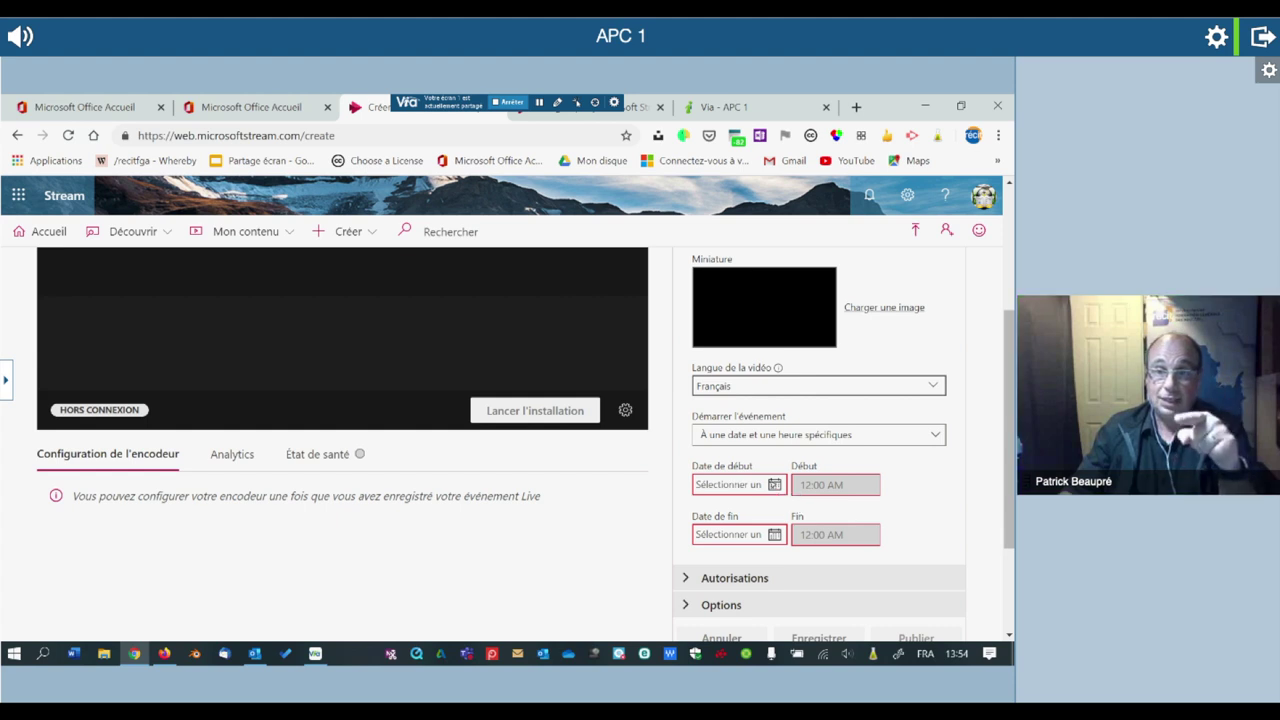
# - Set the live event's start date to 2020-05-29, keeping the 2:00 PM start time
pyautogui.click(774, 484)
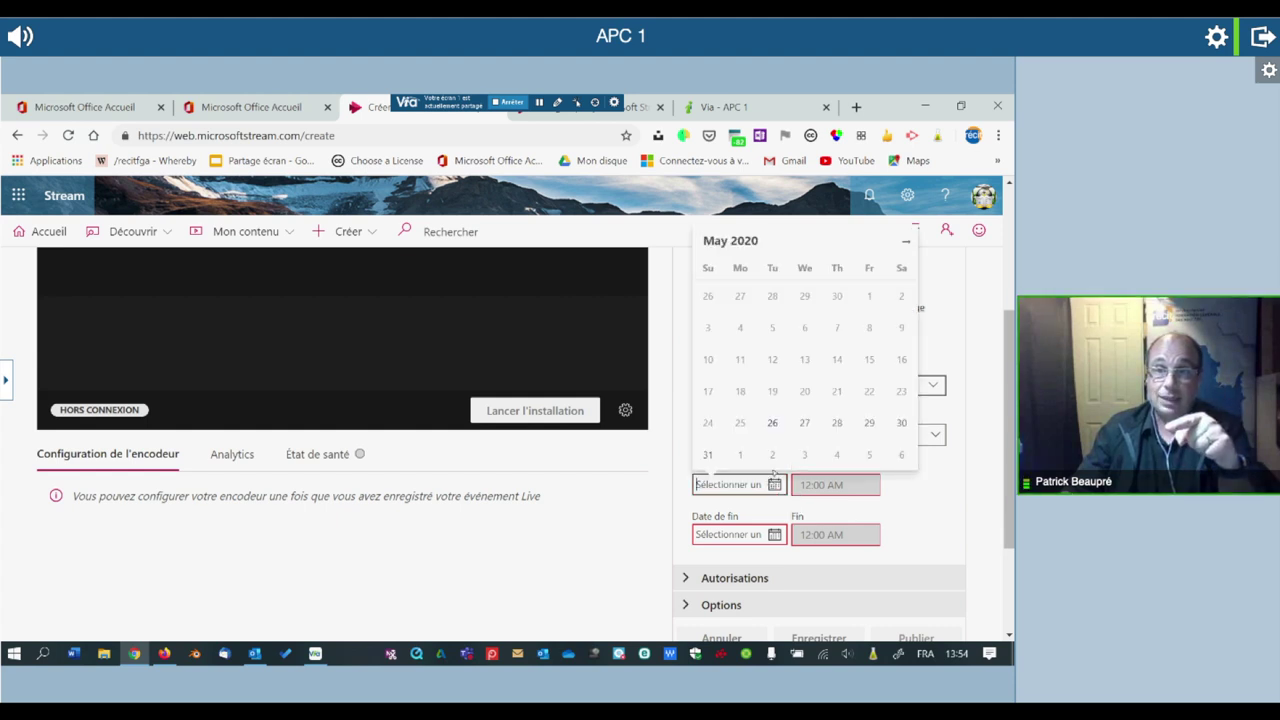
pyautogui.click(840, 423)
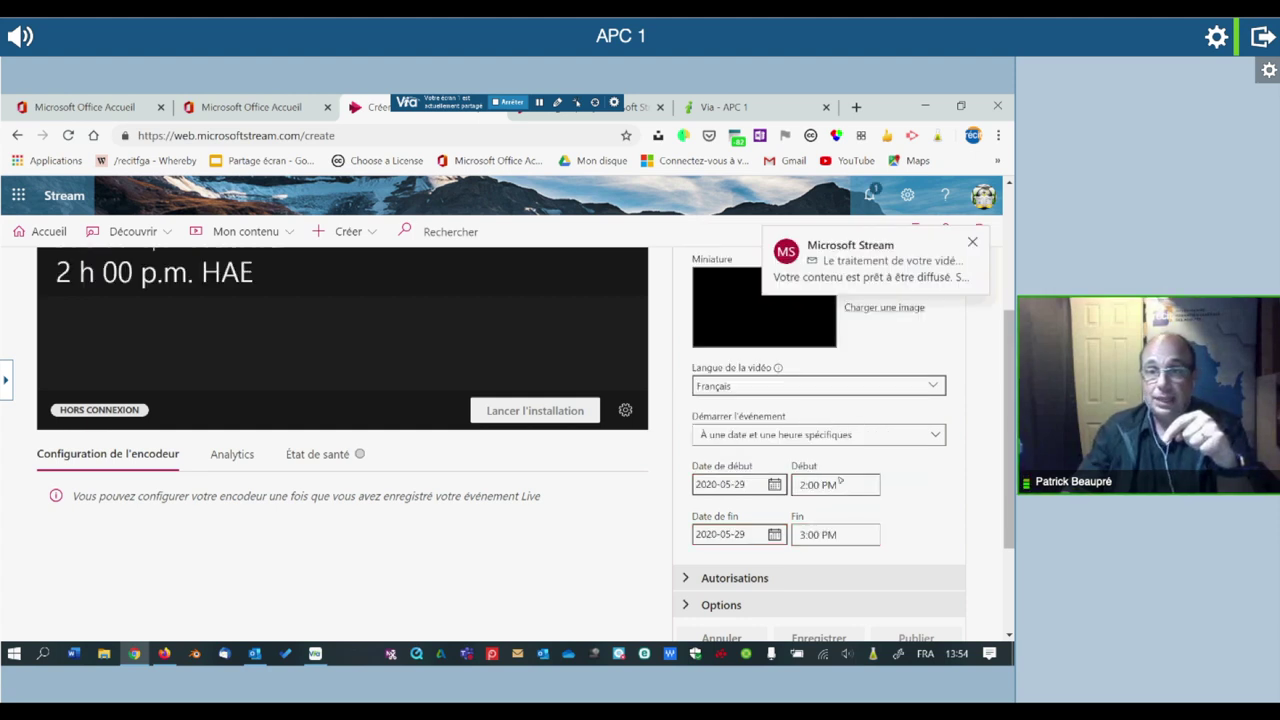
pyautogui.click(862, 487)
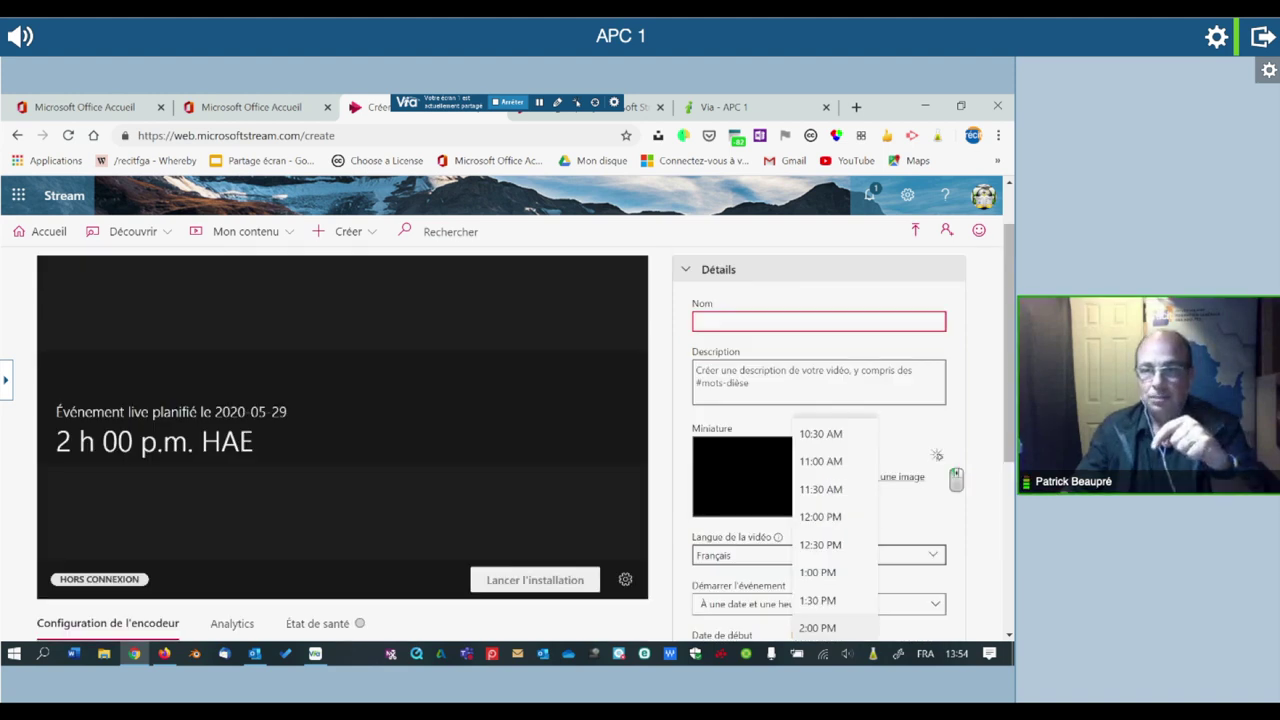
pyautogui.click(928, 493)
pyautogui.scroll(-1, 940, 457)
pyautogui.scroll(-1, 925, 555)
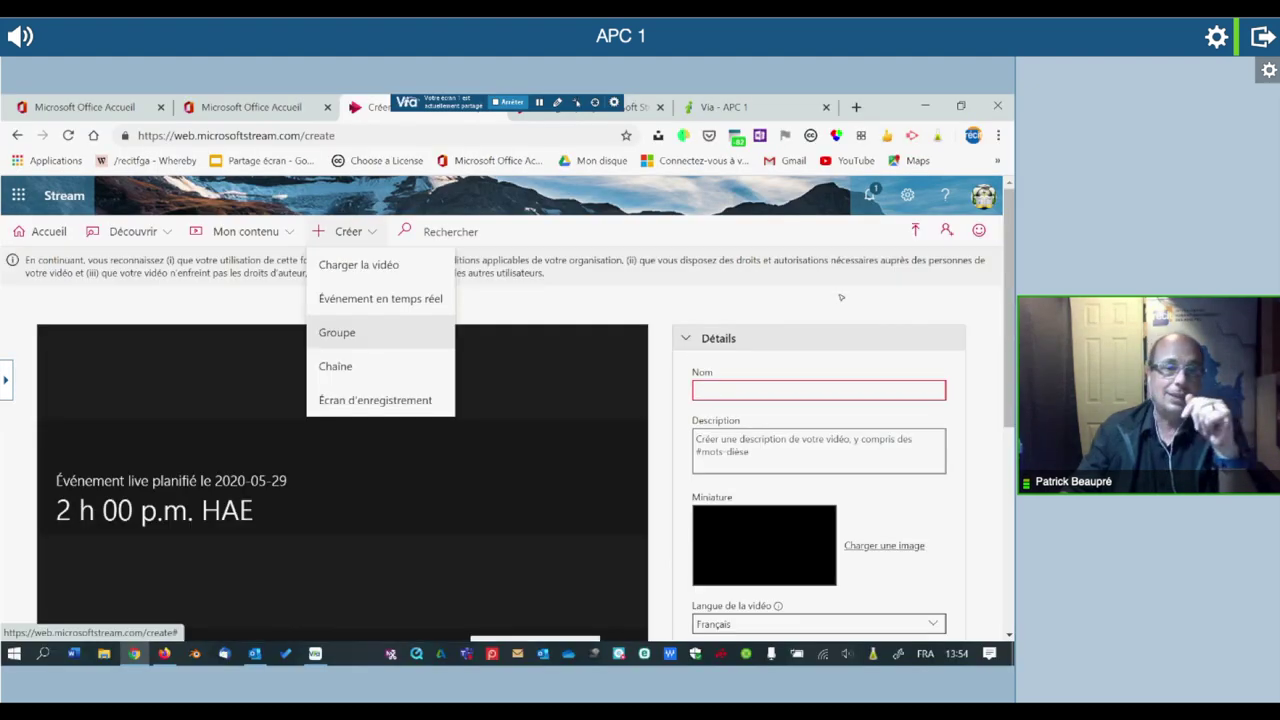
pyautogui.click(337, 332)
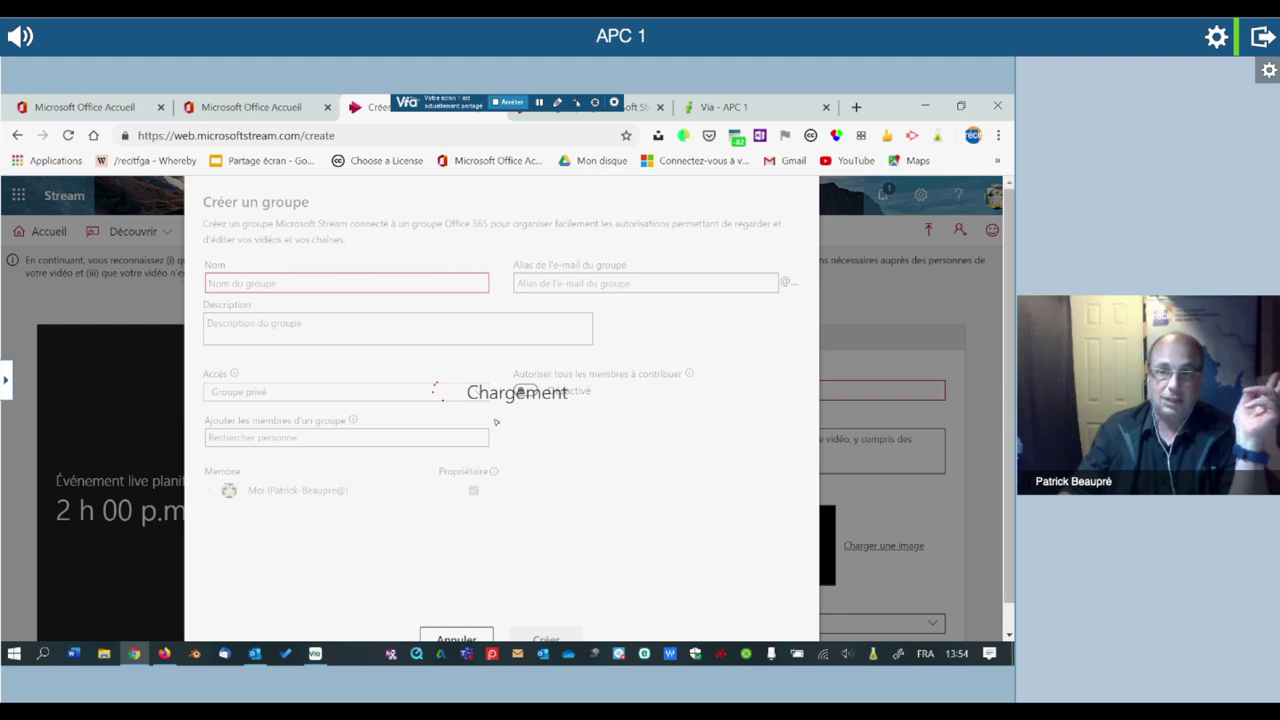
pyautogui.press('Escape')
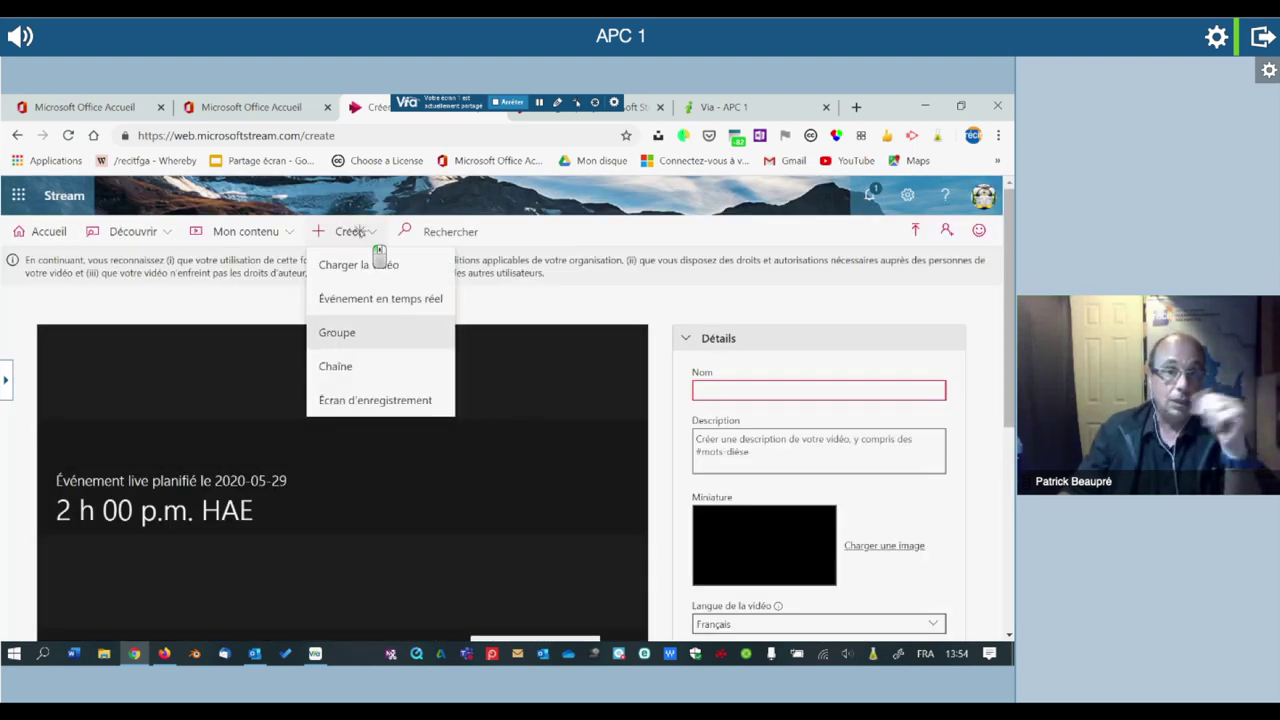
pyautogui.click(343, 330)
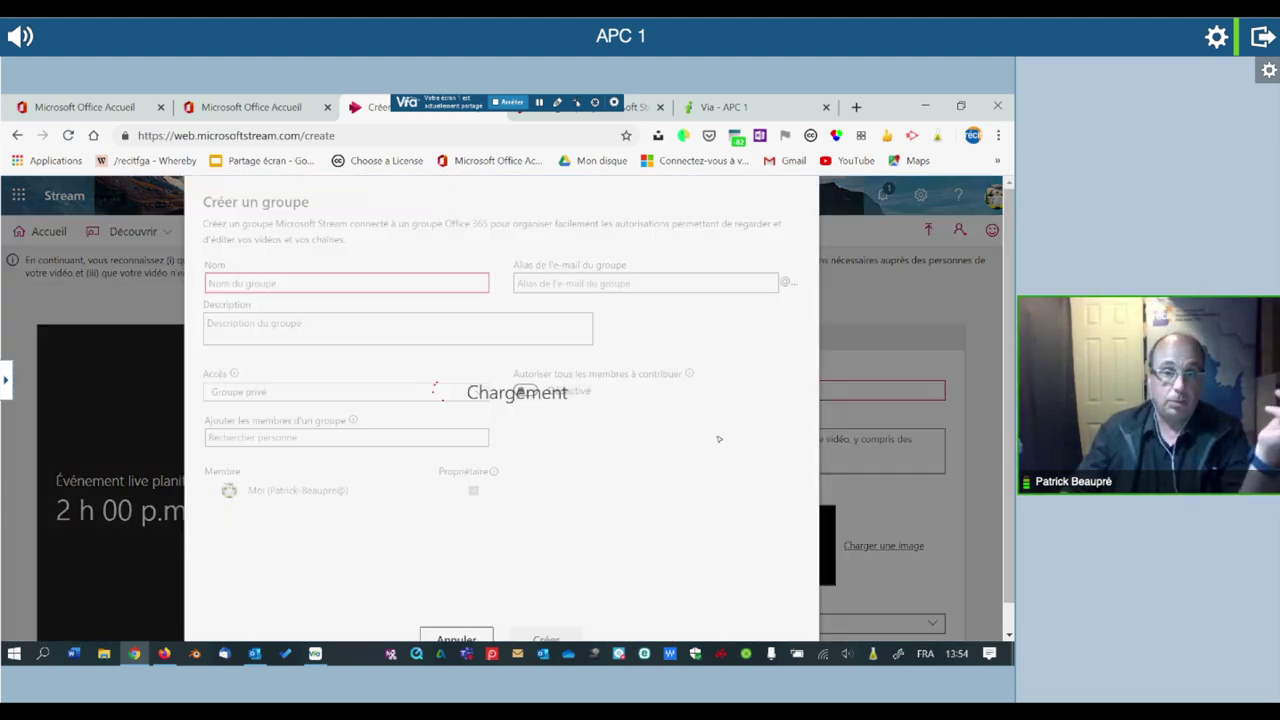
pyautogui.click(454, 634)
pyautogui.click(360, 228)
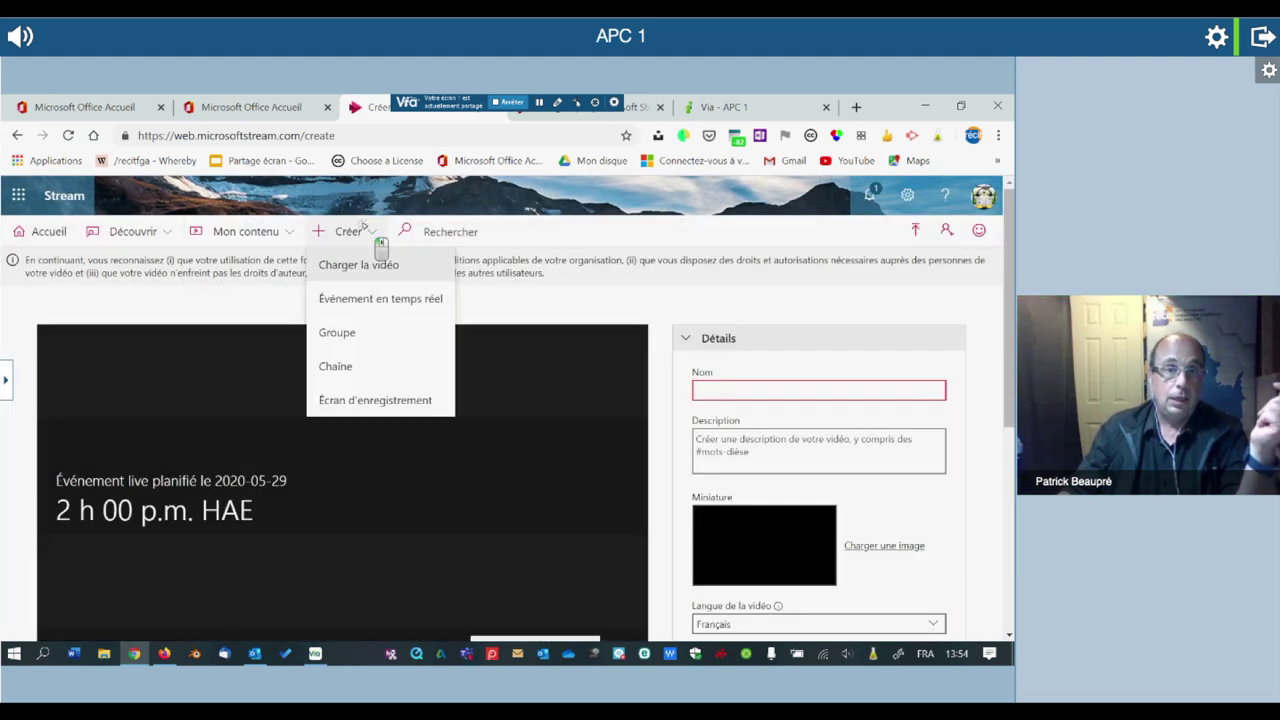
# - Open the screen recorder, check available cameras, and choose the Realtek Audio microphone
pyautogui.click(357, 400)
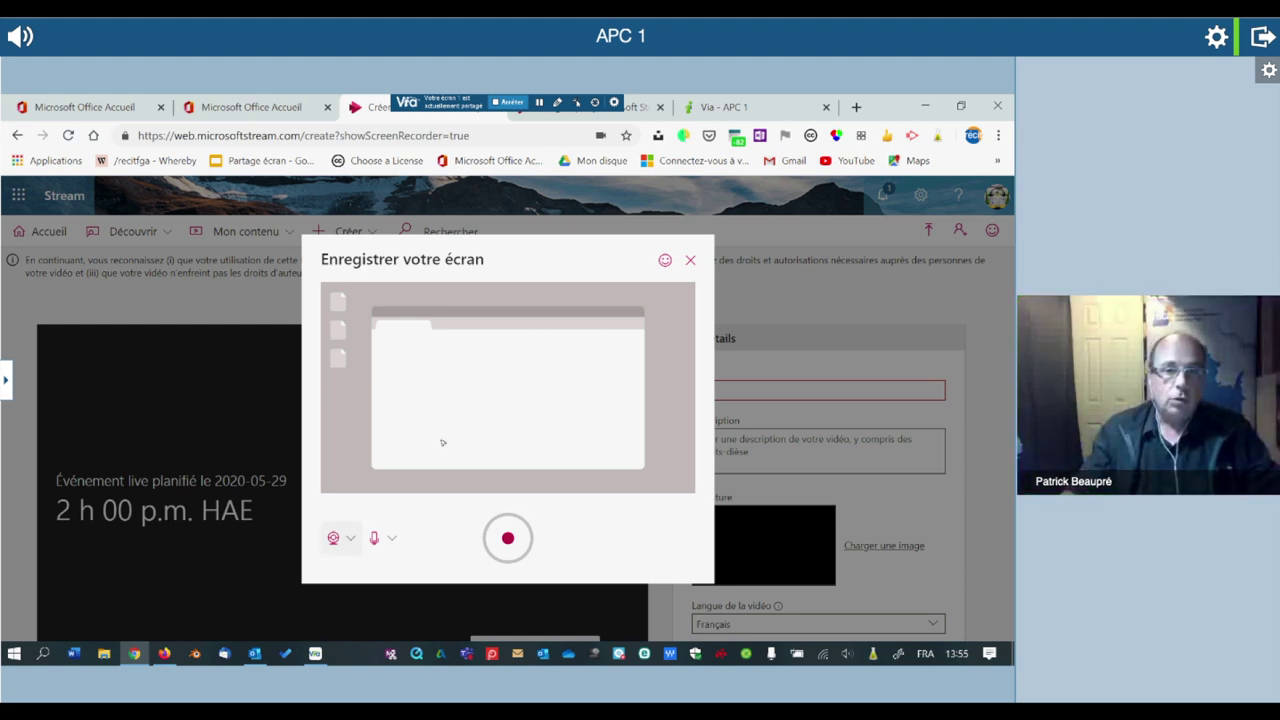
pyautogui.click(334, 539)
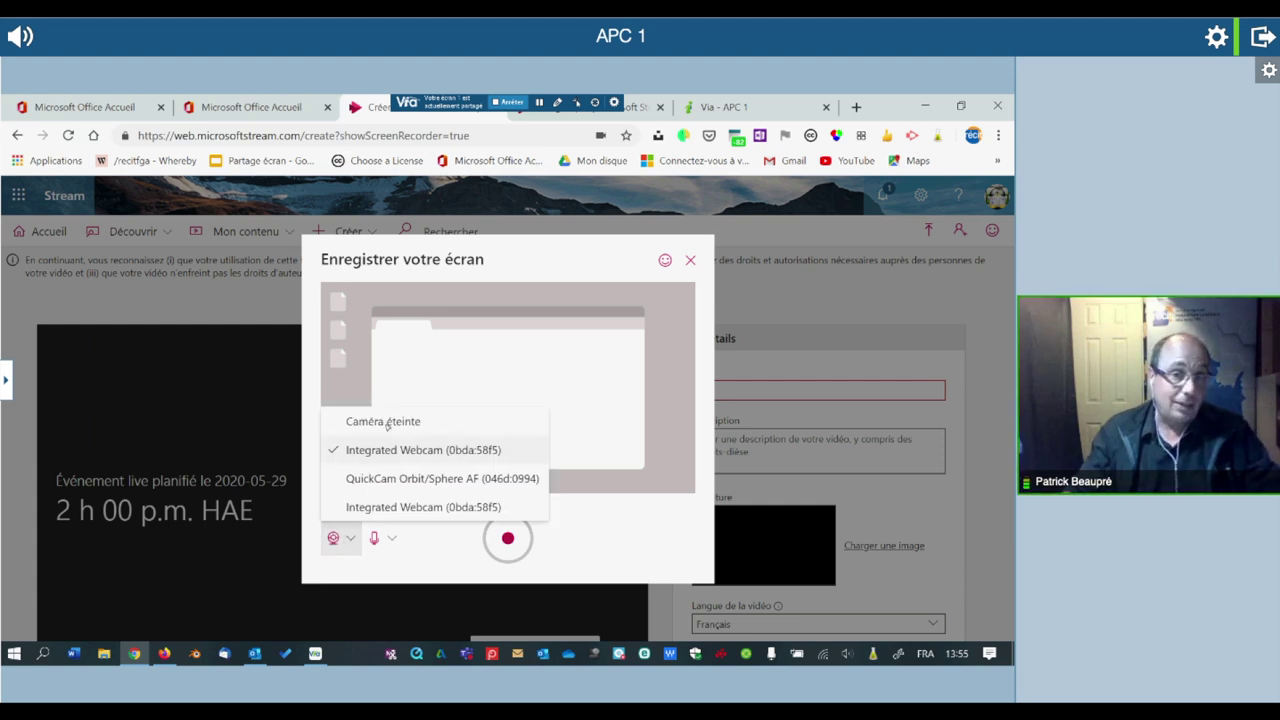
pyautogui.click(414, 401)
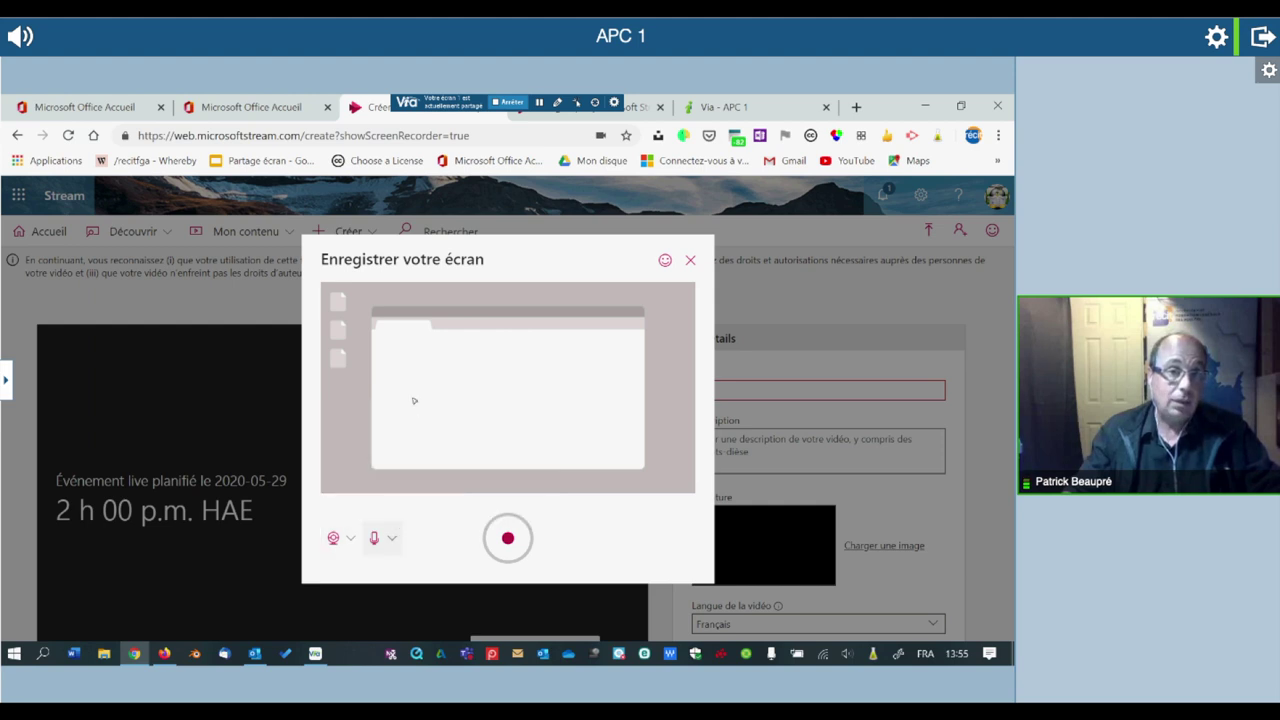
pyautogui.click(381, 538)
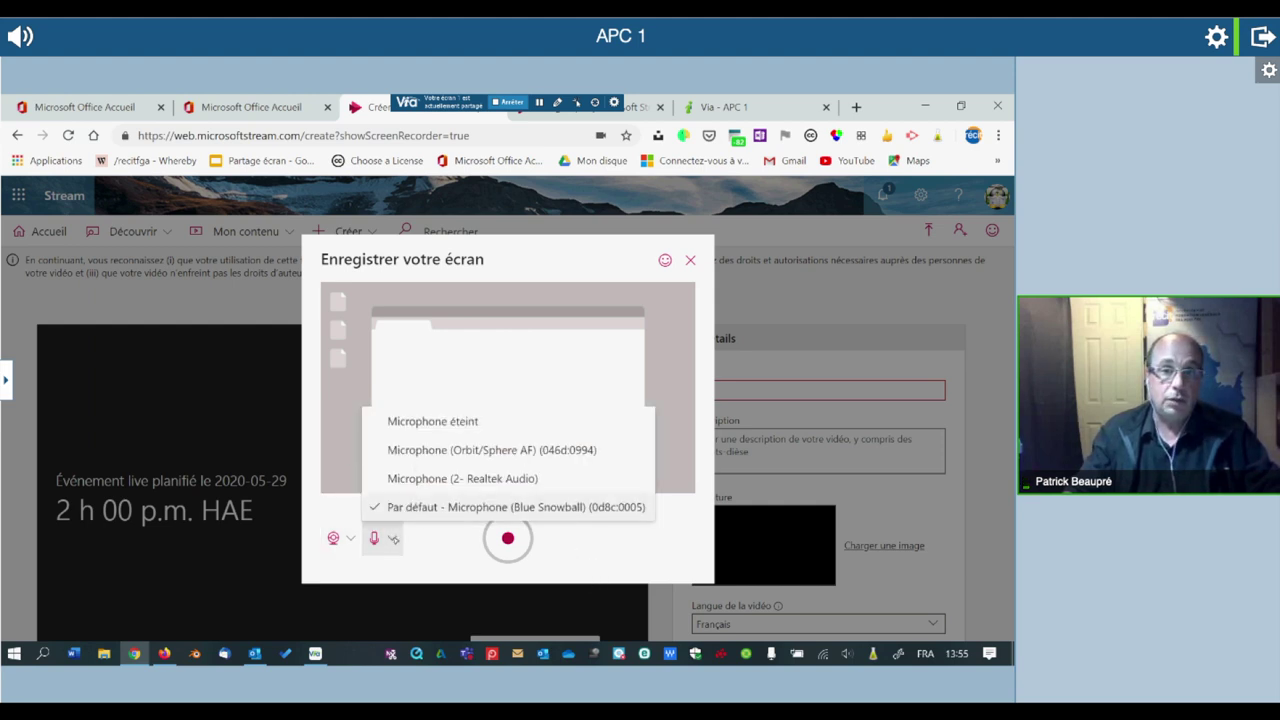
pyautogui.click(466, 478)
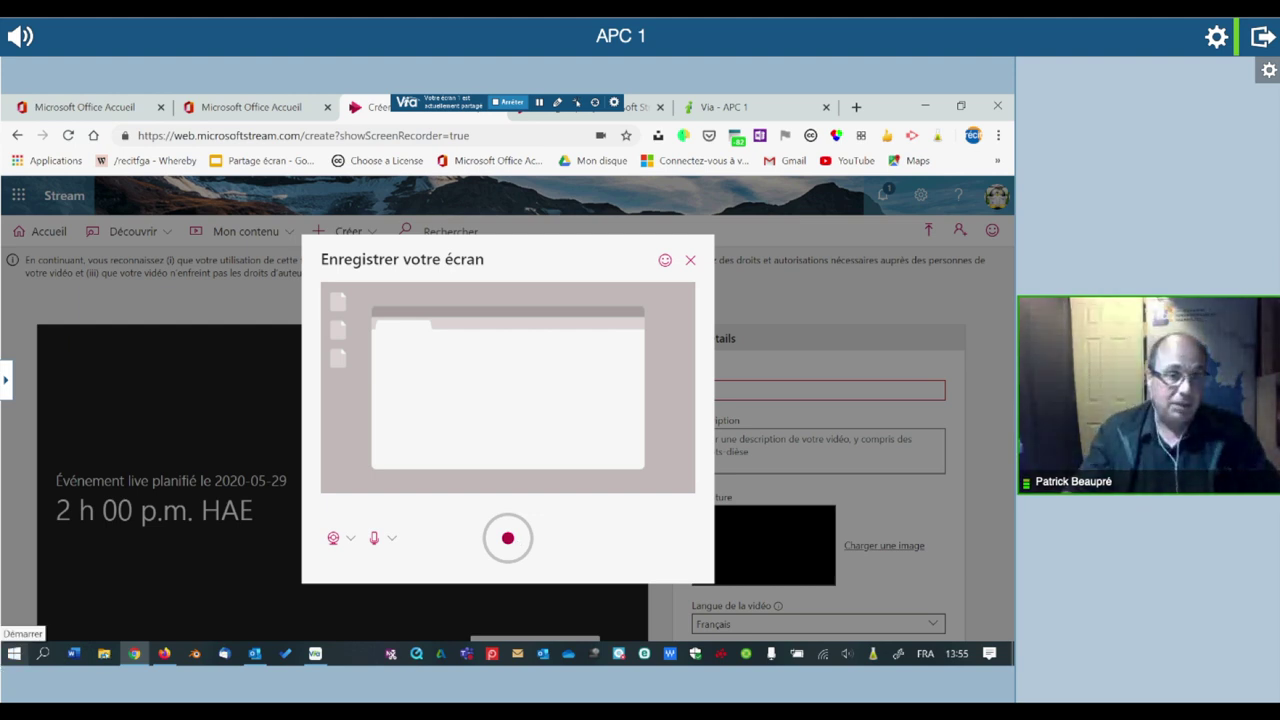
# - Try to start recording twice, dismissing the device unavailable warning each time
pyautogui.moveTo(134, 653)
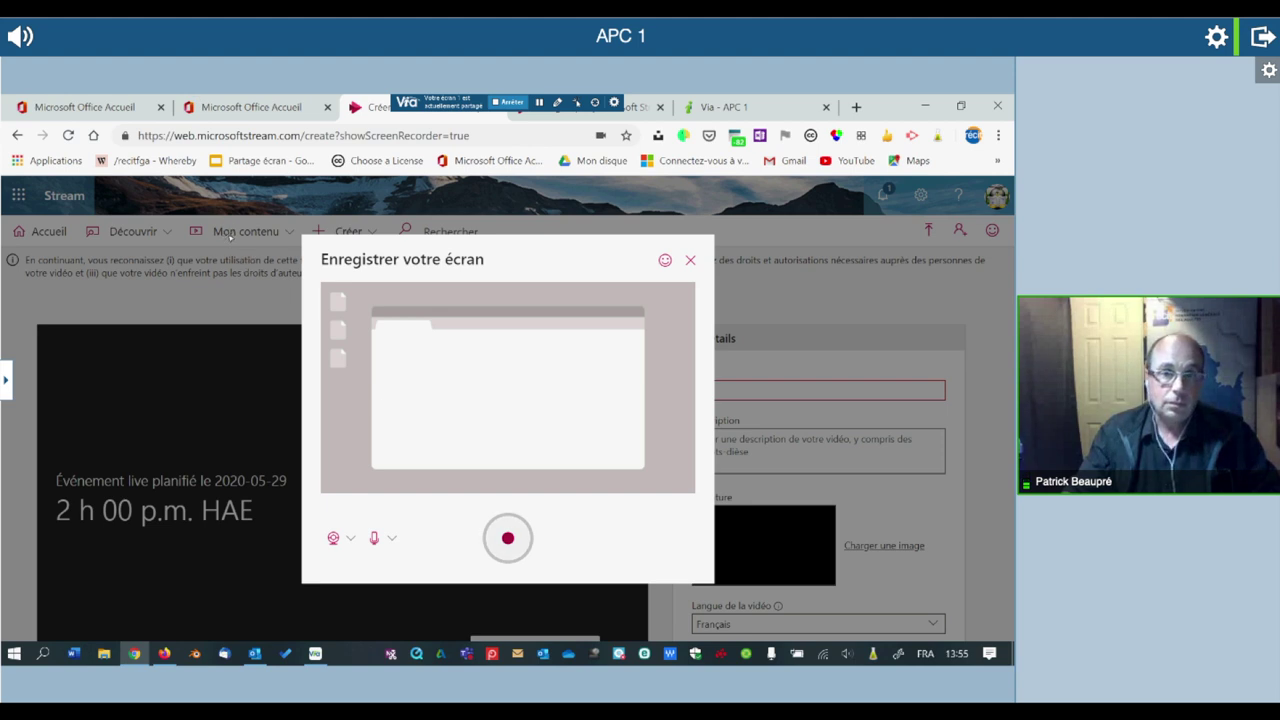
pyautogui.click(510, 541)
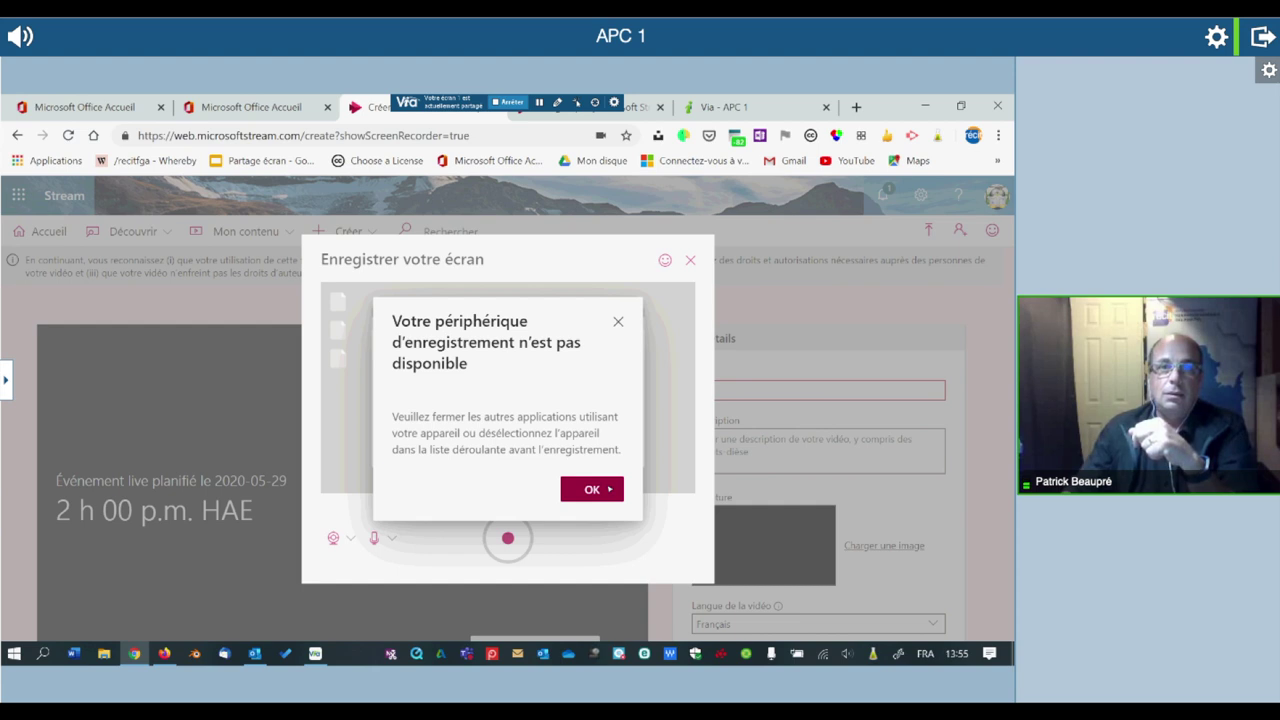
pyautogui.click(605, 489)
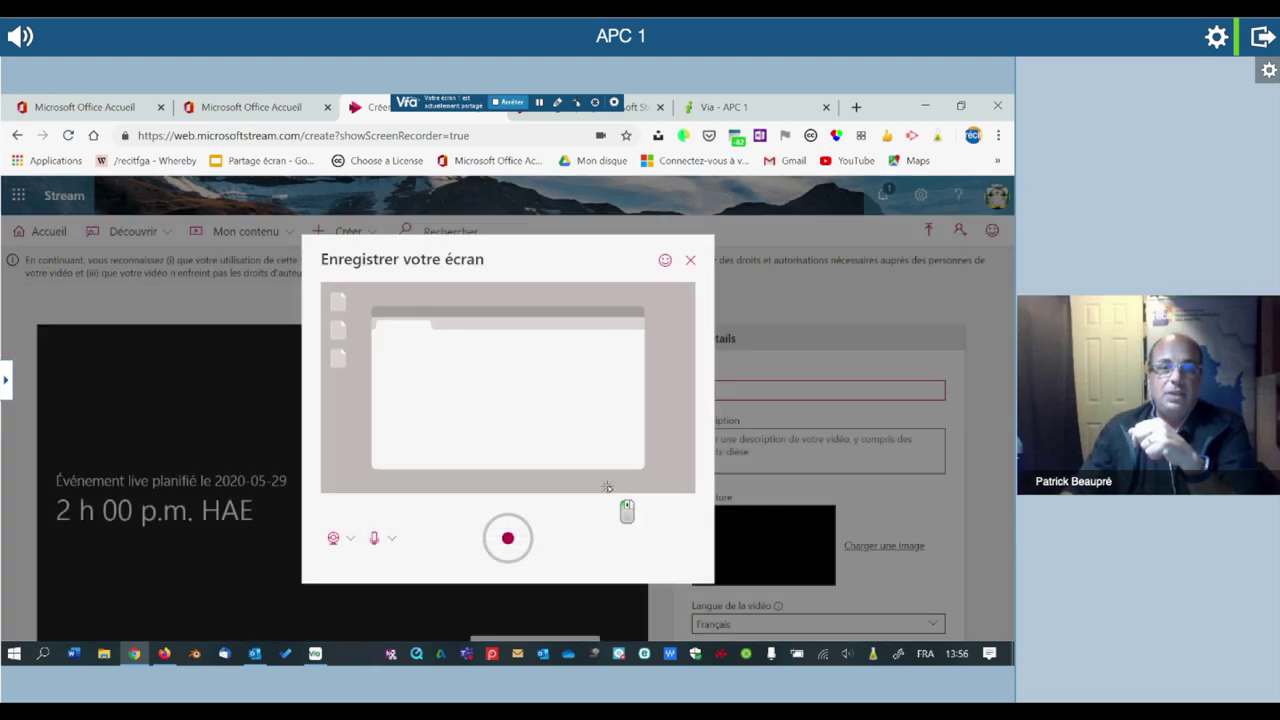
pyautogui.click(526, 533)
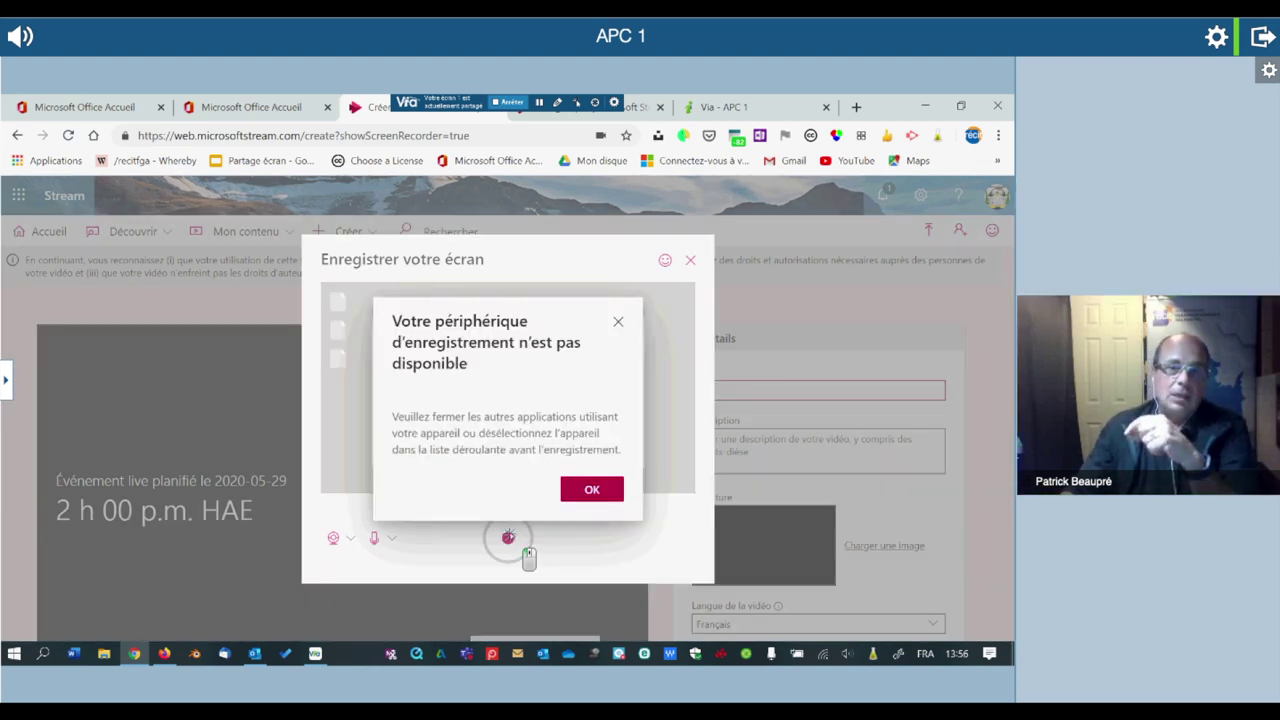
pyautogui.click(566, 495)
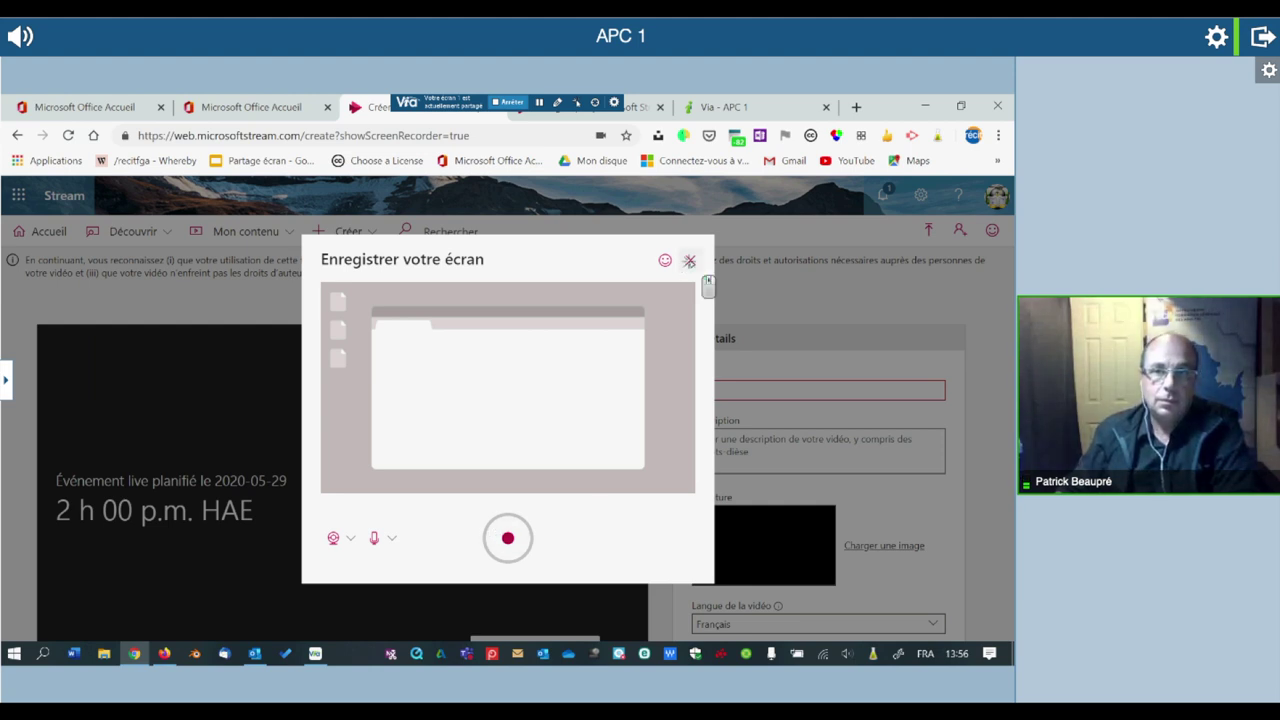
# - Close the screen recorder and Créer menu, then review the live event's date settings
pyautogui.click(690, 260)
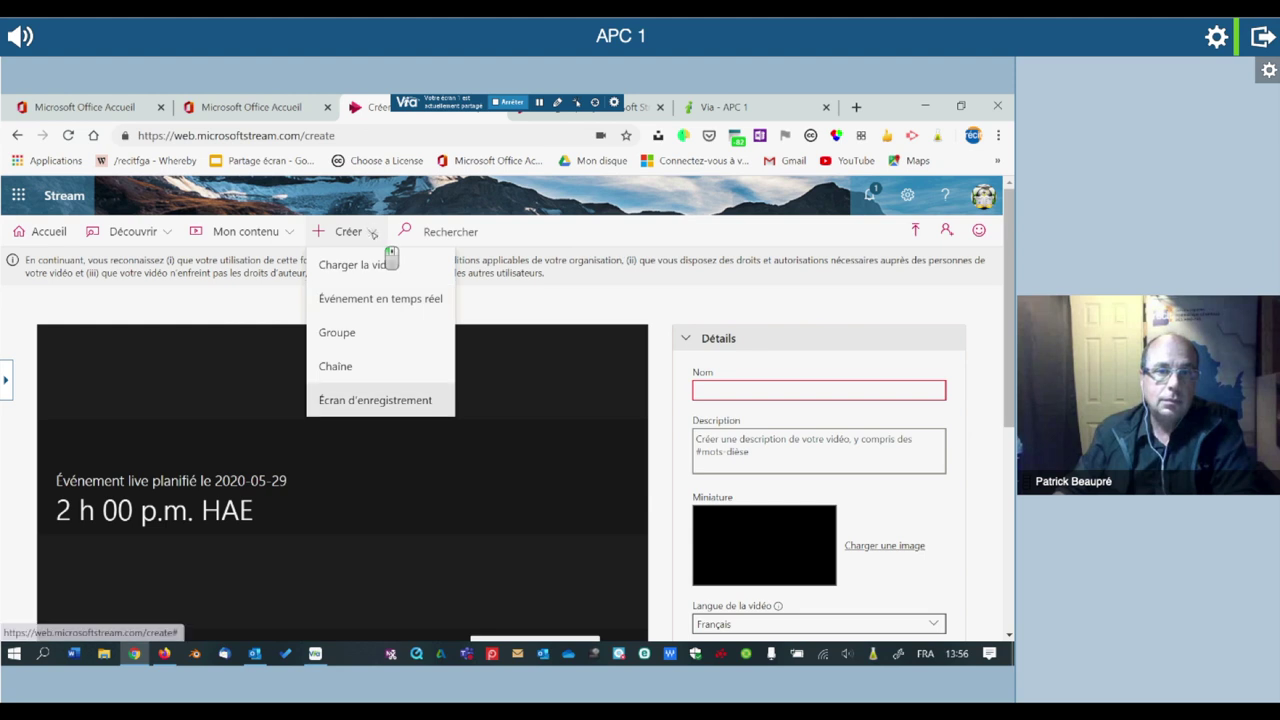
pyautogui.click(399, 399)
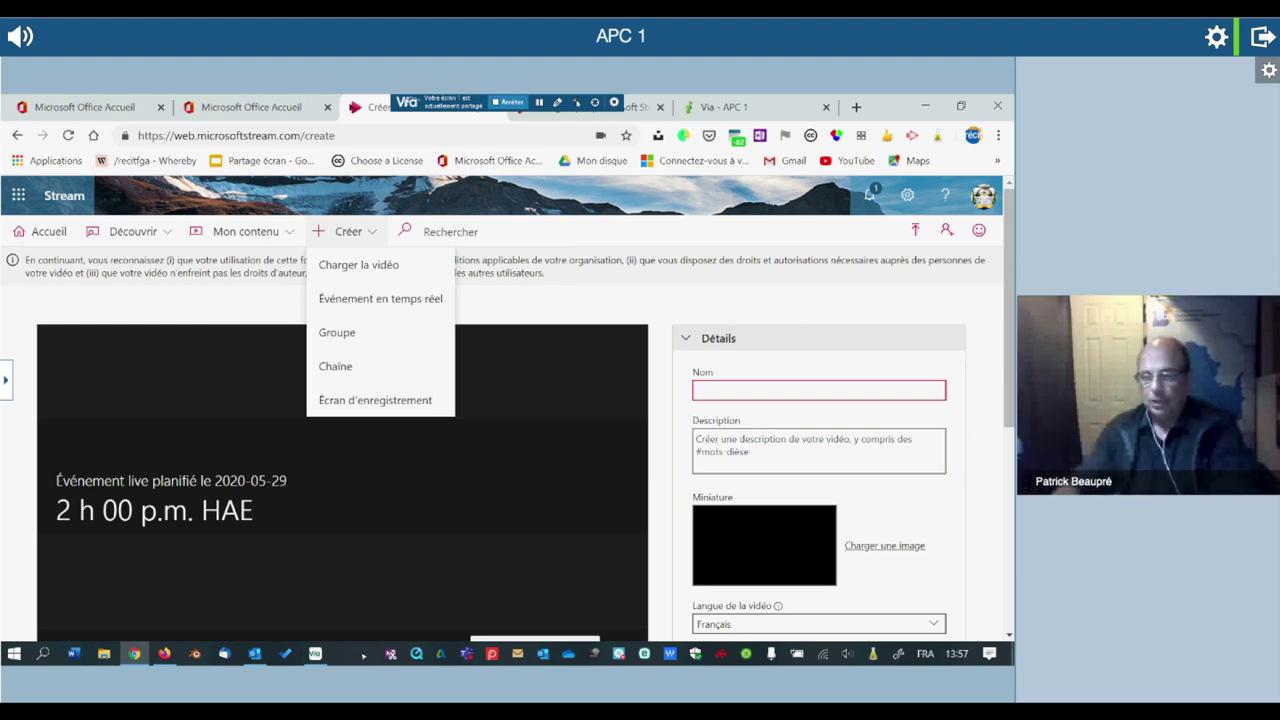
pyautogui.click(697, 306)
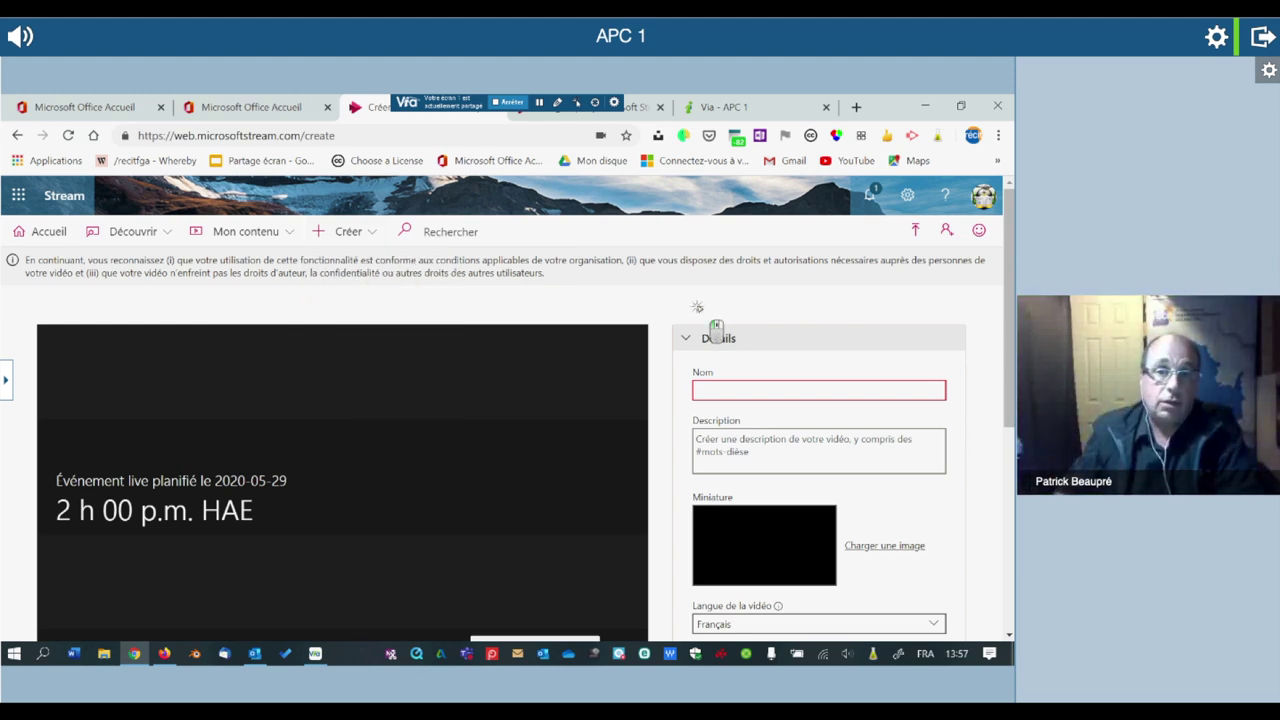
pyautogui.scroll(-3, 492, 309)
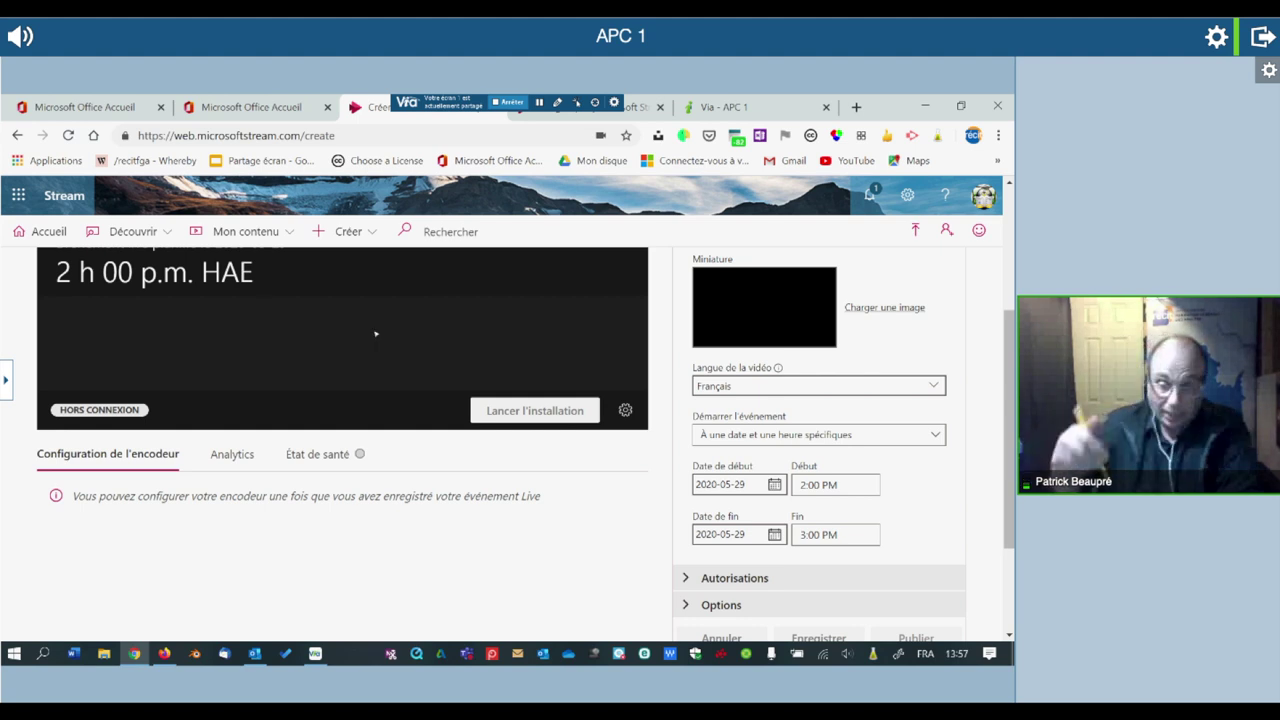
pyautogui.scroll(3, 375, 333)
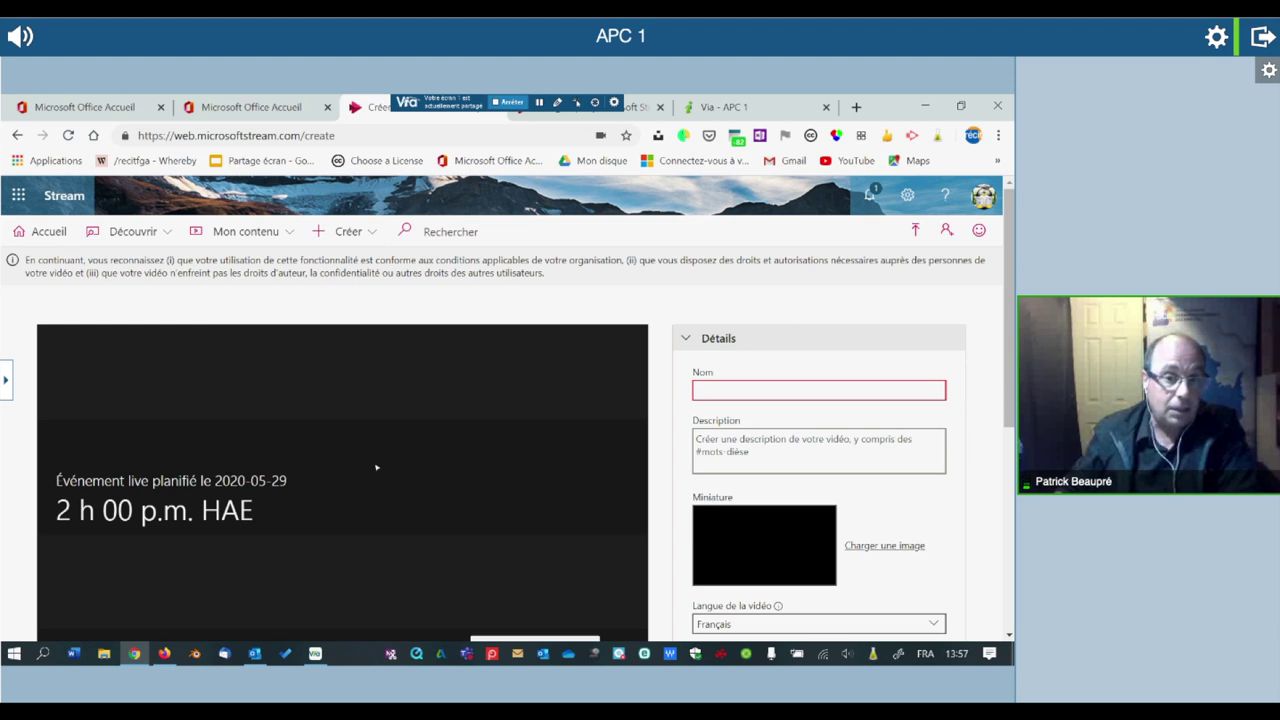
# - Launch File Explorer from the Windows Start menu
pyautogui.moveTo(269, 650)
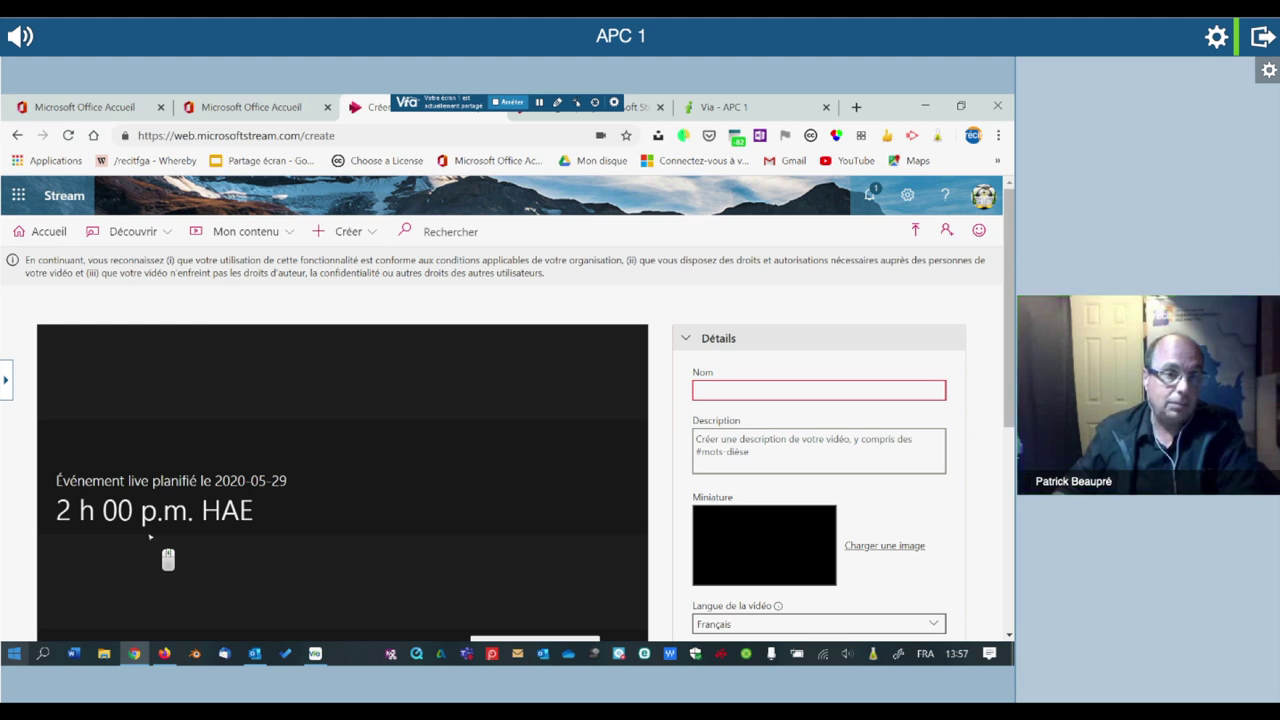
pyautogui.press('super')
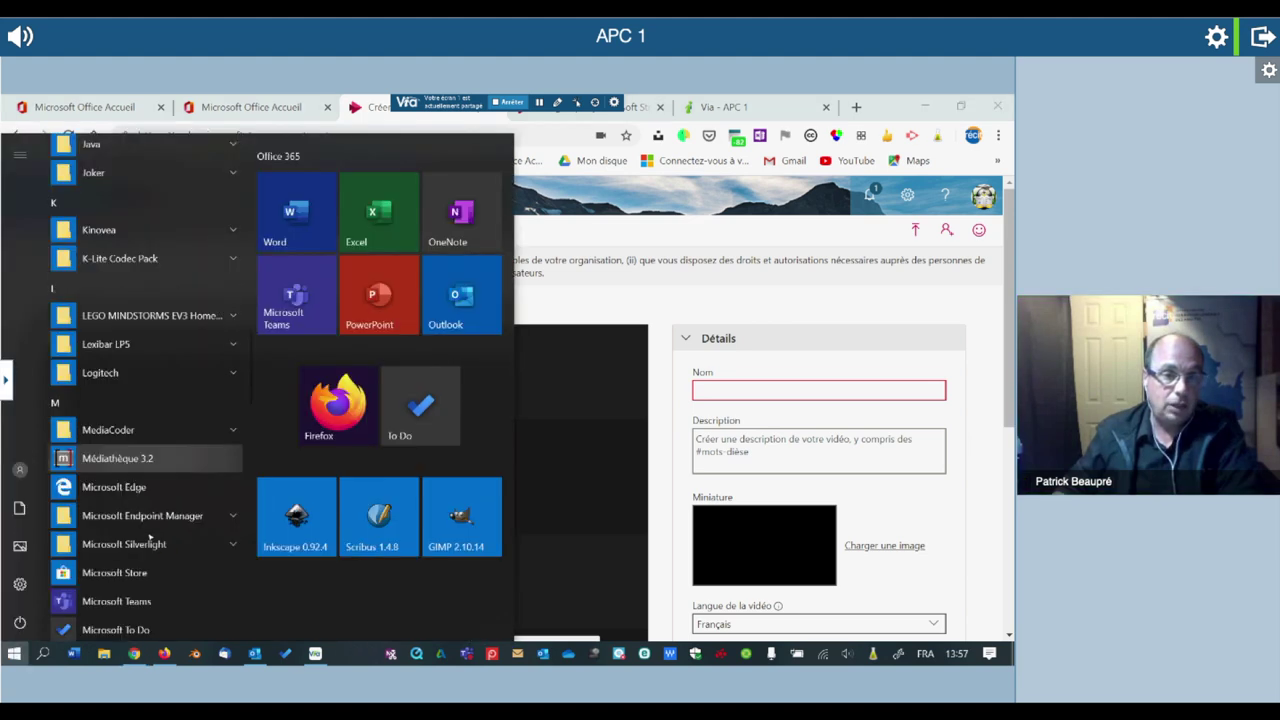
pyautogui.click(108, 655)
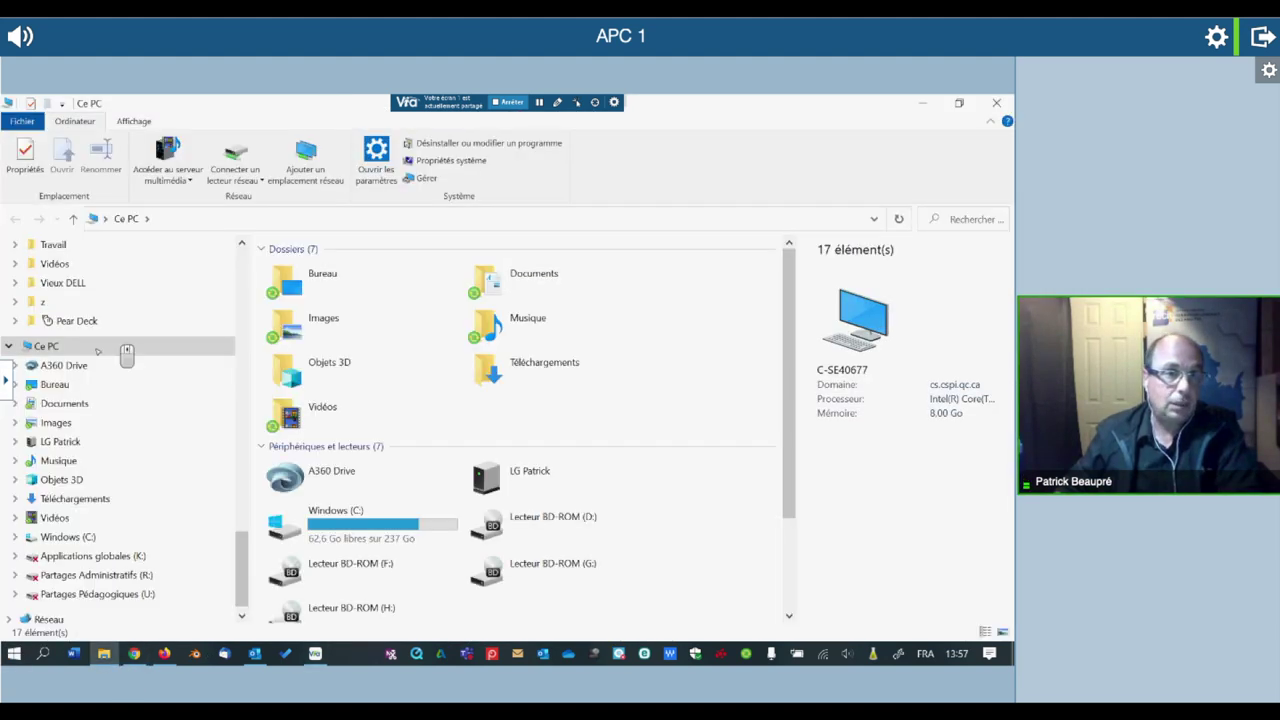
# - Open Motor - 67.mp4 from the 00-Formations folder for playback
pyautogui.scroll(10, 109, 333)
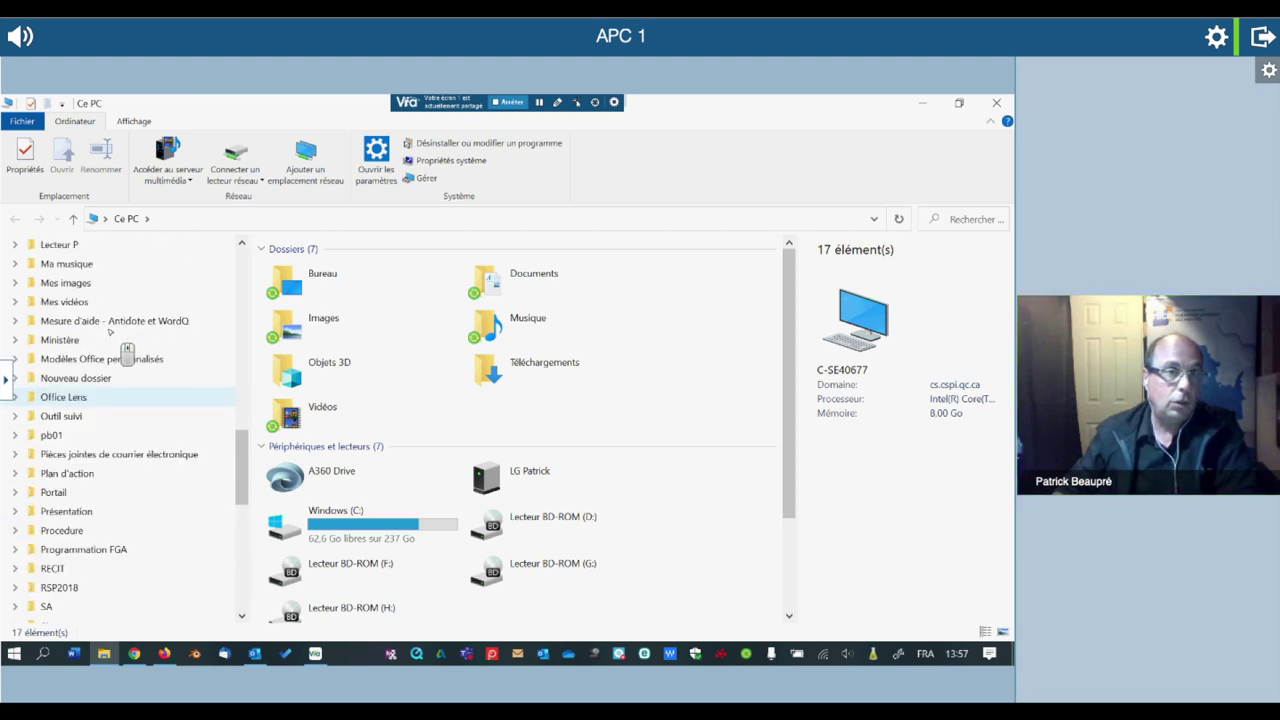
pyautogui.scroll(5, 110, 332)
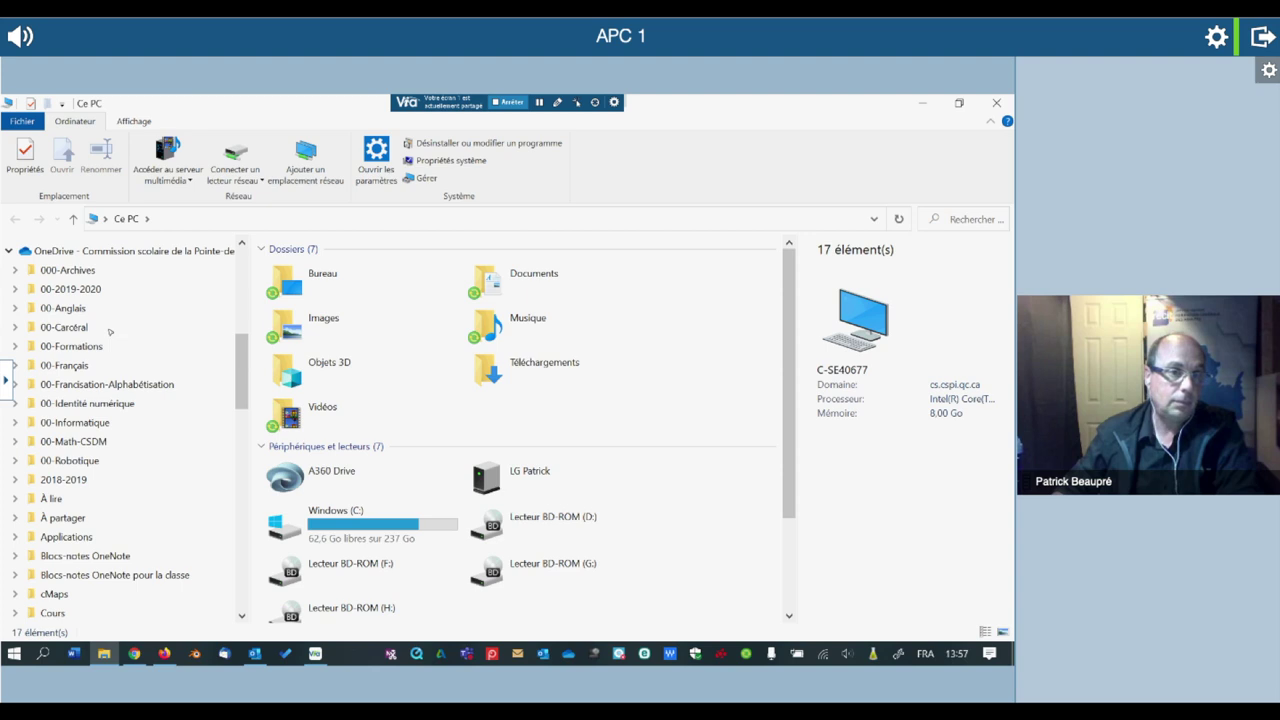
pyautogui.click(77, 385)
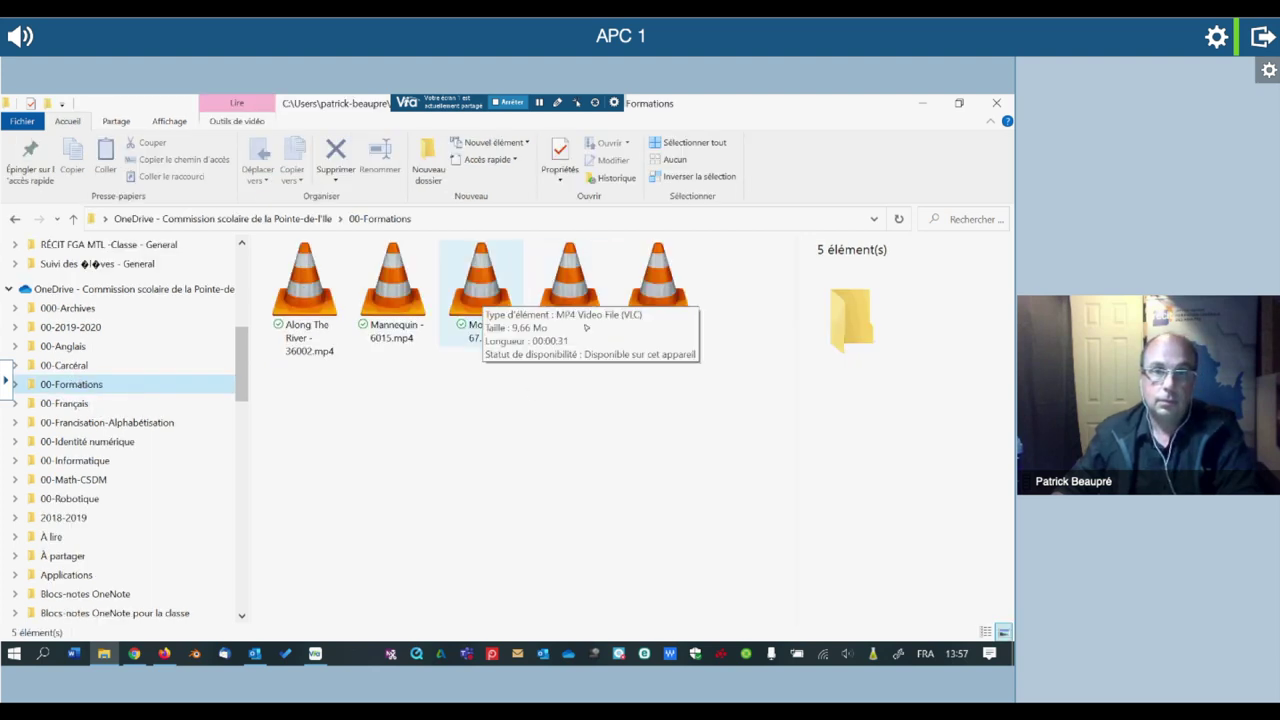
pyautogui.click(484, 287)
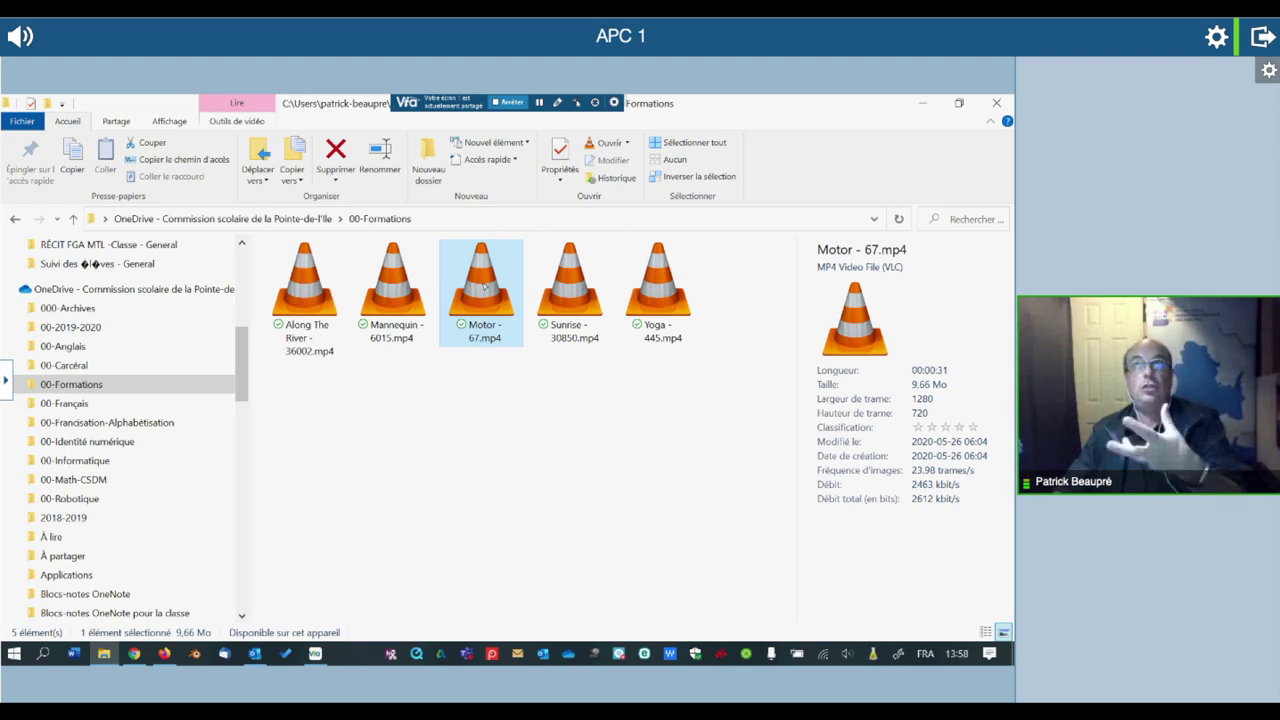
pyautogui.doubleClick(484, 287)
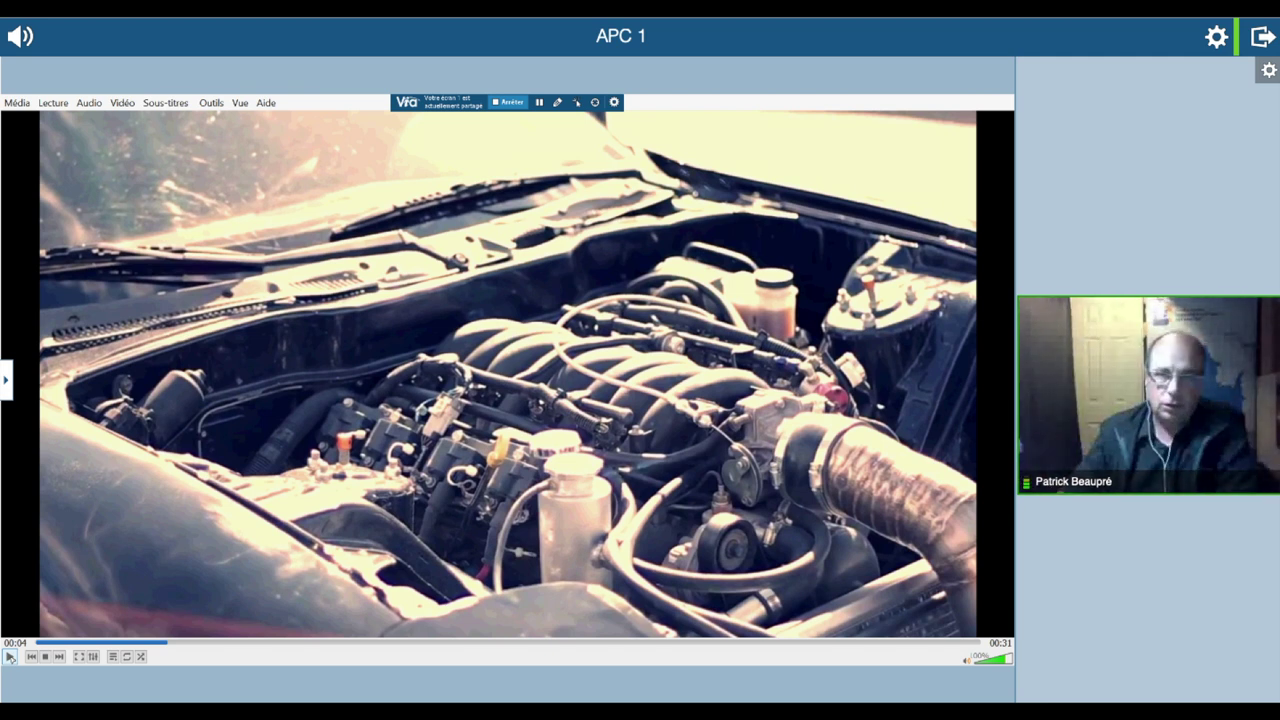
# - Play the Motor clip in VLC, jump to about 00:12, resume, pause, then switch to Chrome
pyautogui.click(9, 656)
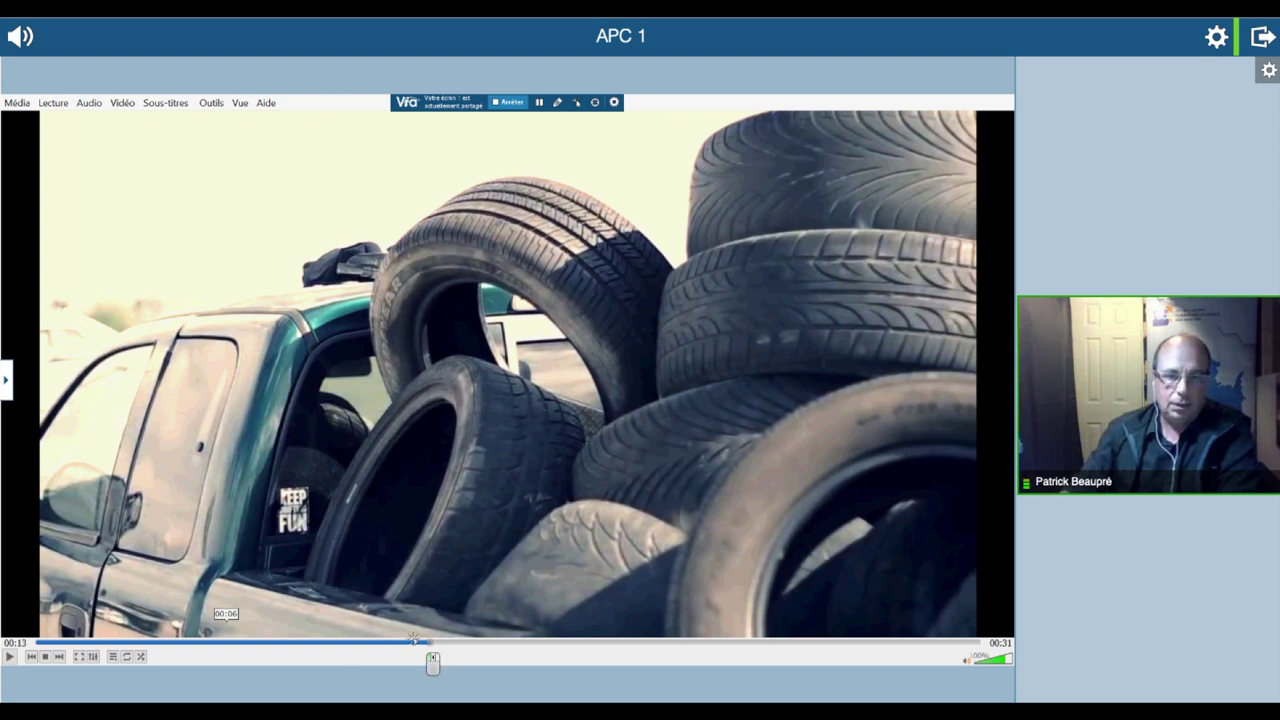
pyautogui.click(406, 642)
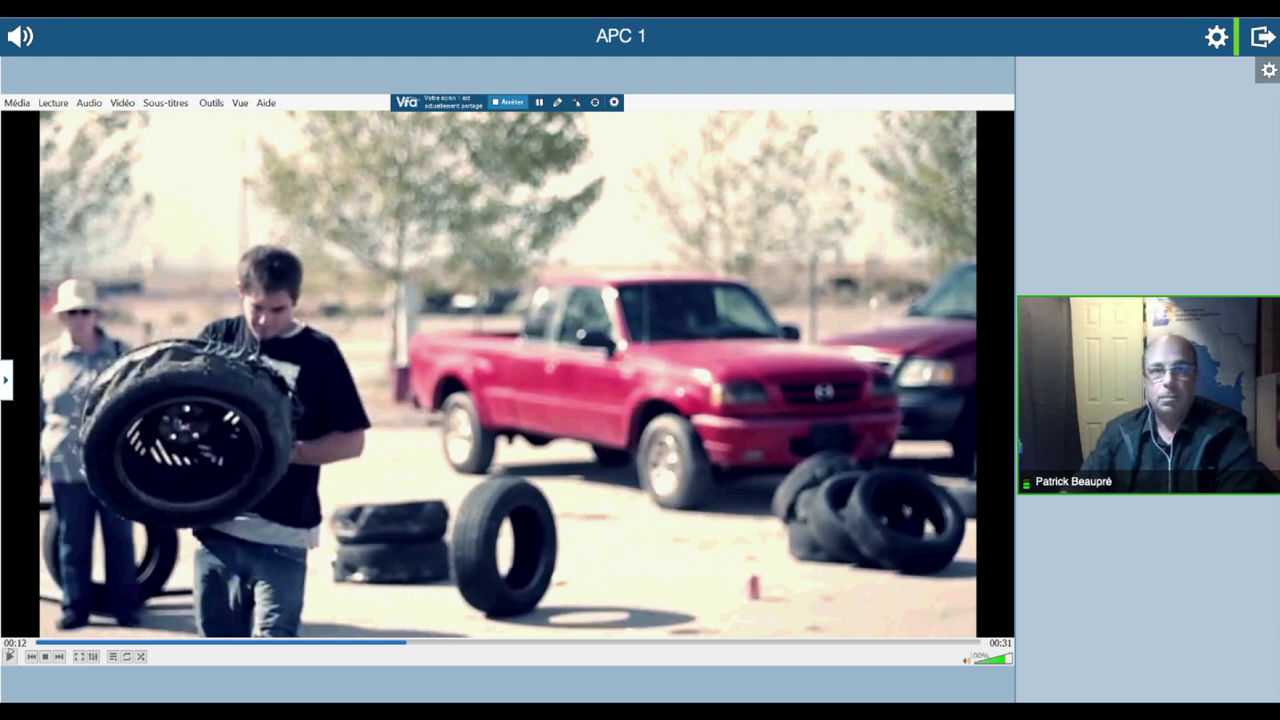
pyautogui.press('space')
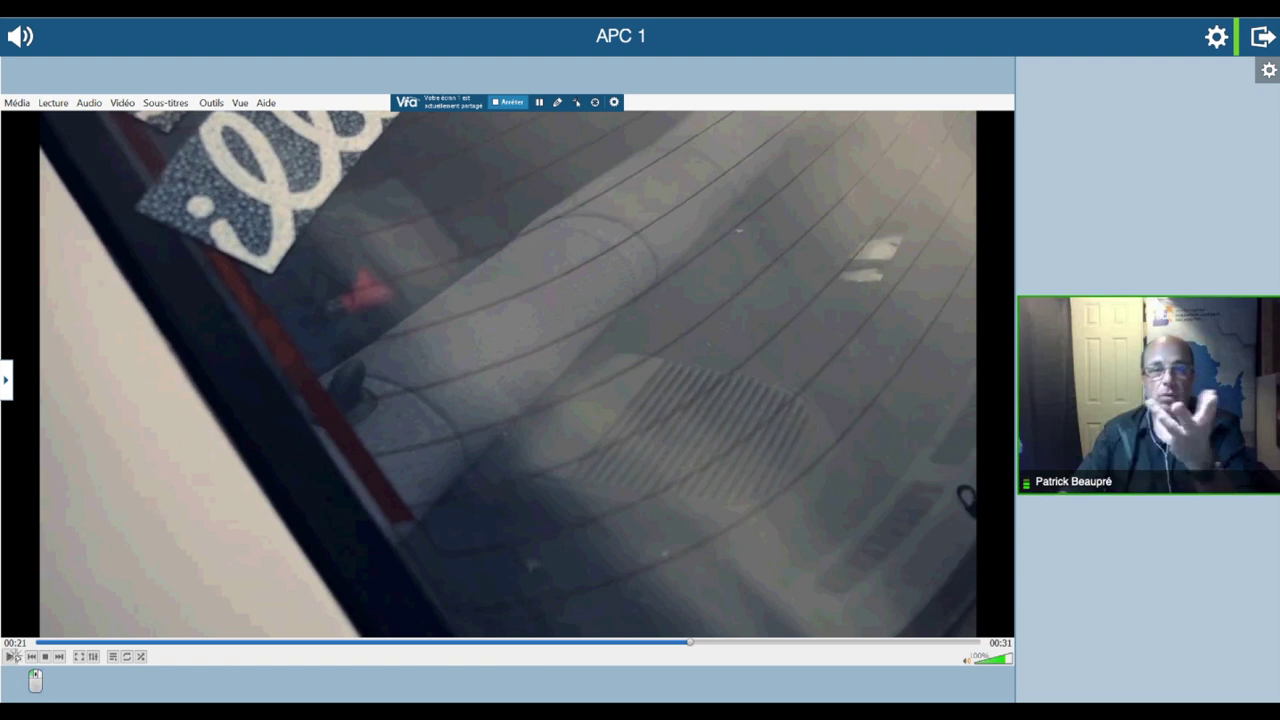
pyautogui.click(11, 657)
pyautogui.hotkey('alt', 'Tab')
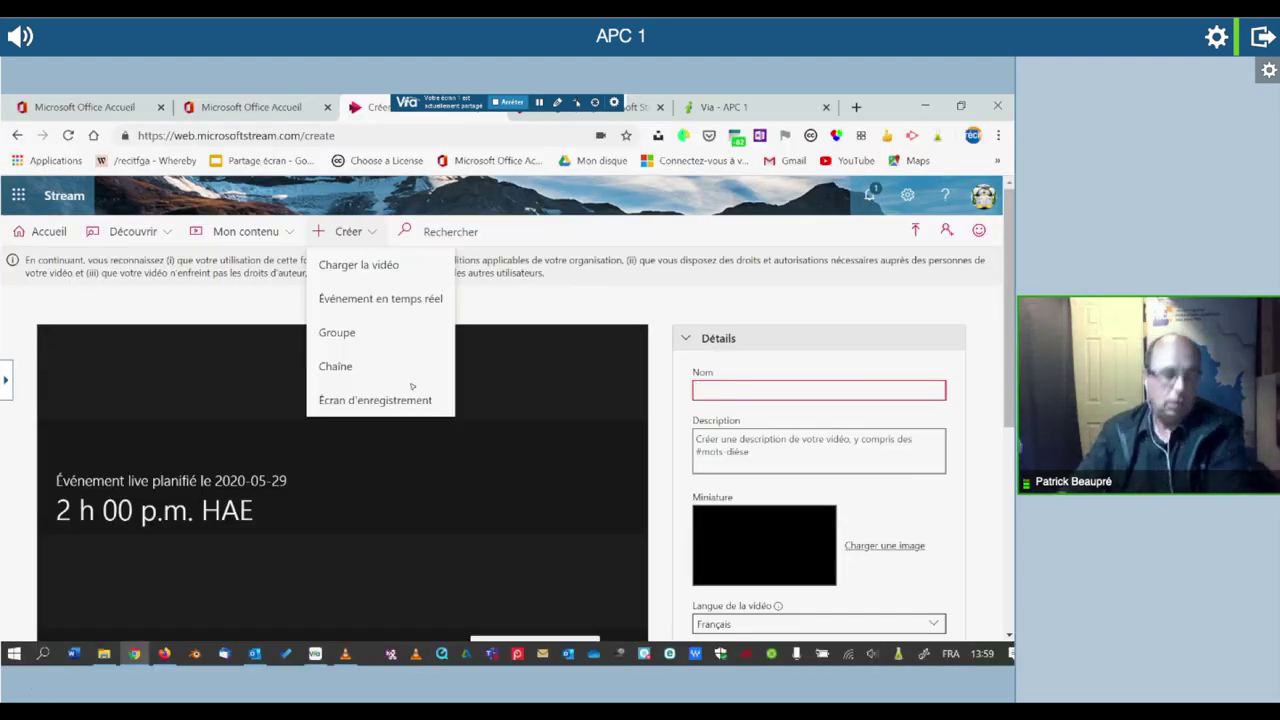
# - Return to Stream, dismiss the Créer list, and open the Mon contenu menu
pyautogui.hotkey('alt', 'Tab')
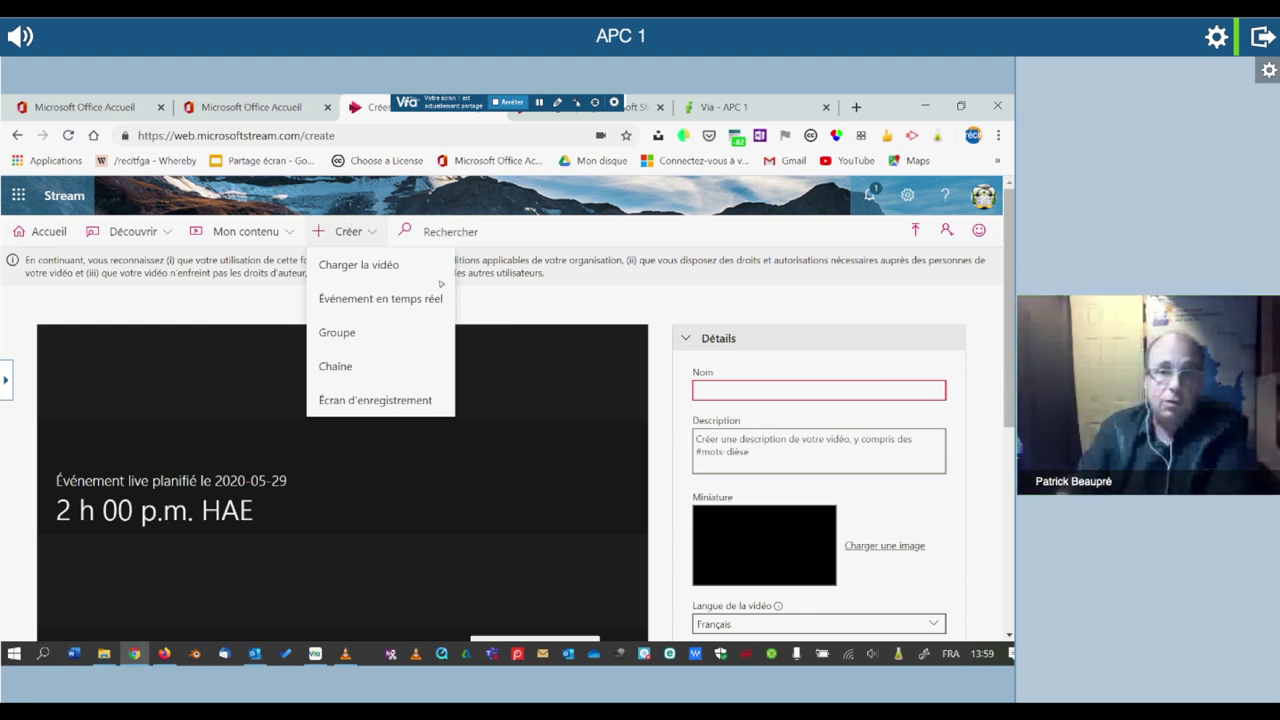
pyautogui.click(656, 304)
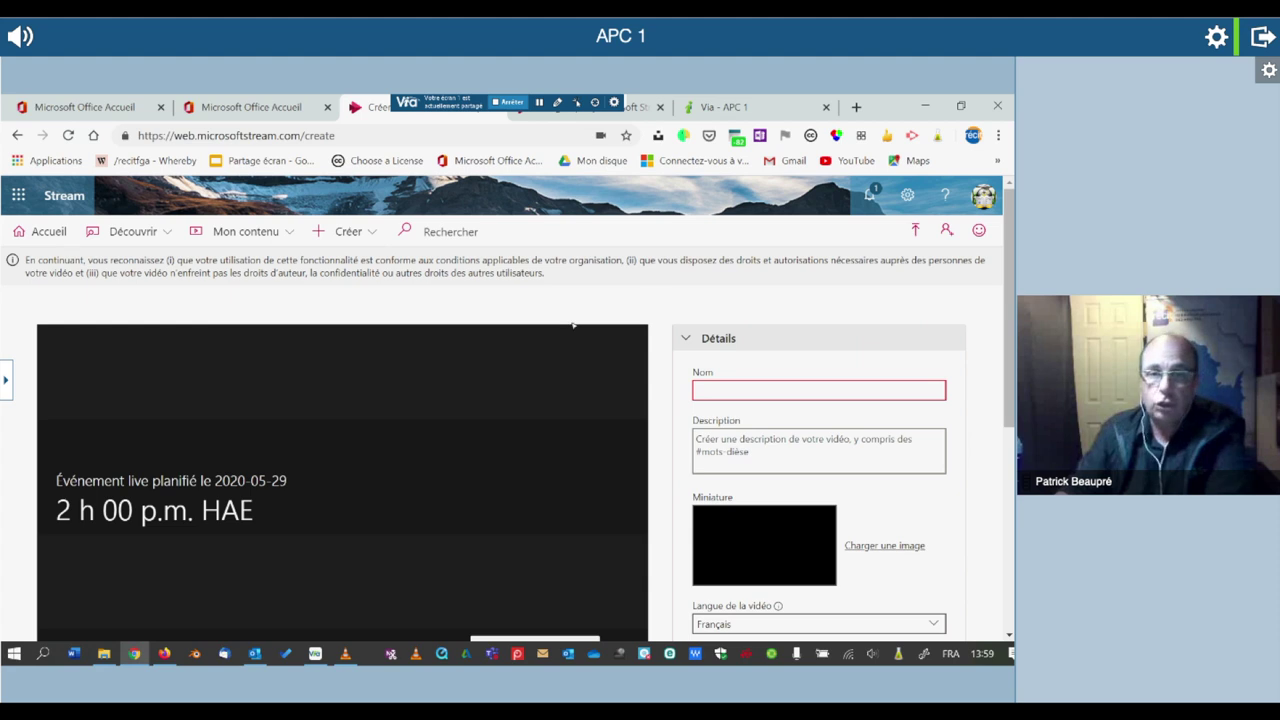
pyautogui.click(252, 240)
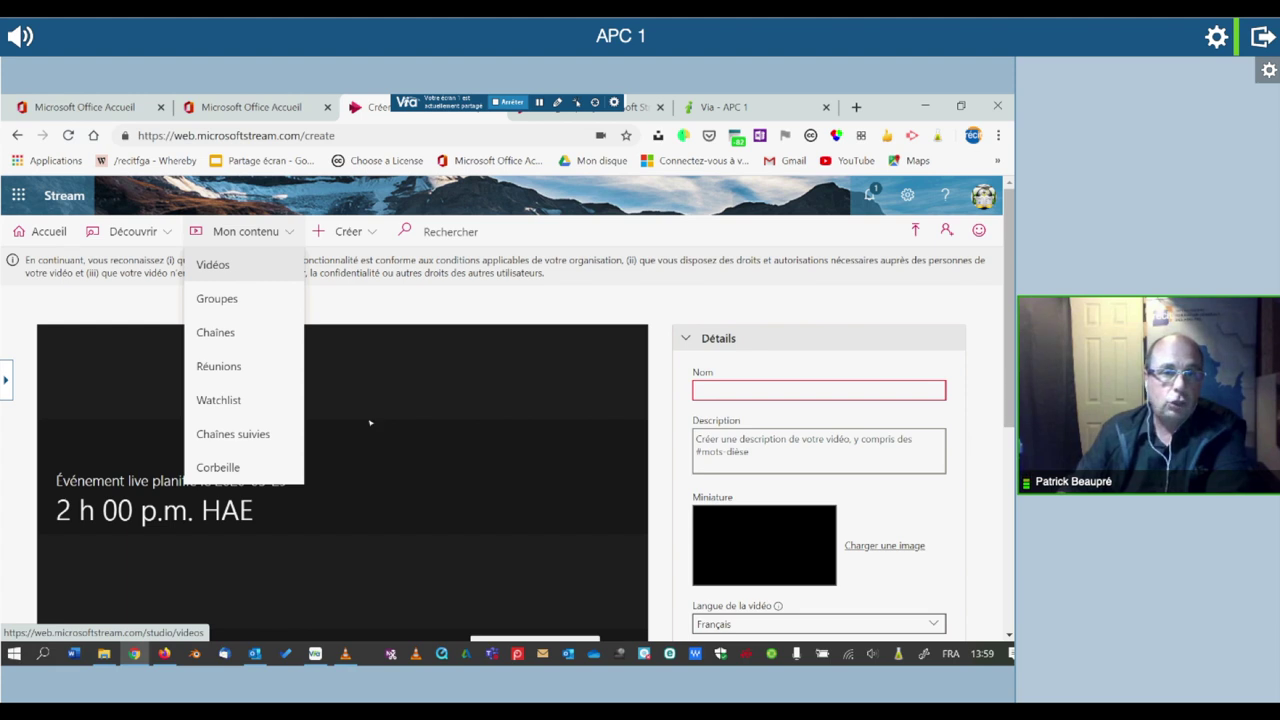
# - Go to Mon contenu > Vidéos and open a 00:32 video's page with its transcript
pyautogui.click(213, 264)
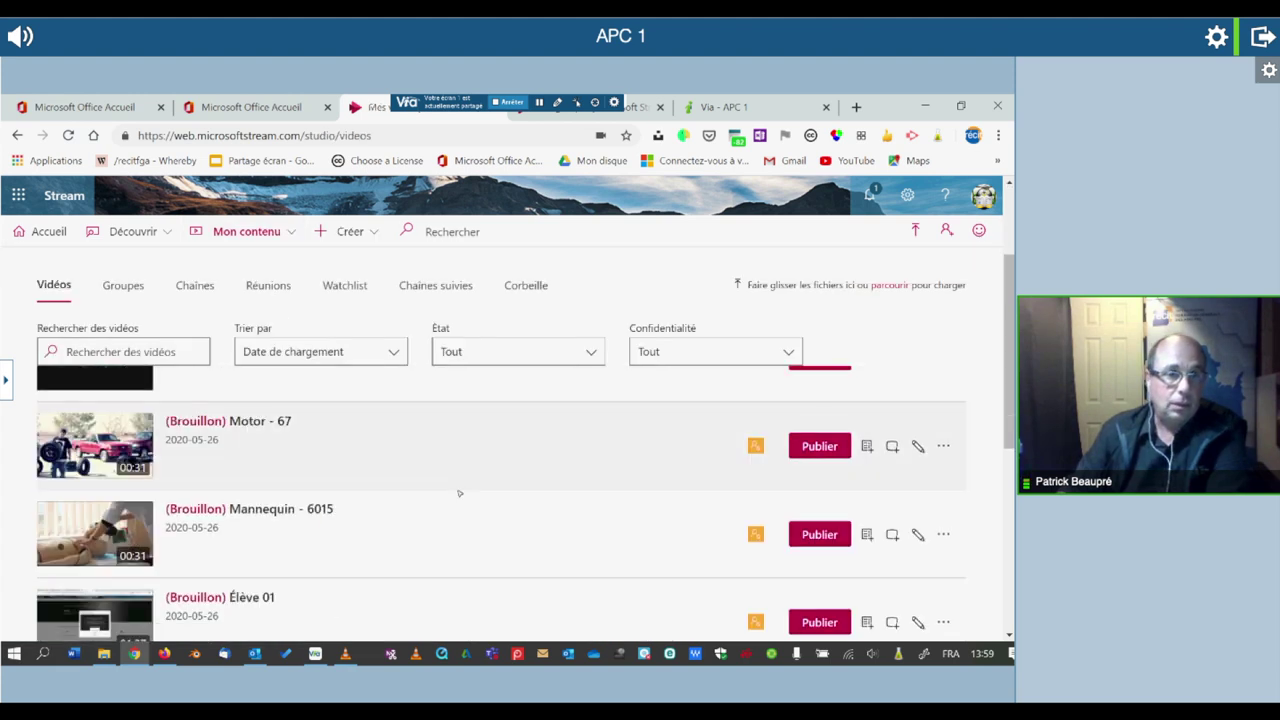
pyautogui.scroll(-1, 470, 480)
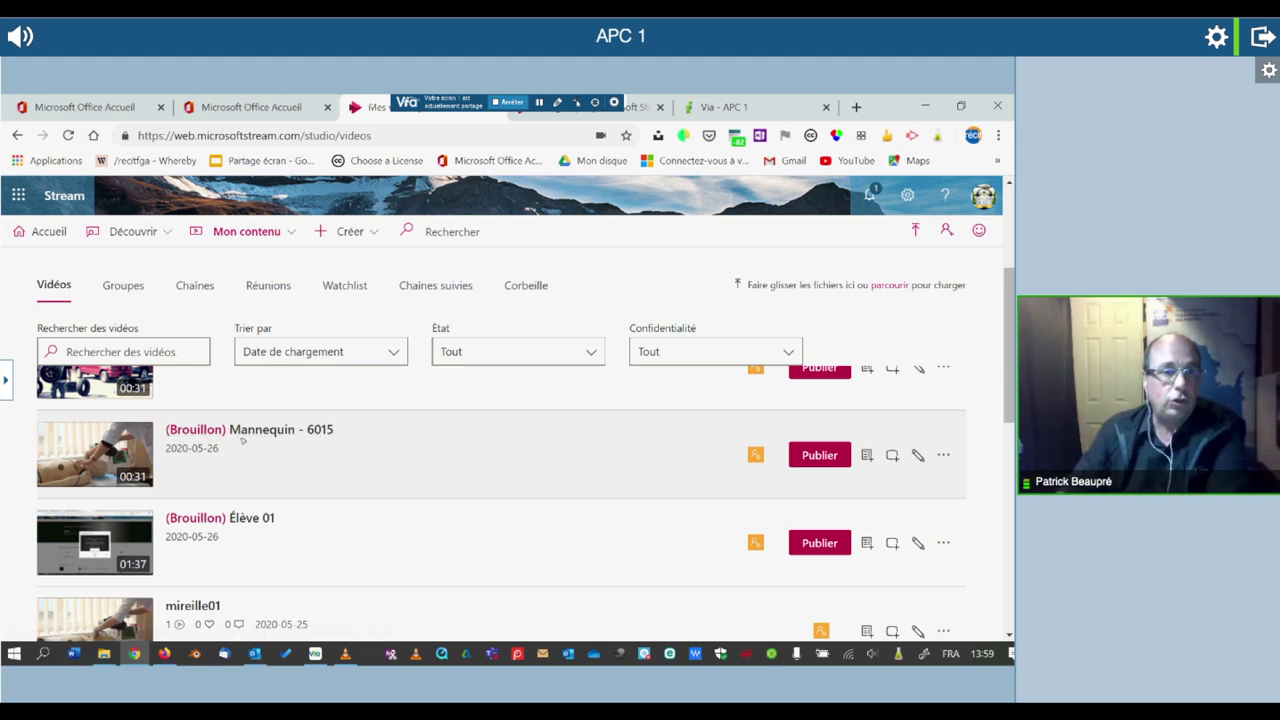
pyautogui.scroll(3, 197, 448)
pyautogui.click(284, 500)
pyautogui.click(87, 479)
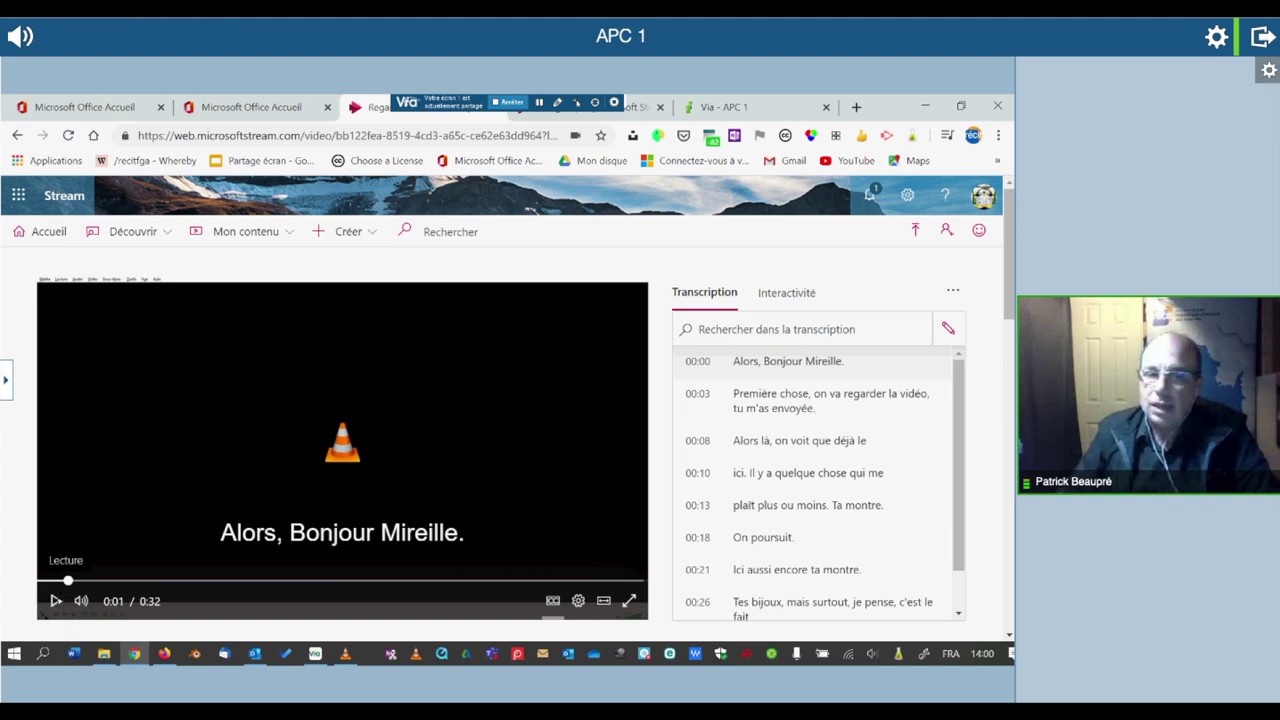
# - Play the 0:32 video and pause it at 0:16
pyautogui.click(56, 600)
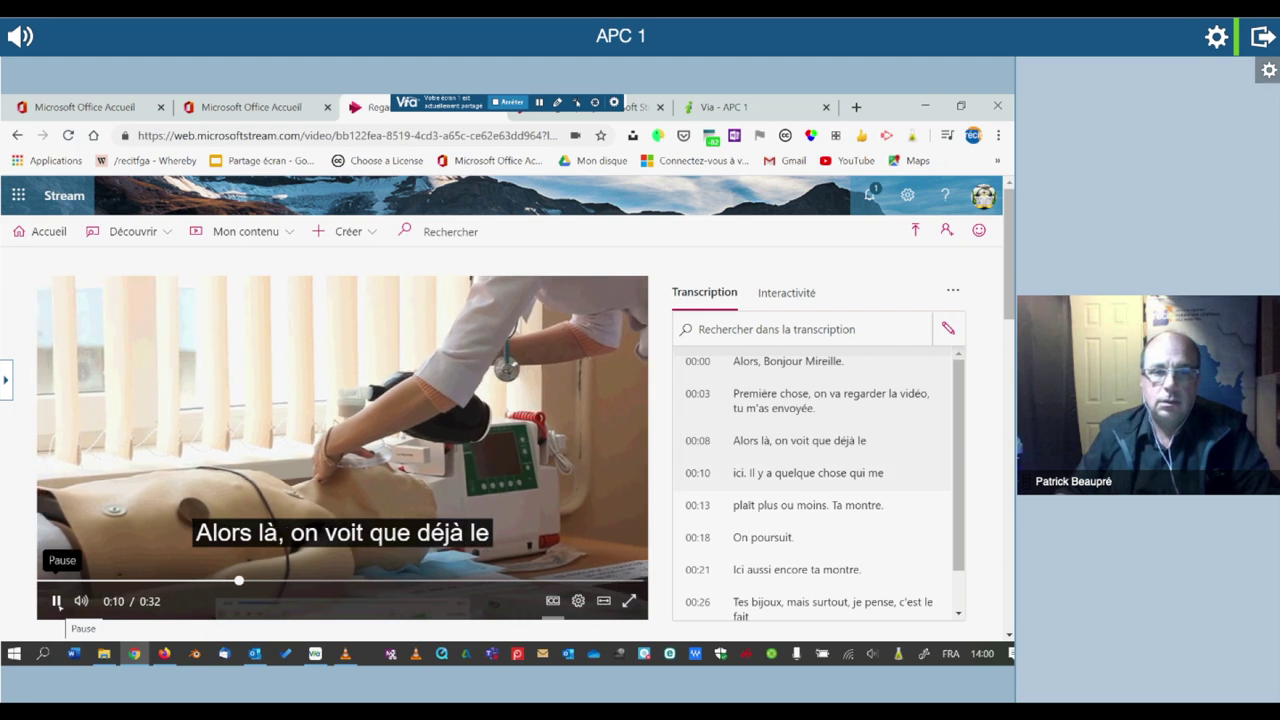
pyautogui.click(56, 601)
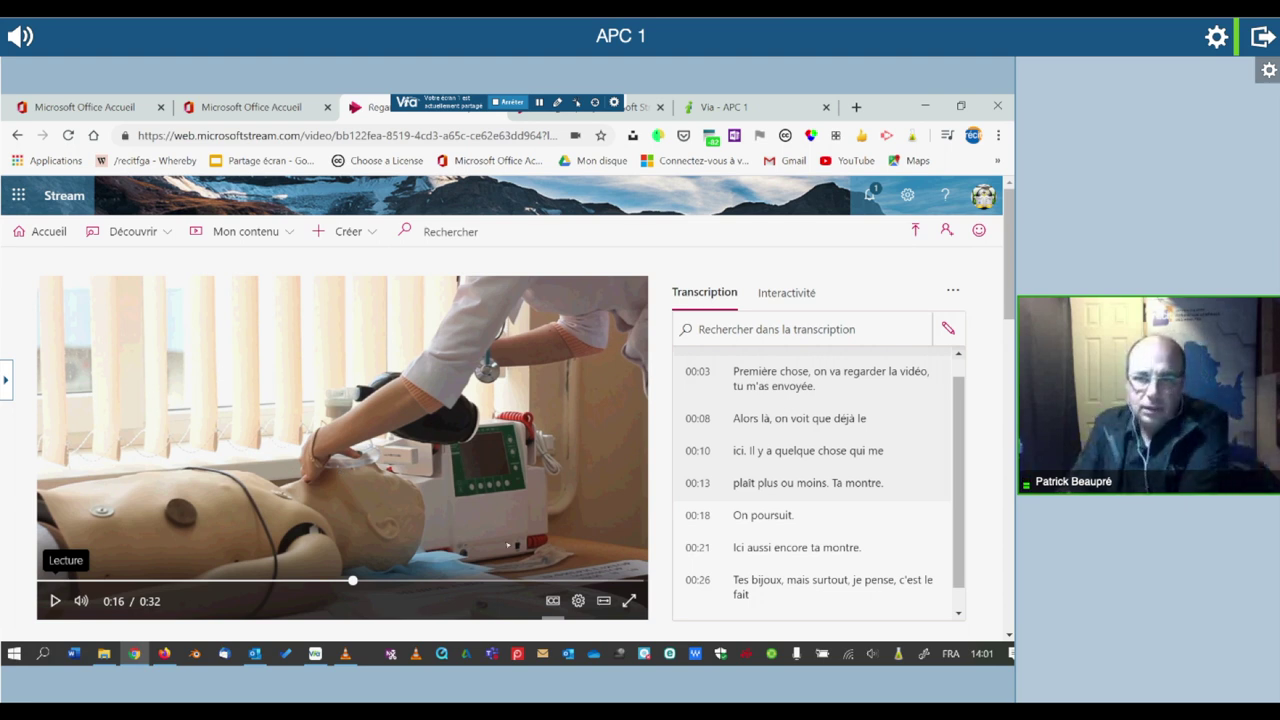
# - In transcript edit mode, replace the 00:18 line 'On poursuit.' with 'BONJOUR.' and pause playback
pyautogui.click(948, 327)
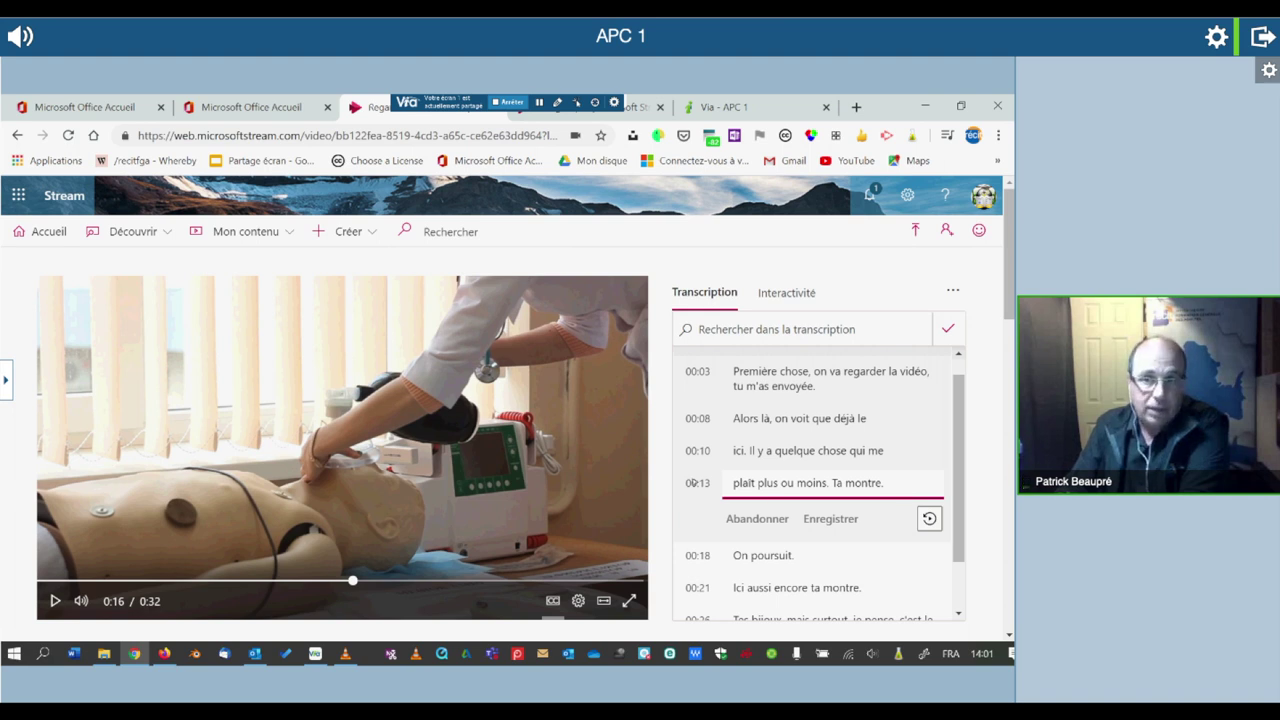
pyautogui.moveTo(885, 483); pyautogui.dragTo(830, 482)
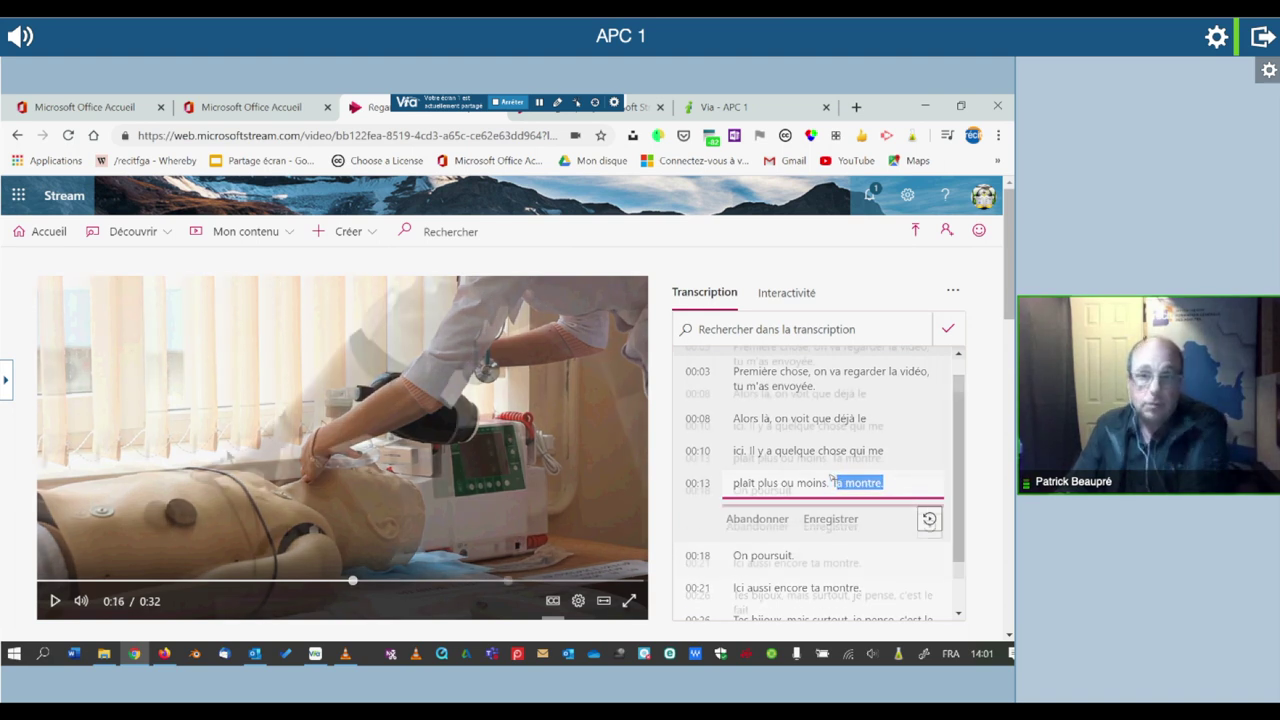
pyautogui.click(790, 555)
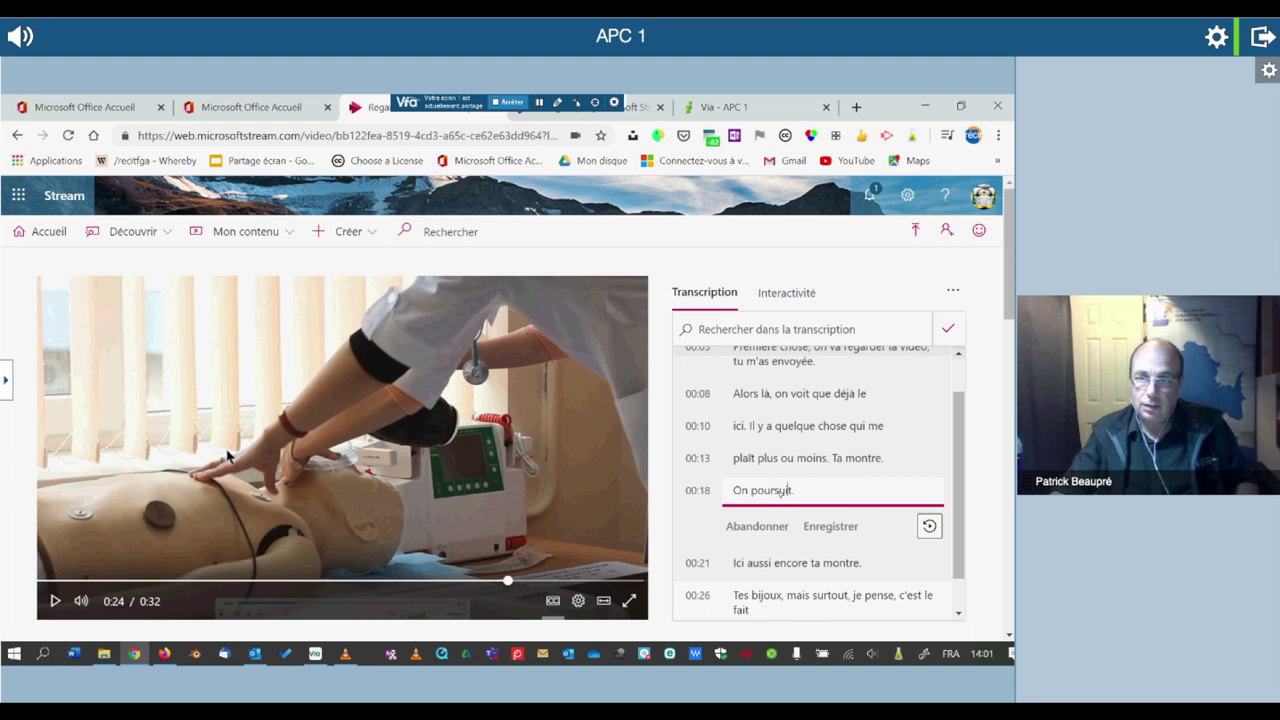
pyautogui.press('BackSpace')
pyautogui.press('BackSpace')
pyautogui.press('BackSpace')
pyautogui.press('BackSpace')
pyautogui.press('BackSpace')
pyautogui.press('BackSpace')
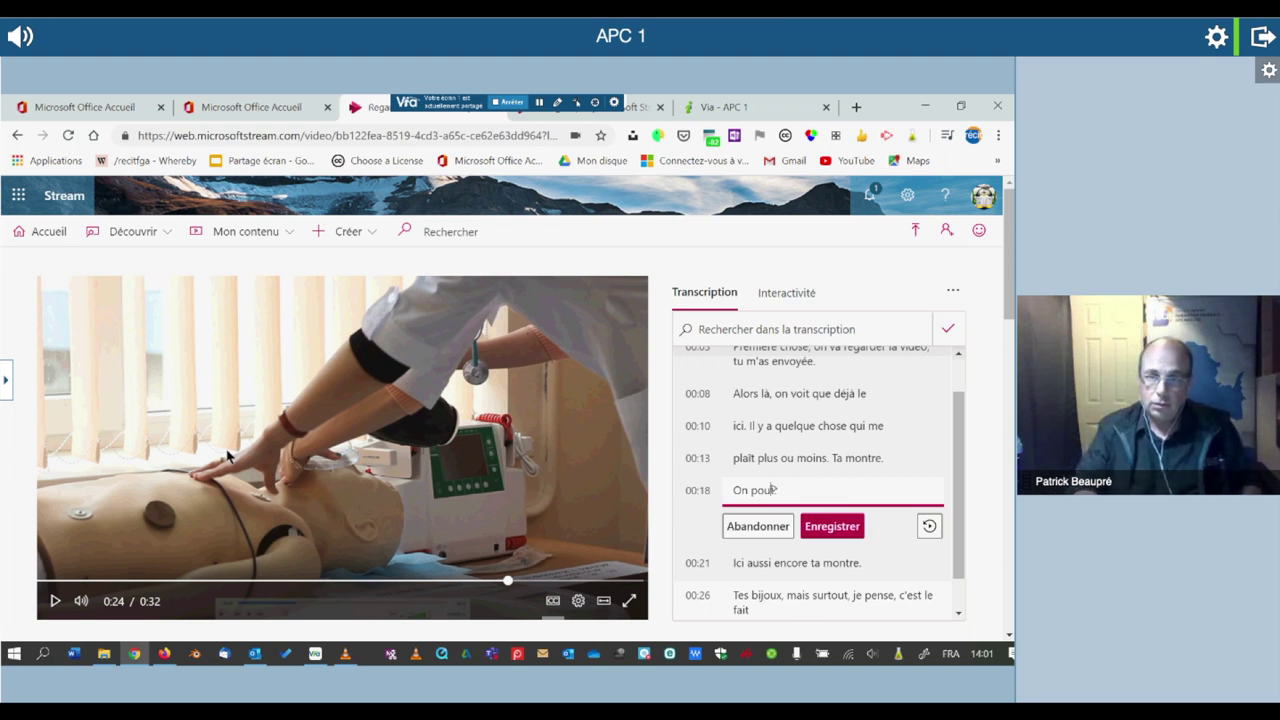
pyautogui.write('BONJOUR.')
pyautogui.press('Up')
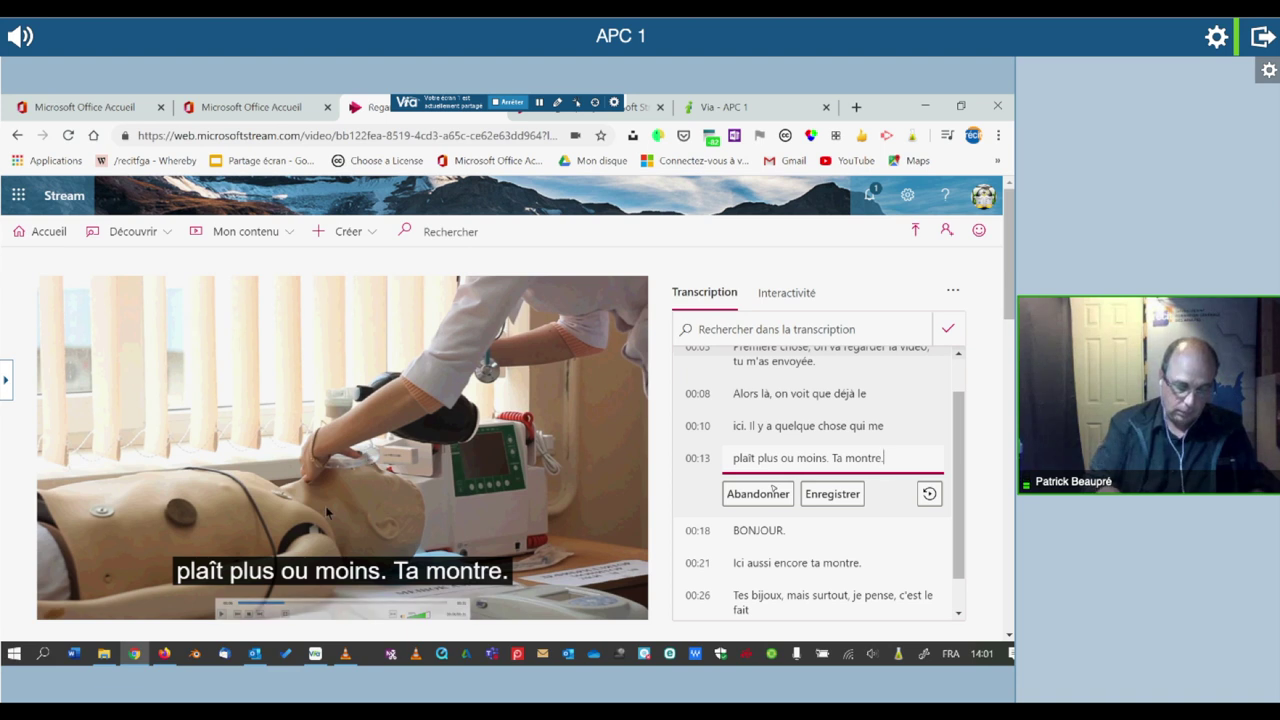
pyautogui.click(221, 528)
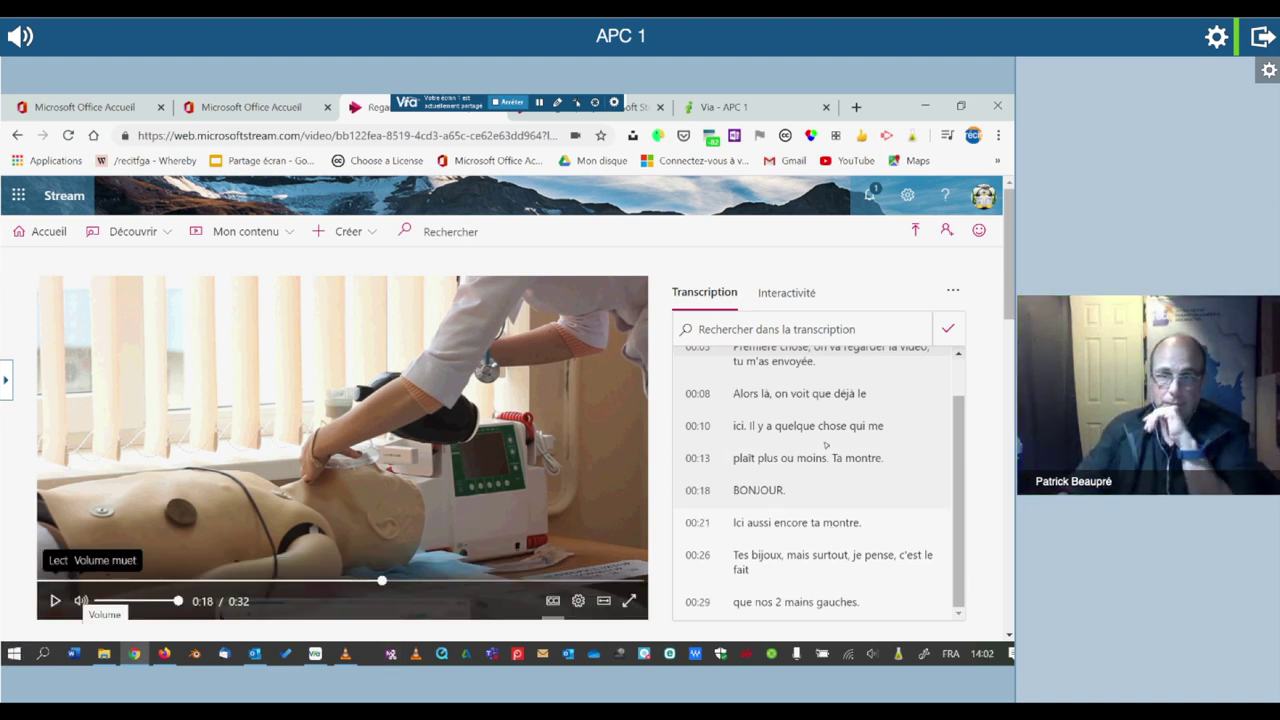